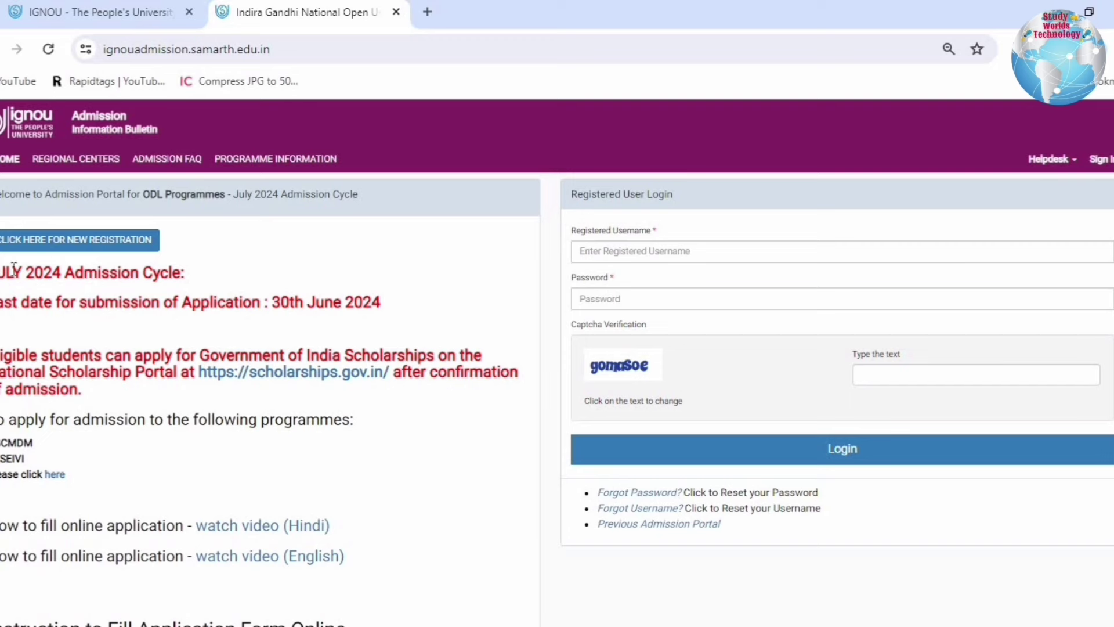
left_click_drag(14, 269, 203, 281)
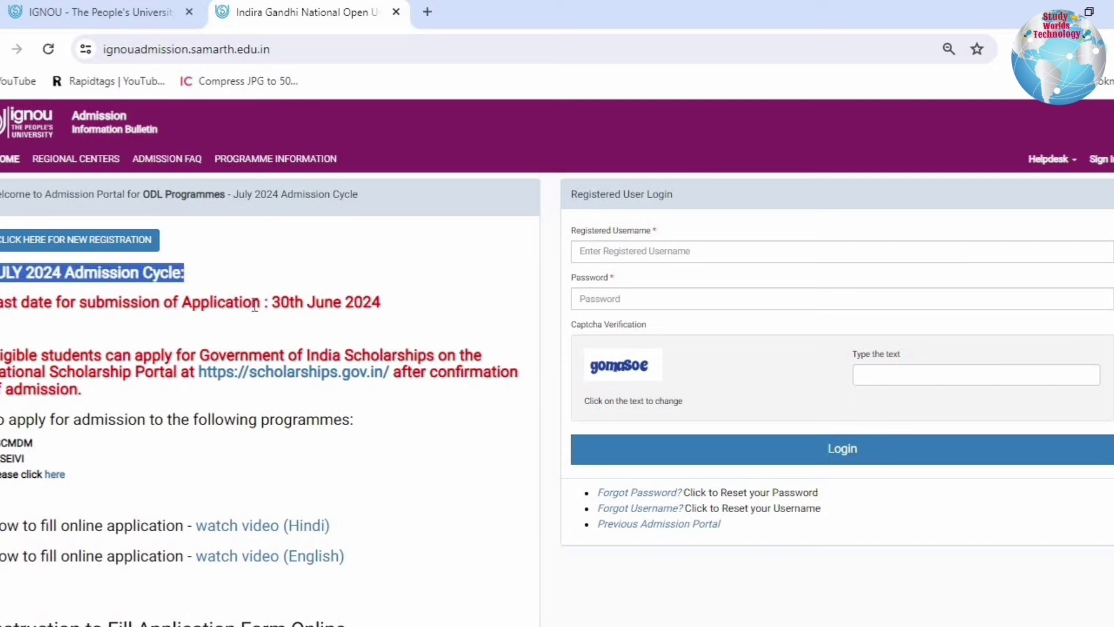
left_click_drag(61, 302, 408, 315)
left_click(408, 306)
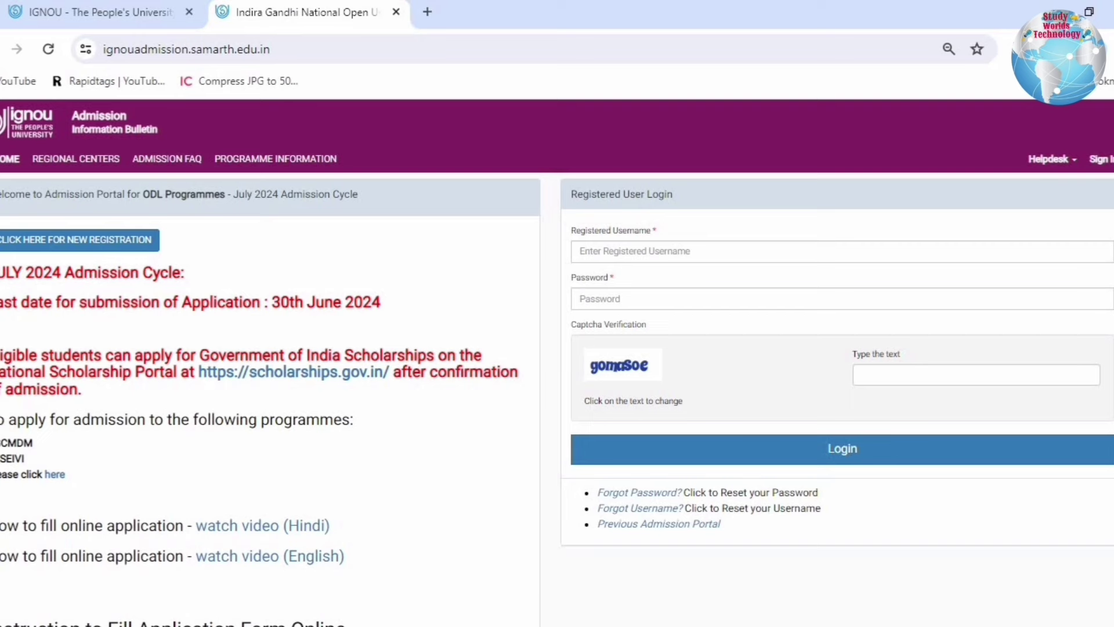
left_click_drag(16, 357, 408, 384)
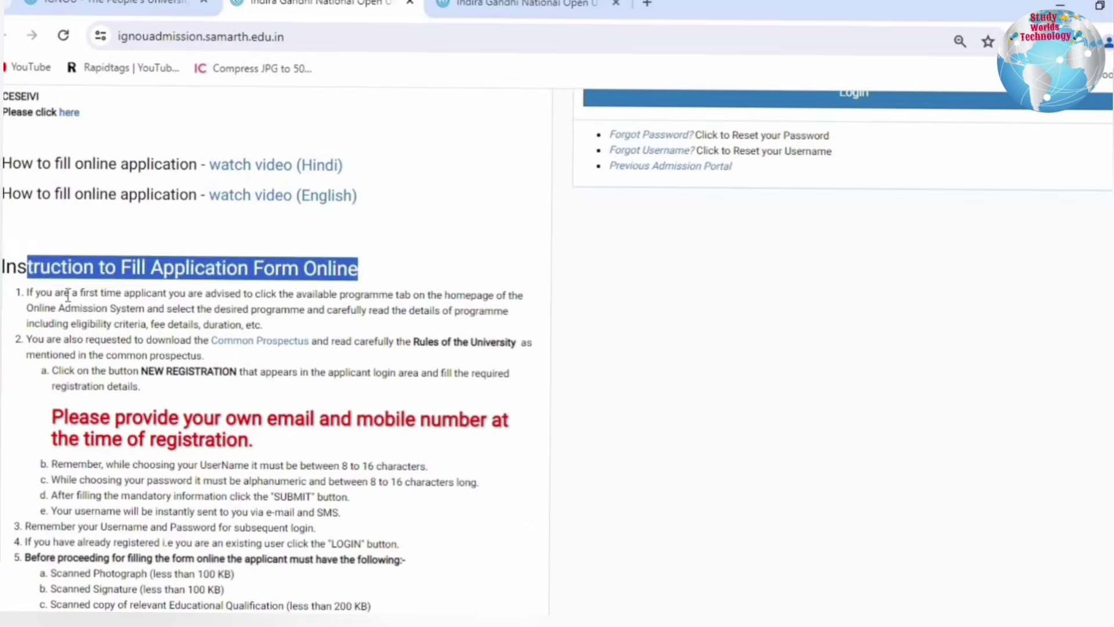
left_click_drag(68, 296, 294, 332)
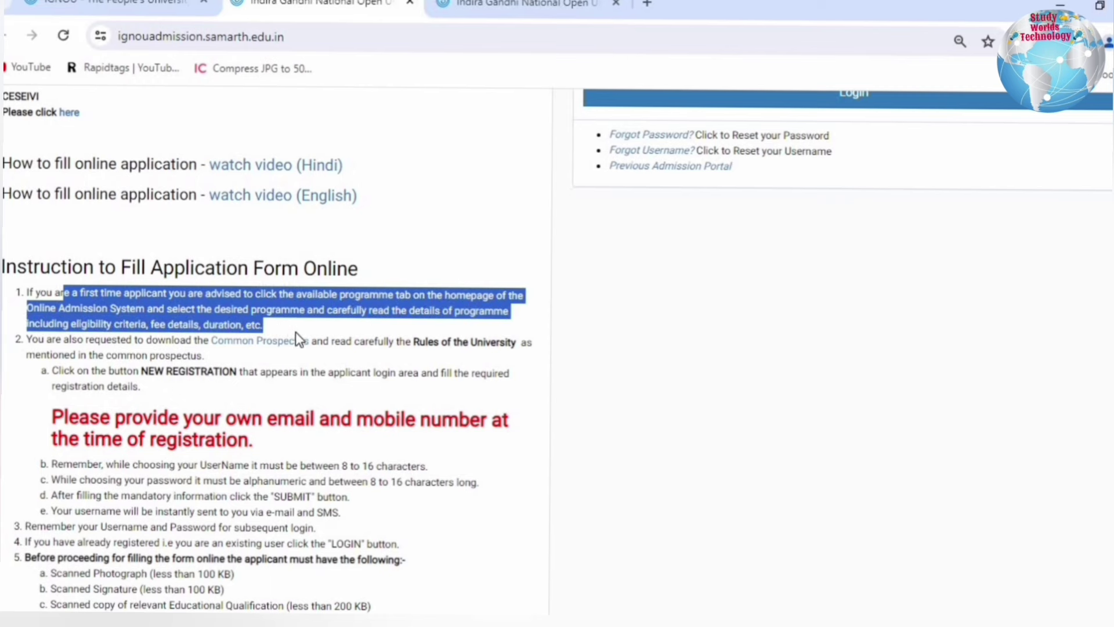
left_click(288, 323)
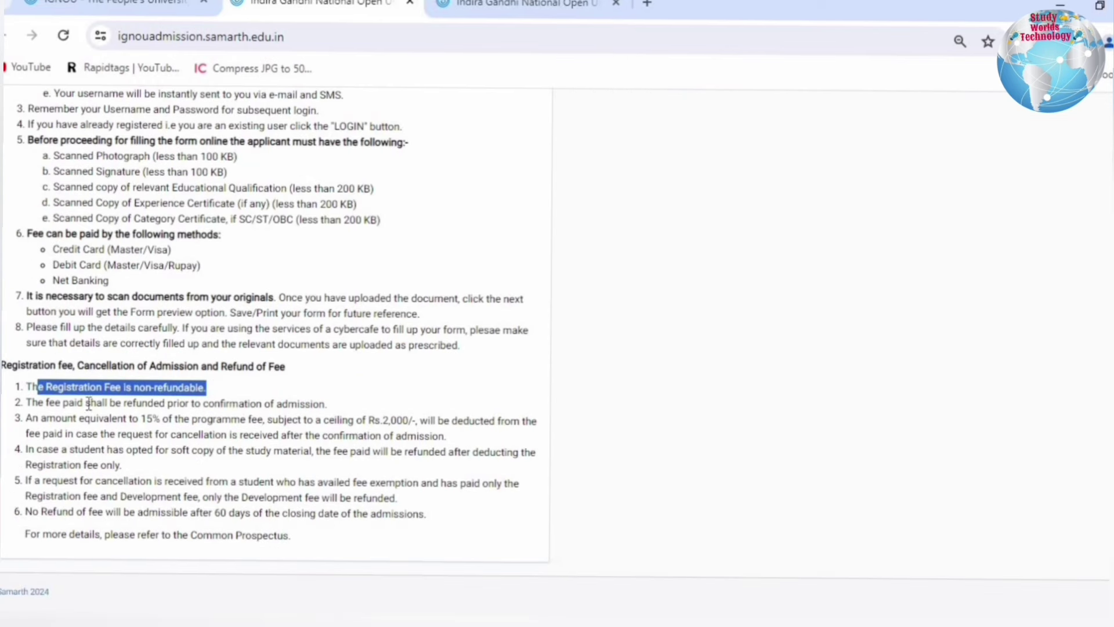
left_click(230, 392)
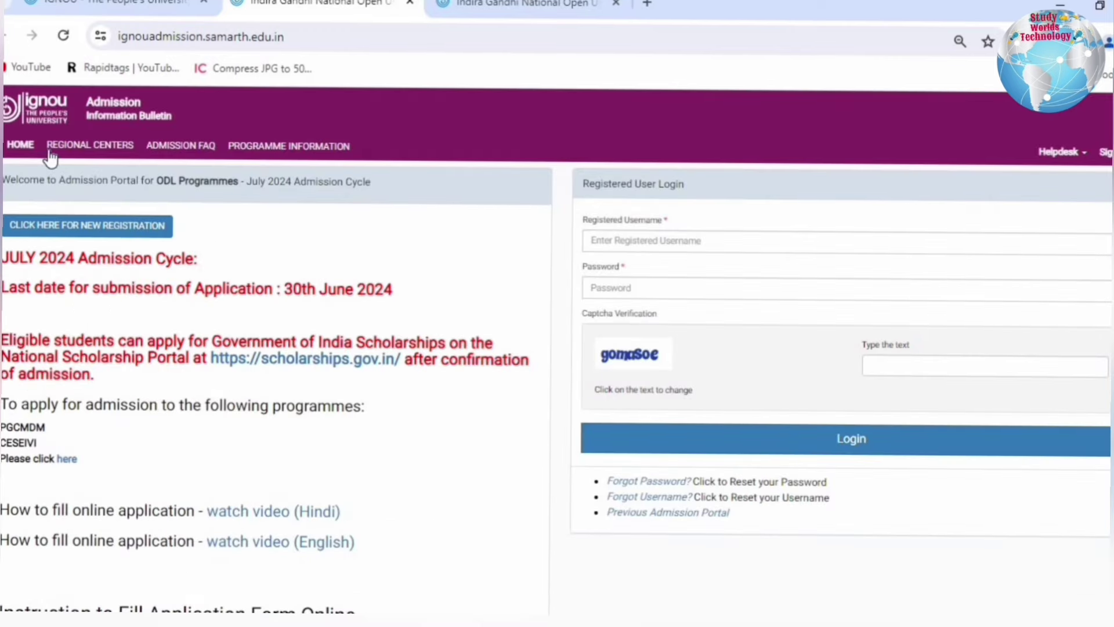
- Review the IGNOU regional centres list and the admission FAQ page
left_click(76, 145)
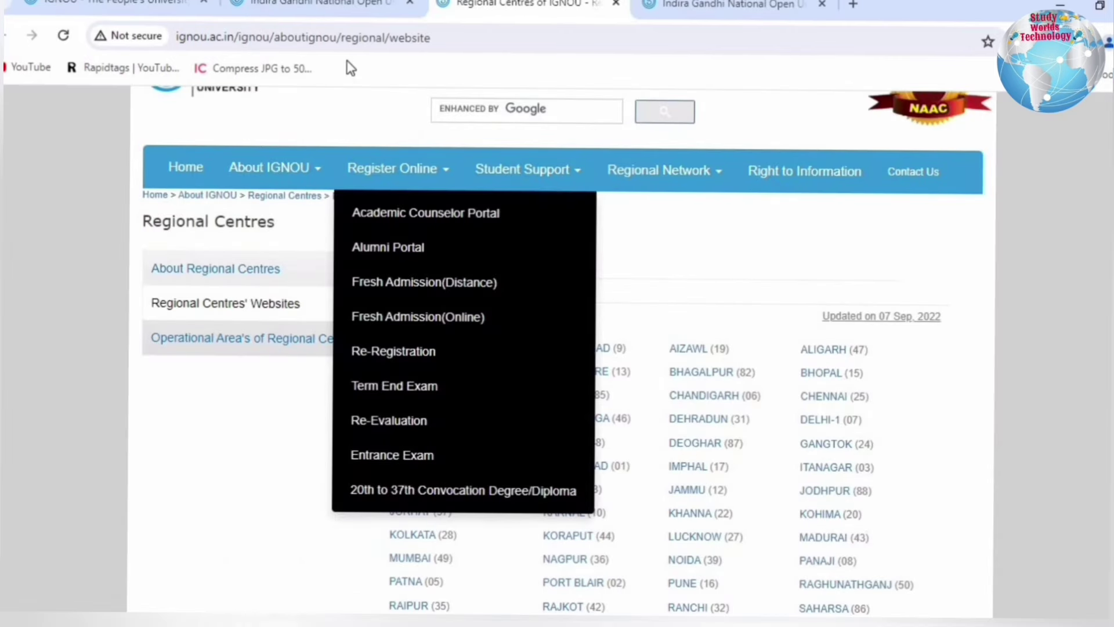
left_click(327, 6)
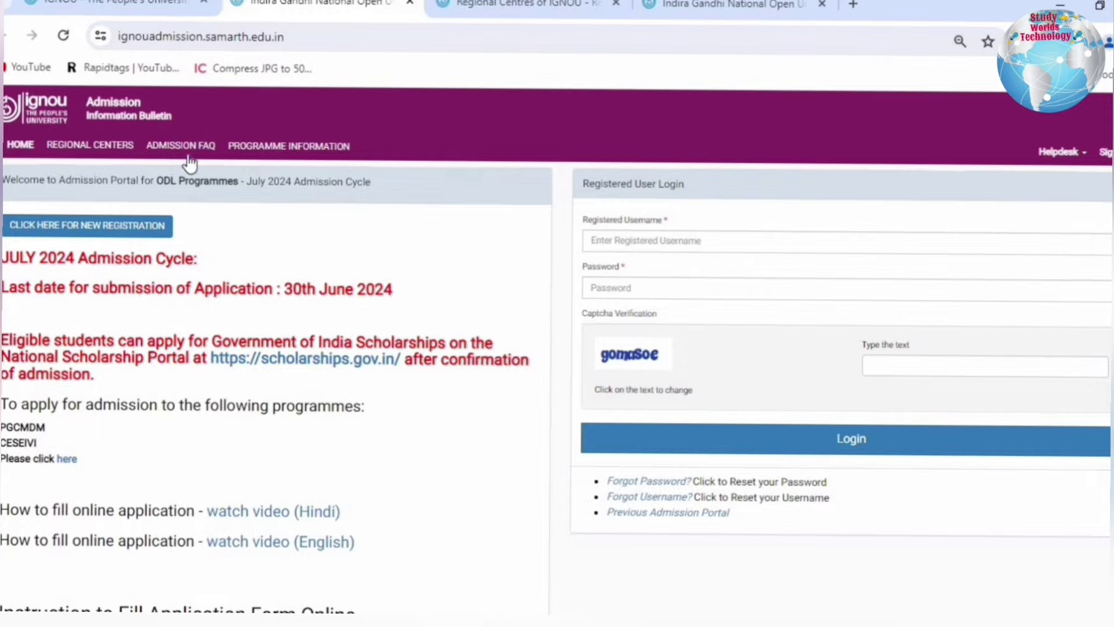
left_click(167, 149)
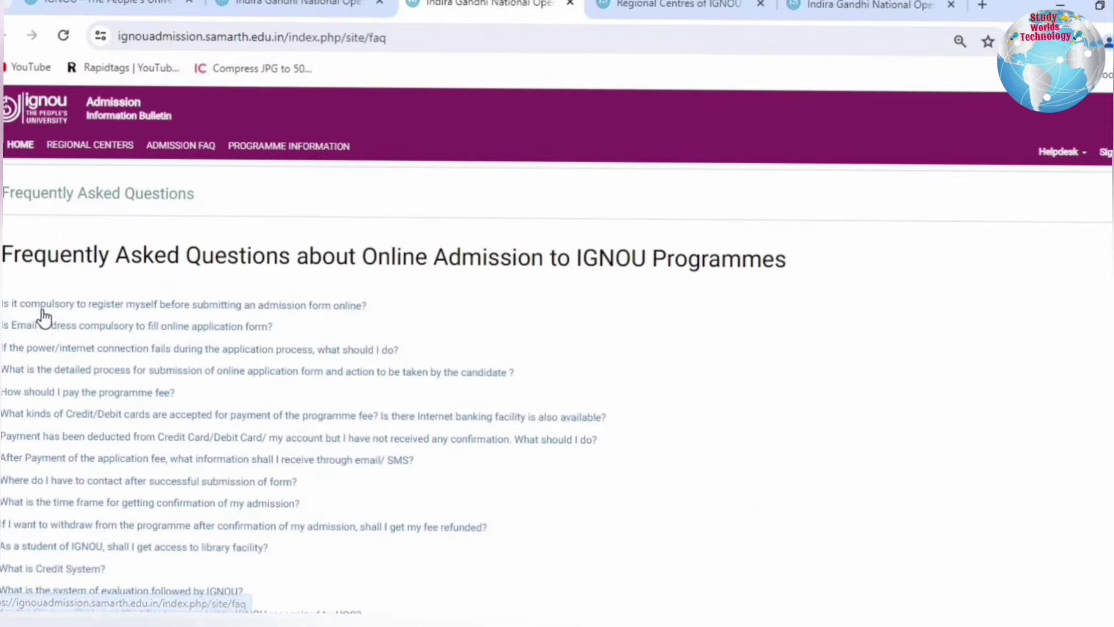
scroll(179, 398, "down", 10)
scroll(182, 400, "up", 10)
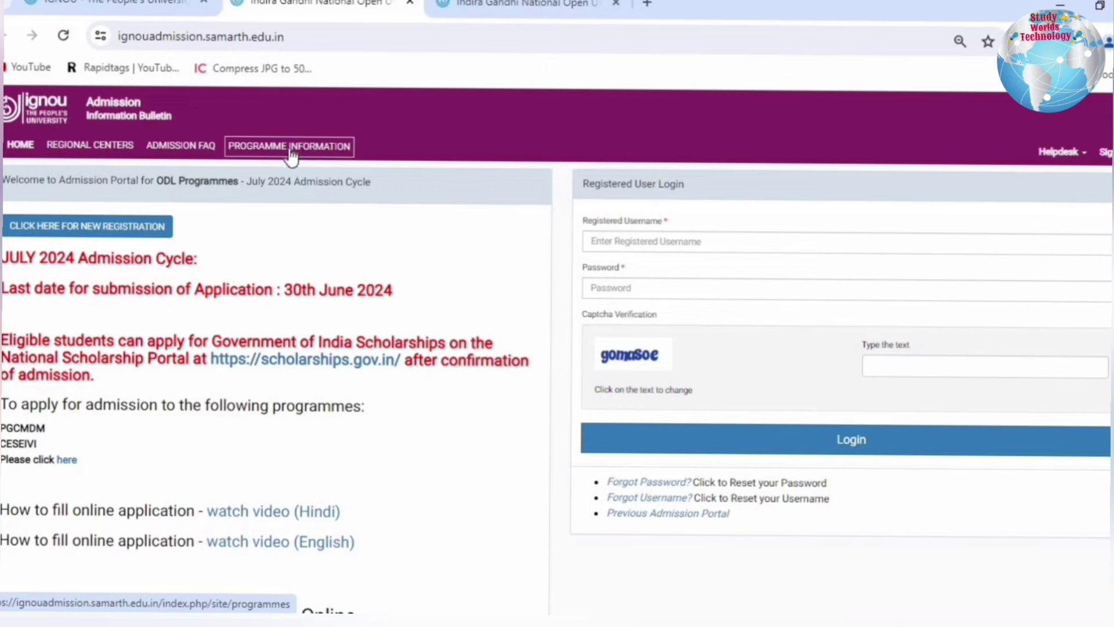
- Open Programme Information and browse the Available Programme's list
left_click(290, 151)
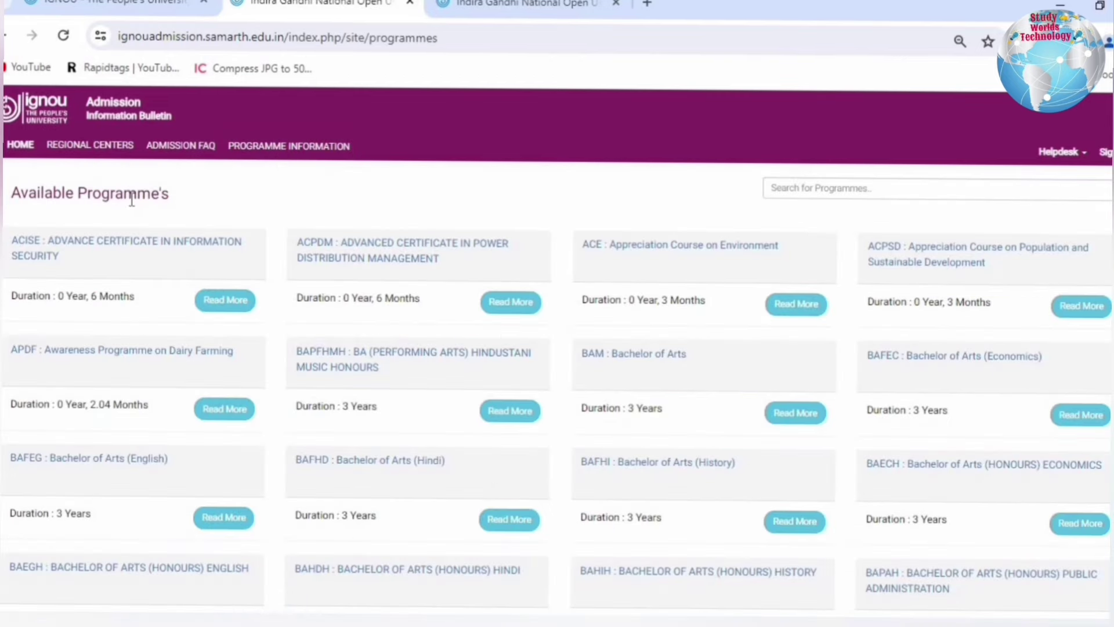
left_click_drag(3, 198, 161, 213)
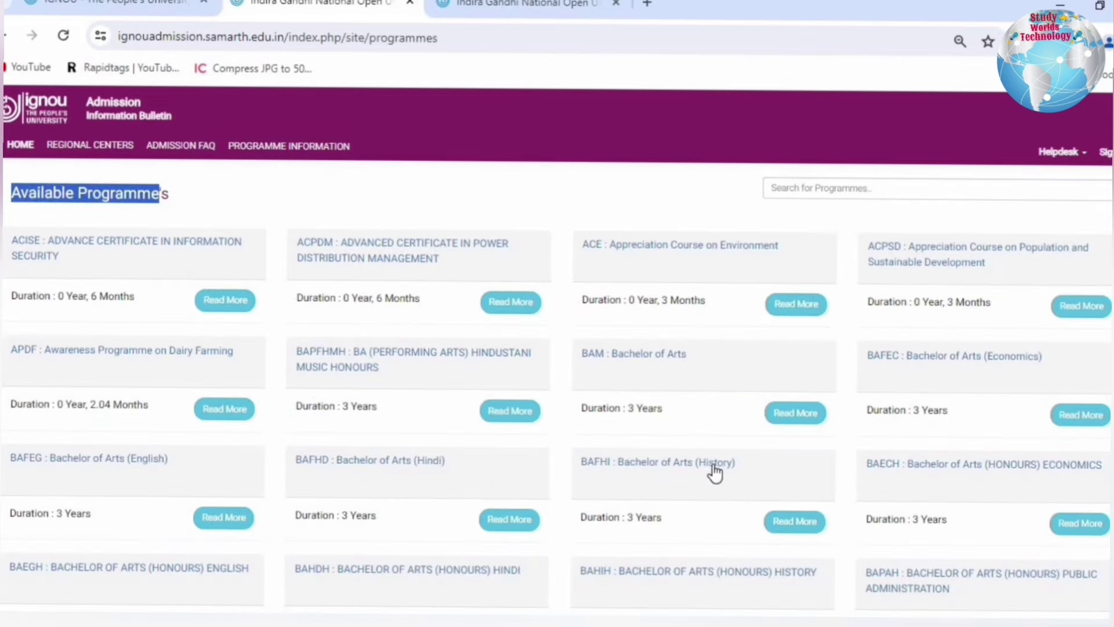
scroll(714, 468, "down", 12)
scroll(714, 467, "down", 10)
- Search programmes for 'mcom' and review the MCOM: Master of Commerce details and Rs. 18,600 fee
left_click(923, 189)
type("mcom")
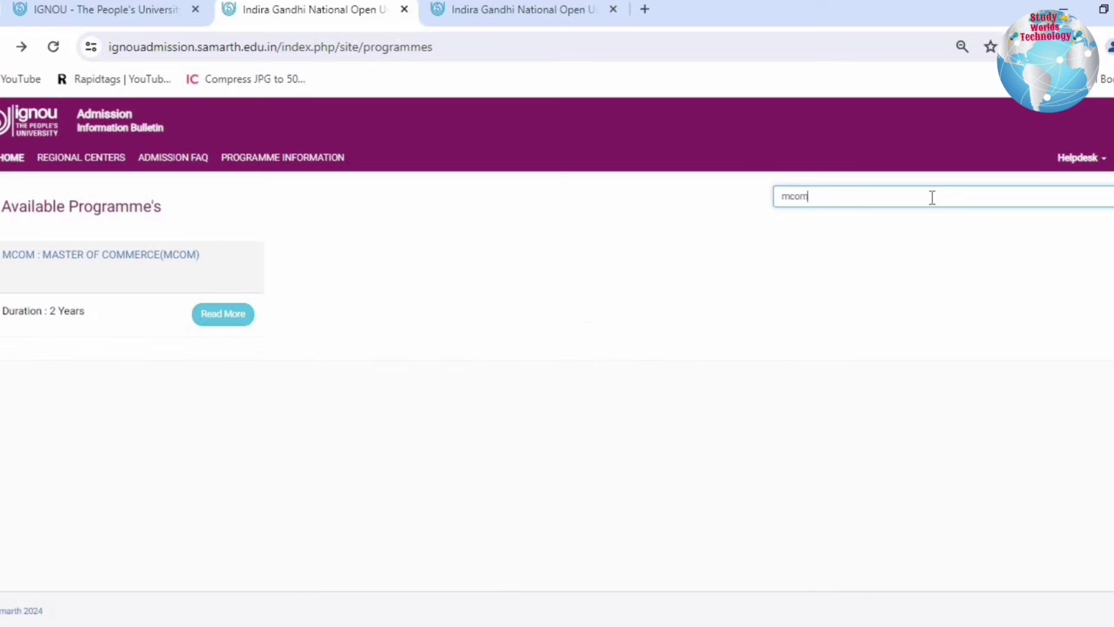
left_click(152, 255)
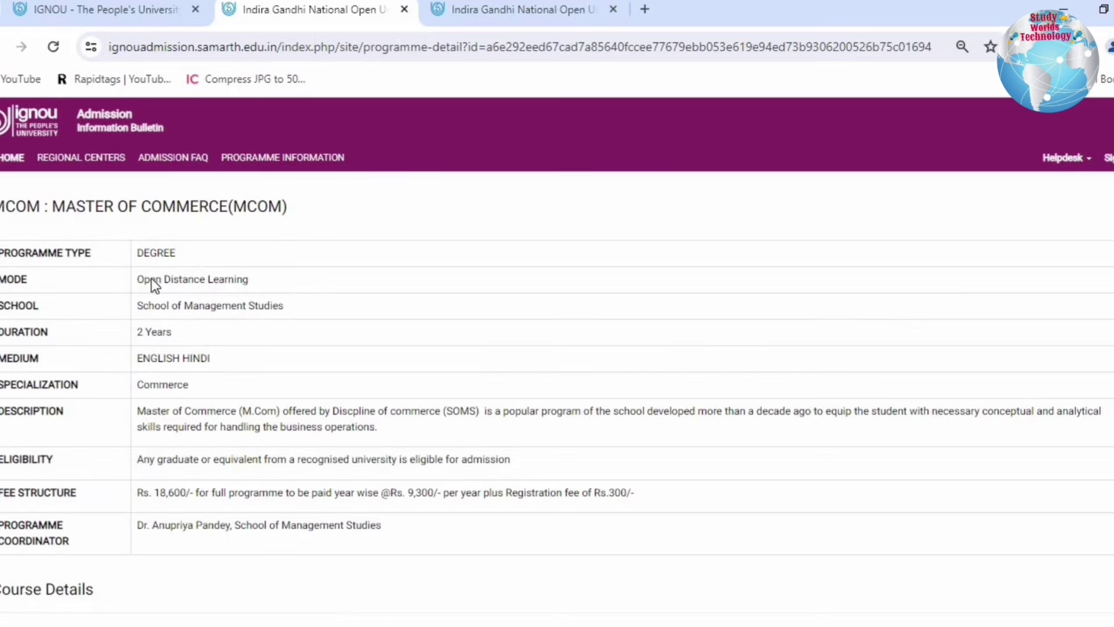
scroll(861, 451, "down", 7)
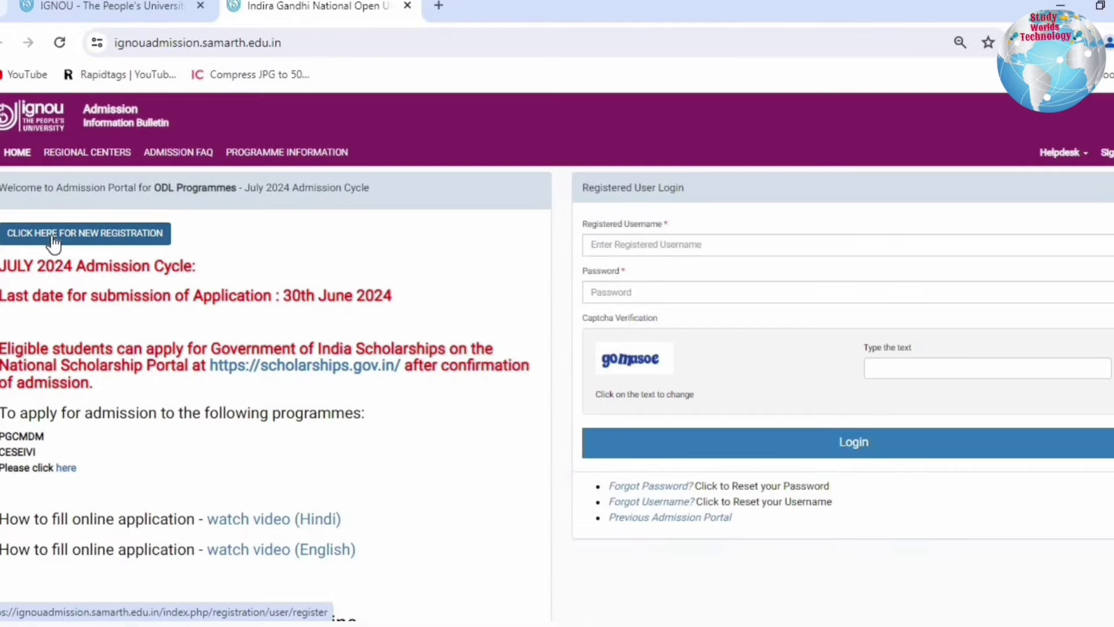
- Start a new student registration and enter the login username
left_click(88, 244)
left_click_drag(355, 187, 479, 202)
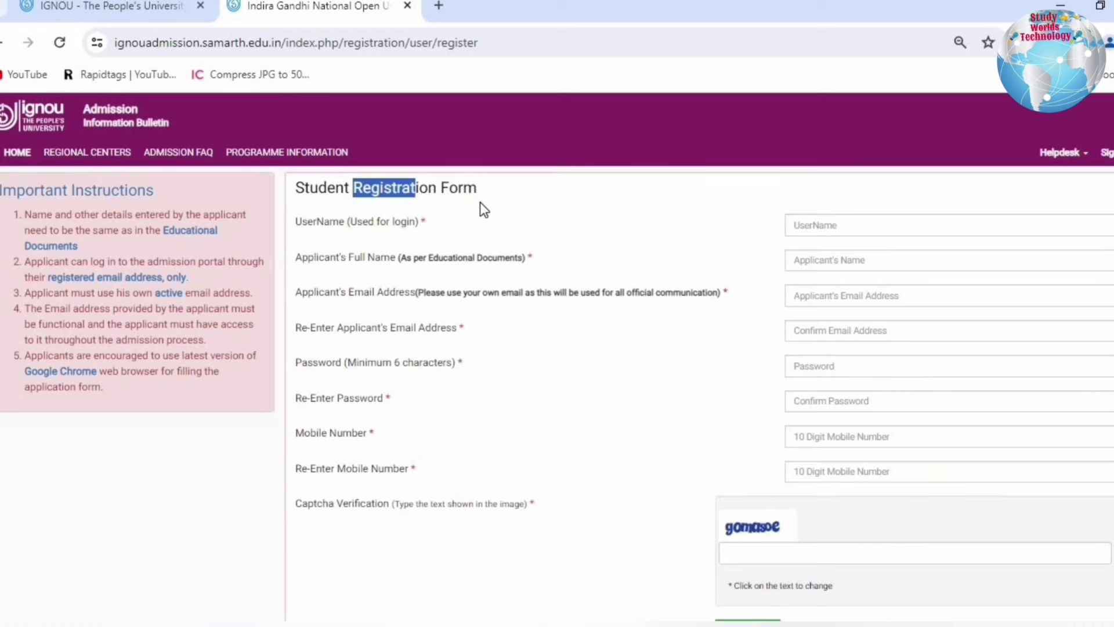
left_click_drag(330, 222, 420, 223)
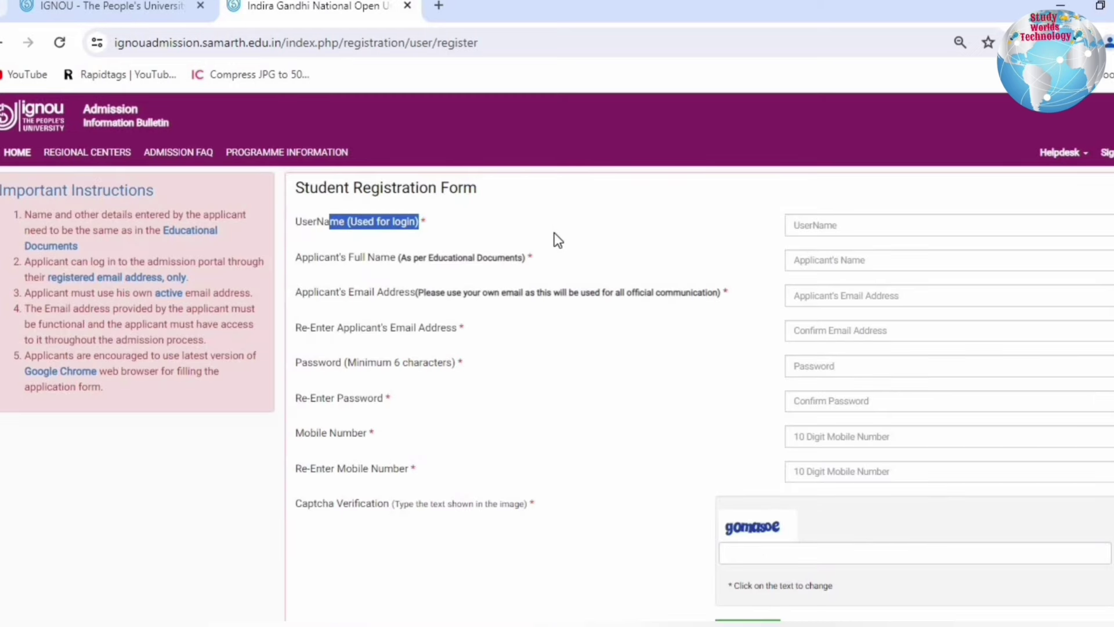
left_click(858, 223)
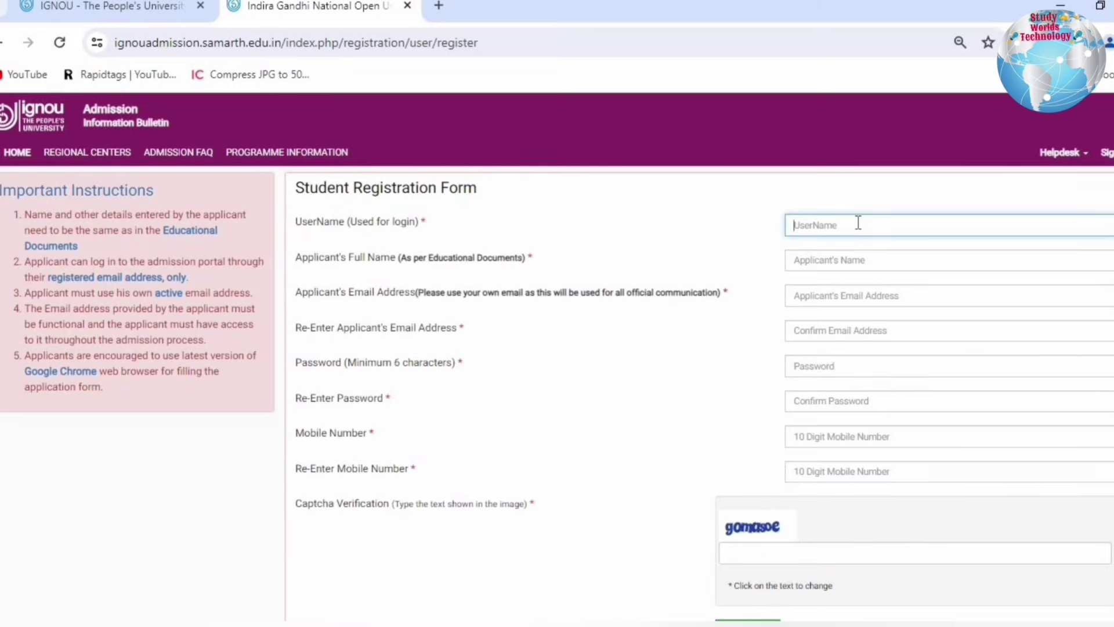
type("thakur96500")
- Fill in the applicant's full name, e-mail address, password and mobile number
left_click_drag(308, 258, 506, 262)
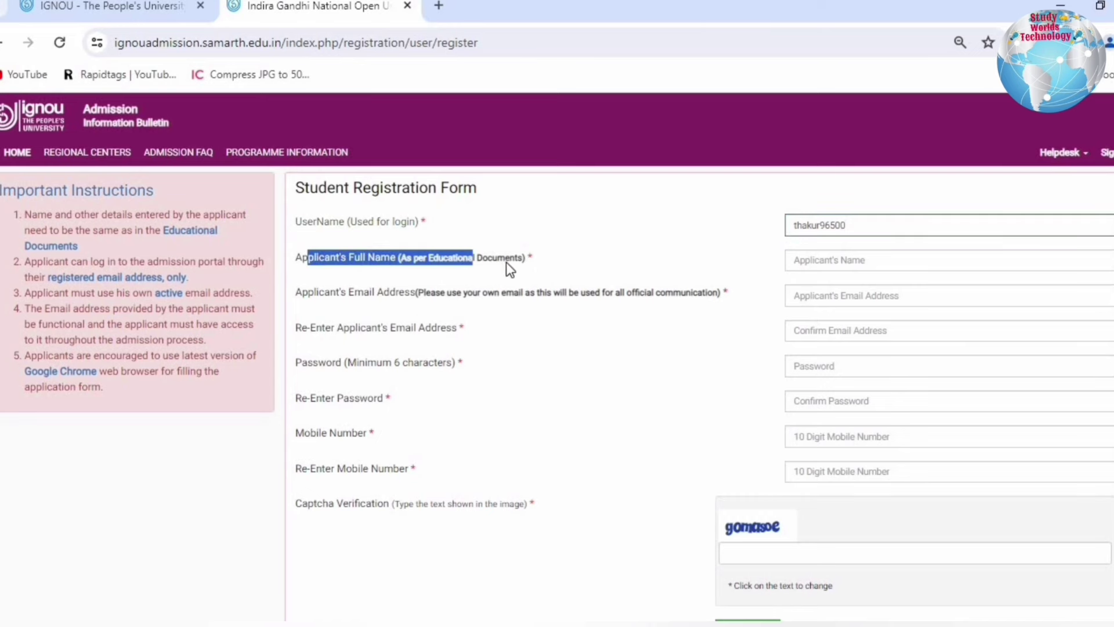
left_click(857, 261)
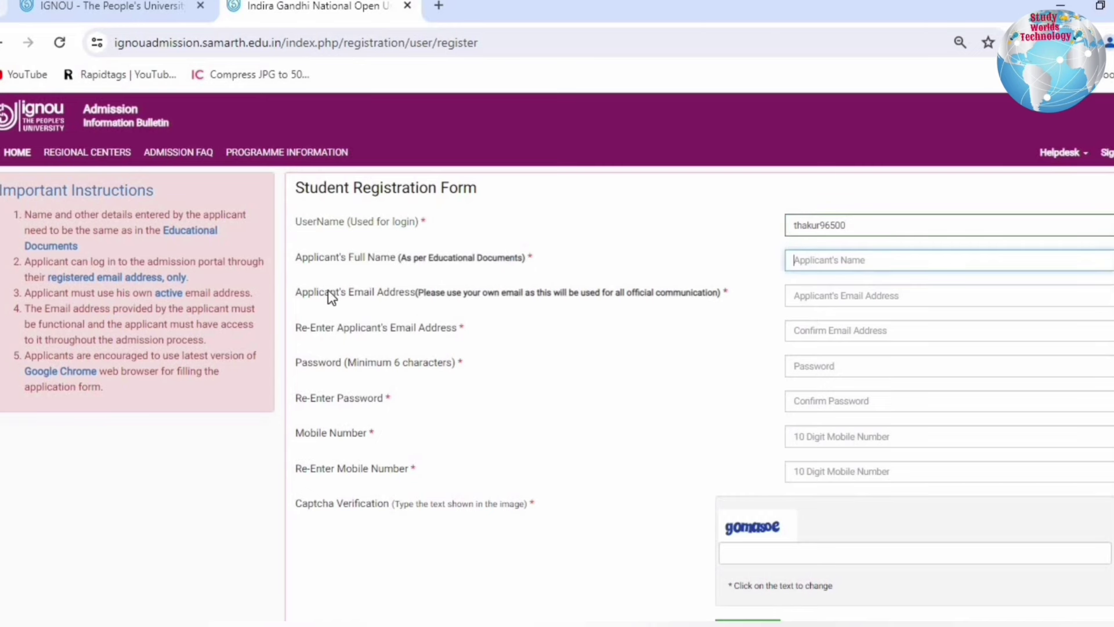
left_click_drag(333, 294, 560, 293)
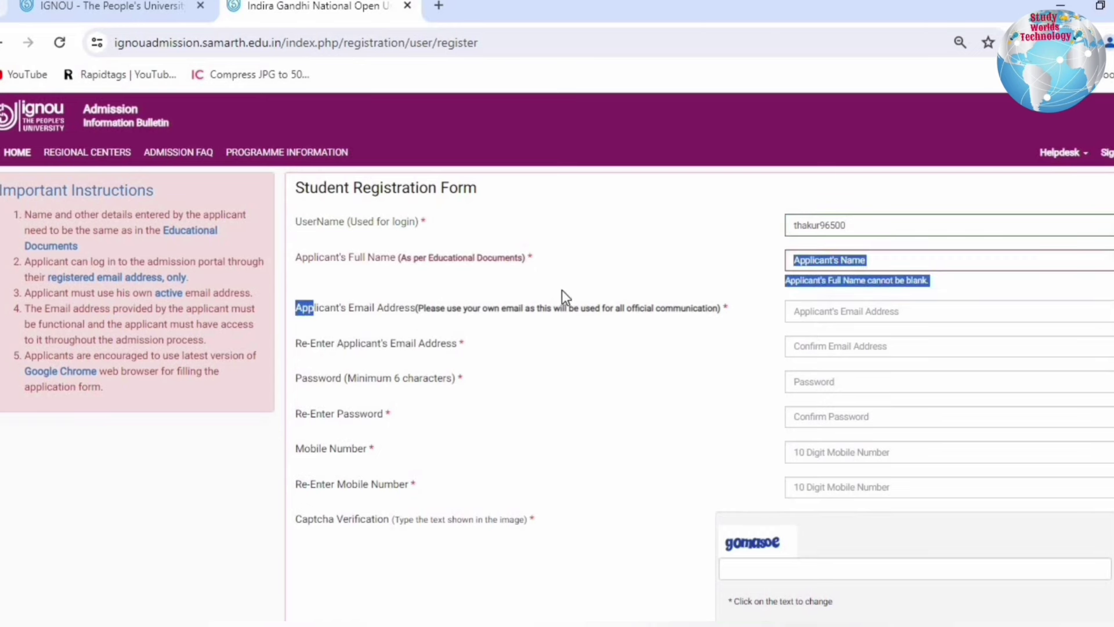
left_click(830, 309)
left_click(747, 322)
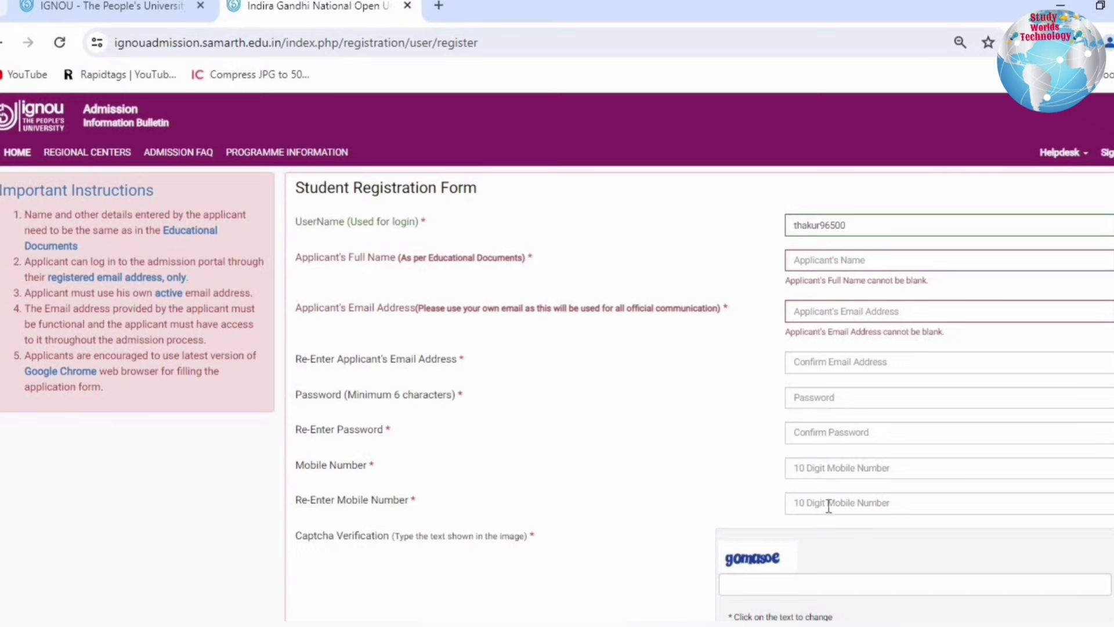
- Enter the captcha and register, receiving the account-created confirmation
left_click_drag(296, 535, 484, 537)
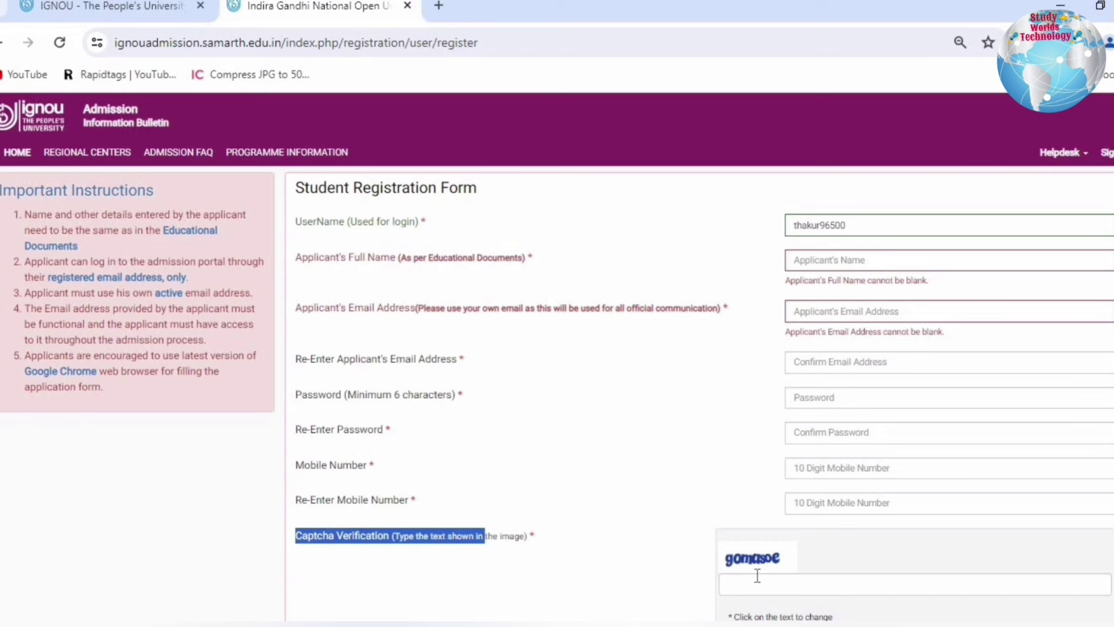
scroll(759, 568, "down", 2)
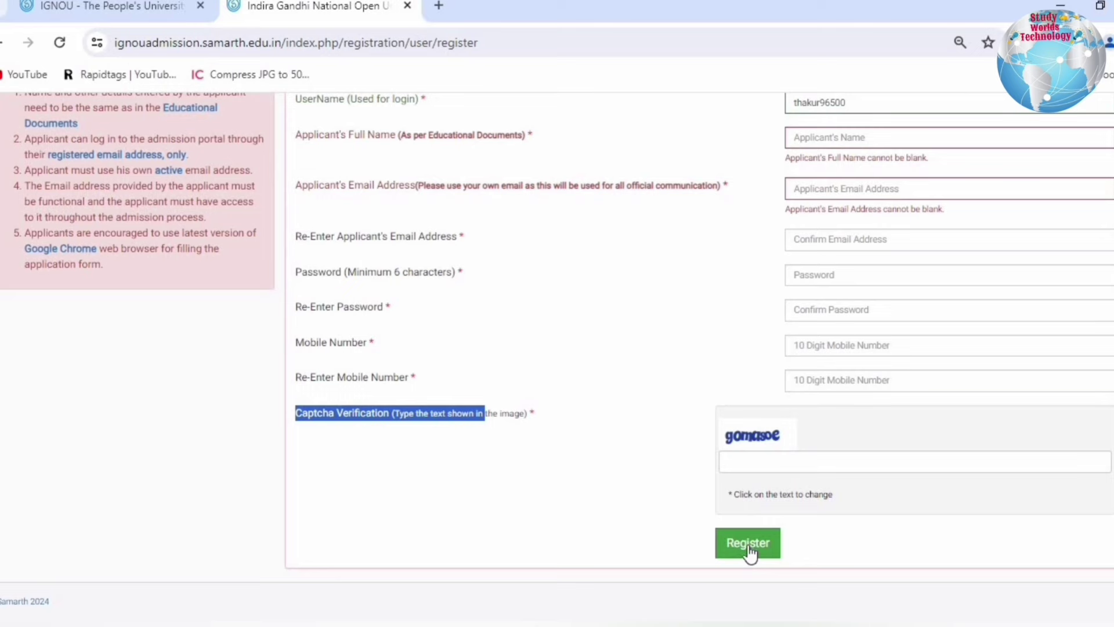
left_click(749, 550)
left_click_drag(16, 210, 435, 222)
left_click(433, 218)
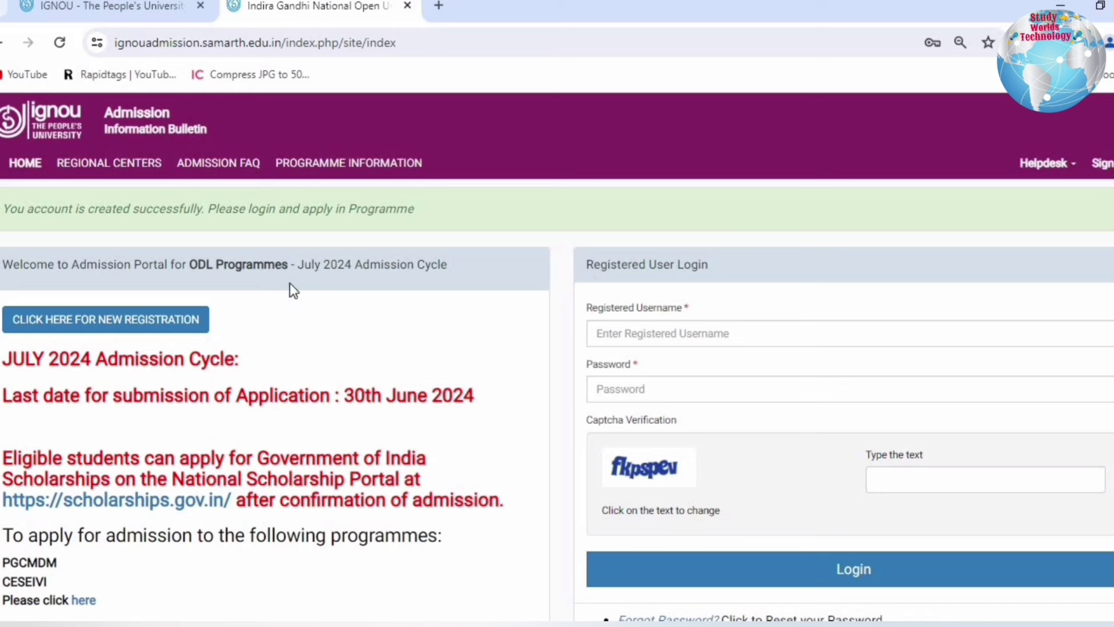
- Log in with the registered username, password and captcha
left_click_drag(586, 309, 681, 308)
left_click_drag(579, 368, 643, 367)
left_click(835, 570)
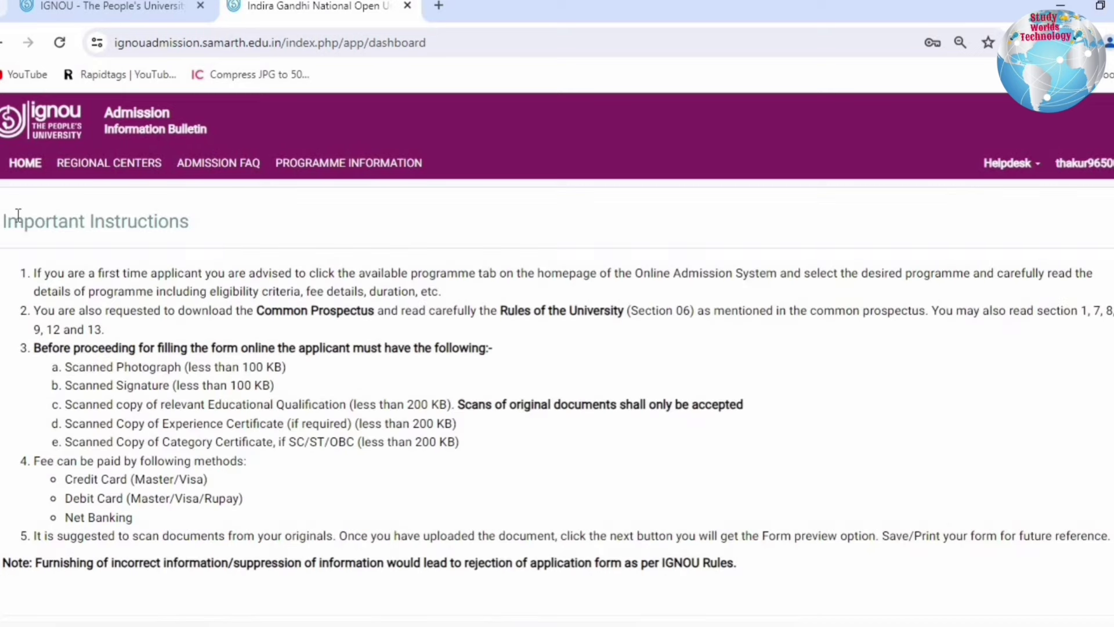
- Acknowledge the Important Instructions and continue to the application form
left_click_drag(24, 221, 327, 232)
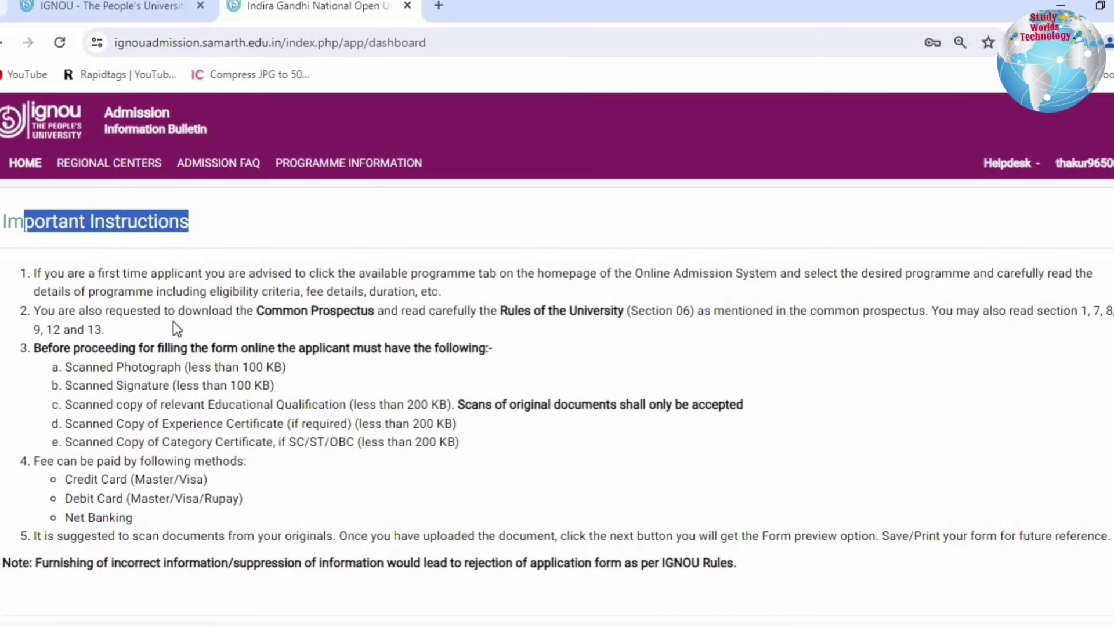
left_click_drag(954, 308, 1090, 316)
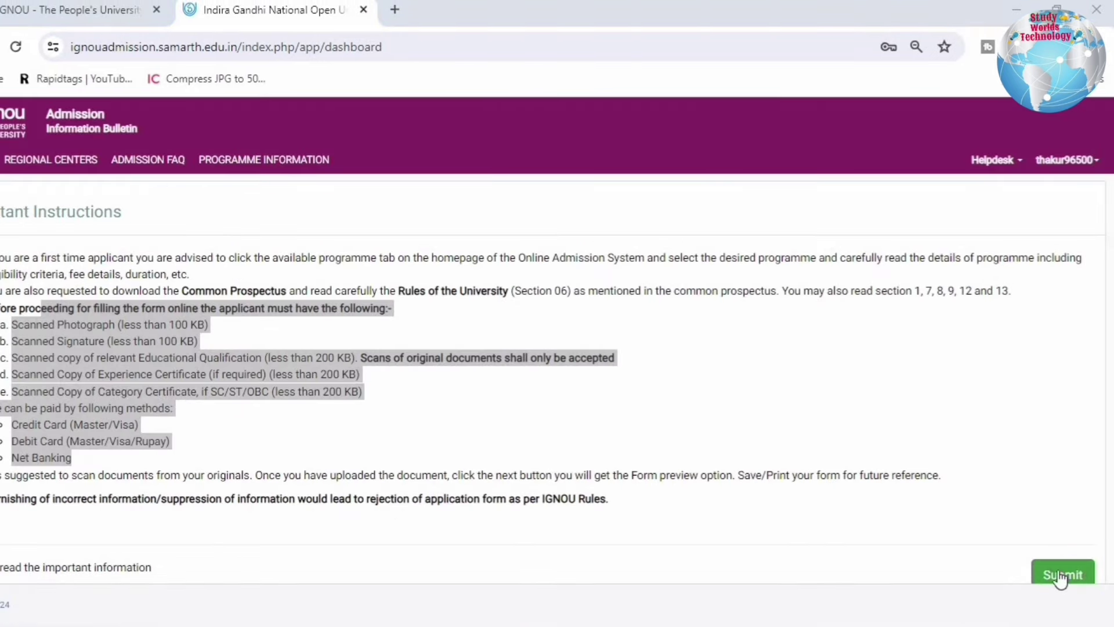
left_click(1083, 572)
key("ctrl+plus")
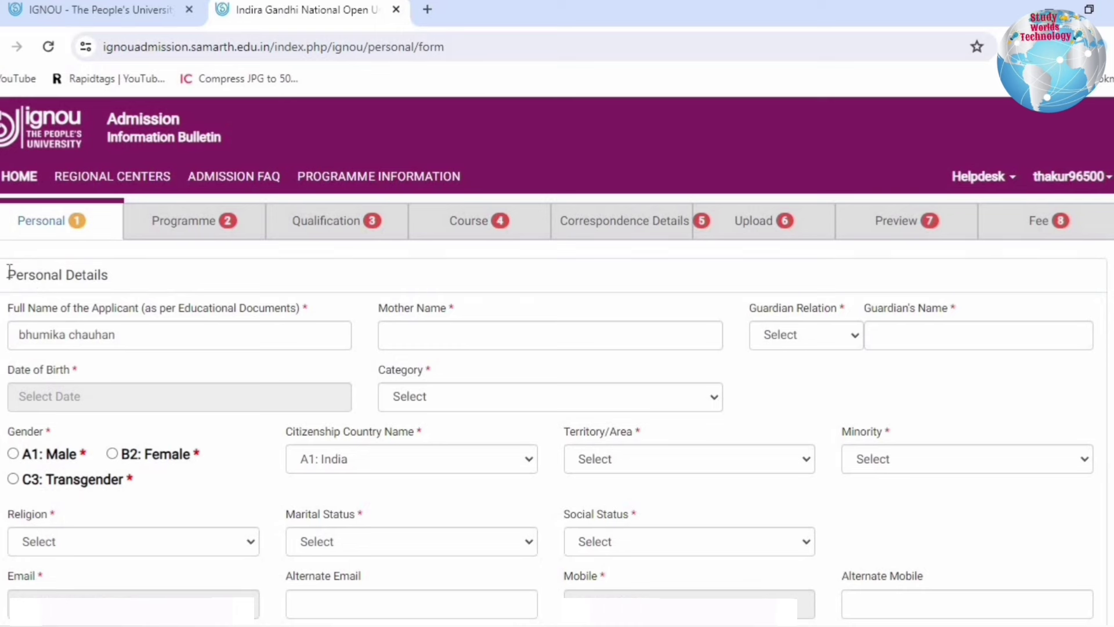
left_click_drag(9, 271, 123, 271)
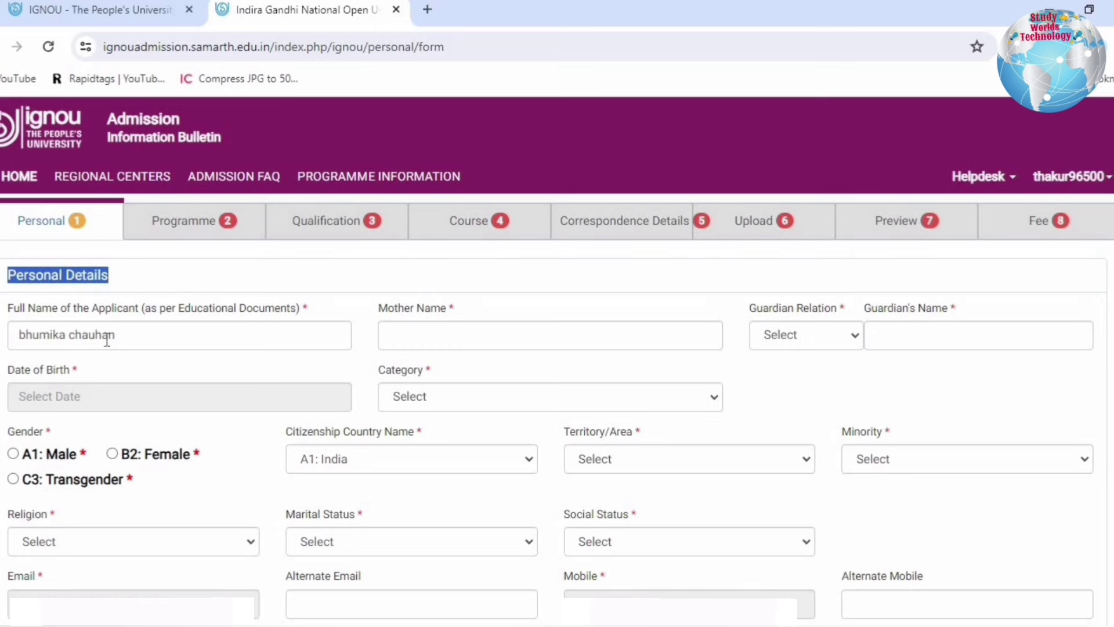
left_click(806, 334)
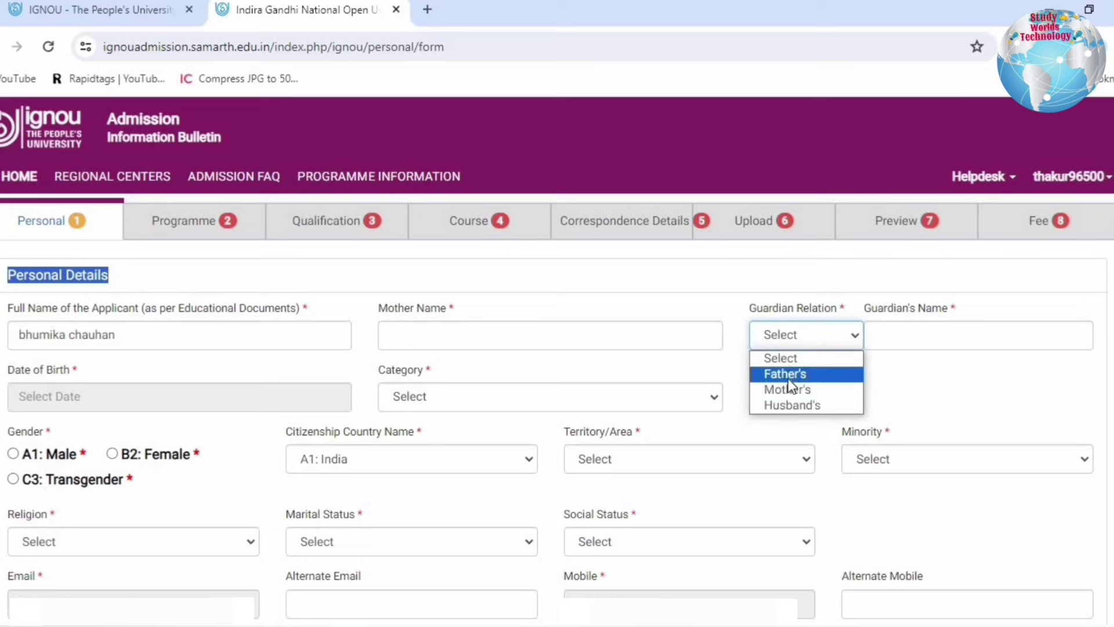
left_click(804, 372)
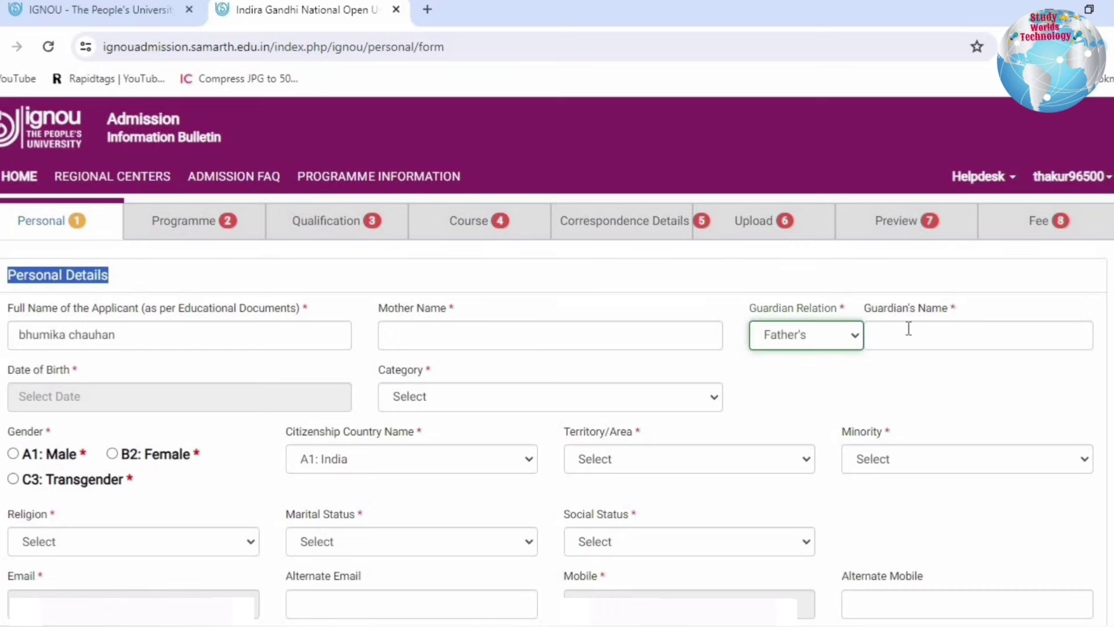
left_click(56, 365)
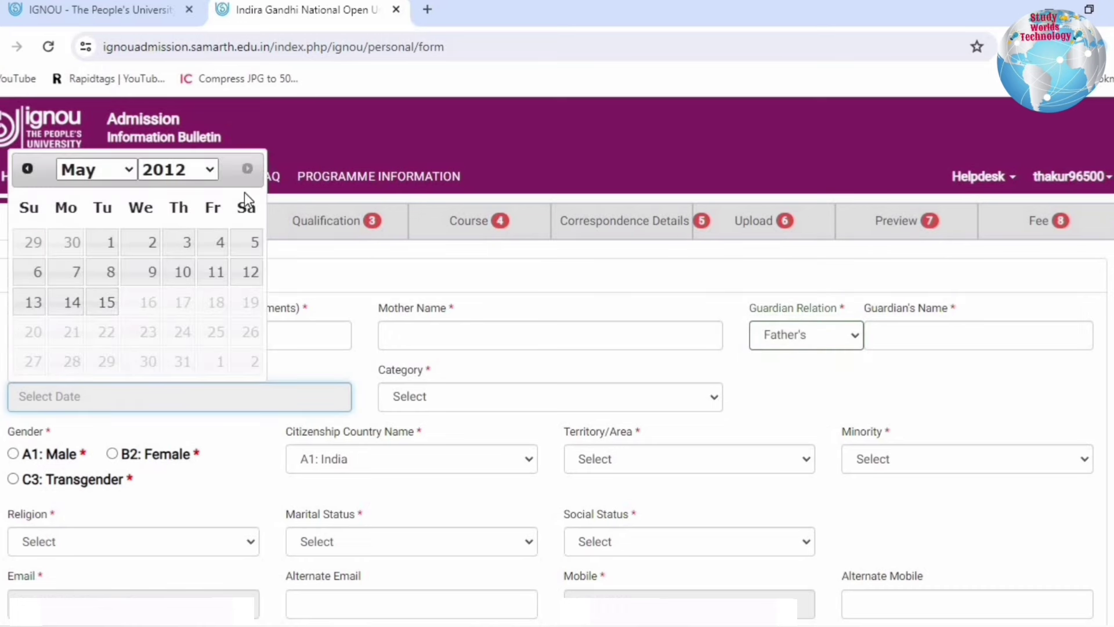
left_click(186, 169)
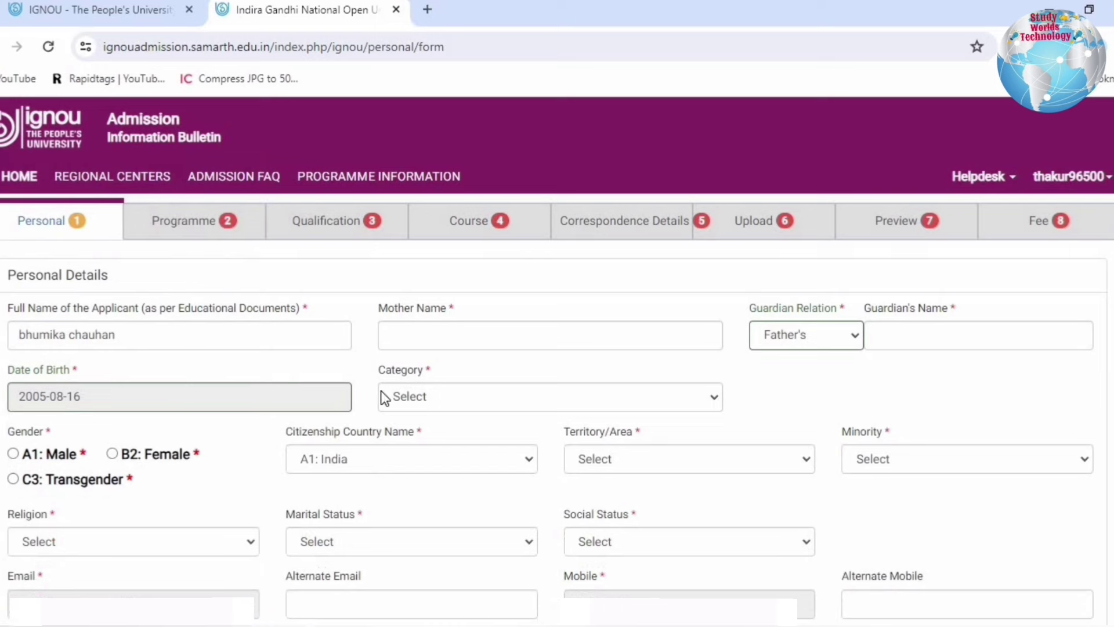
left_click(436, 396)
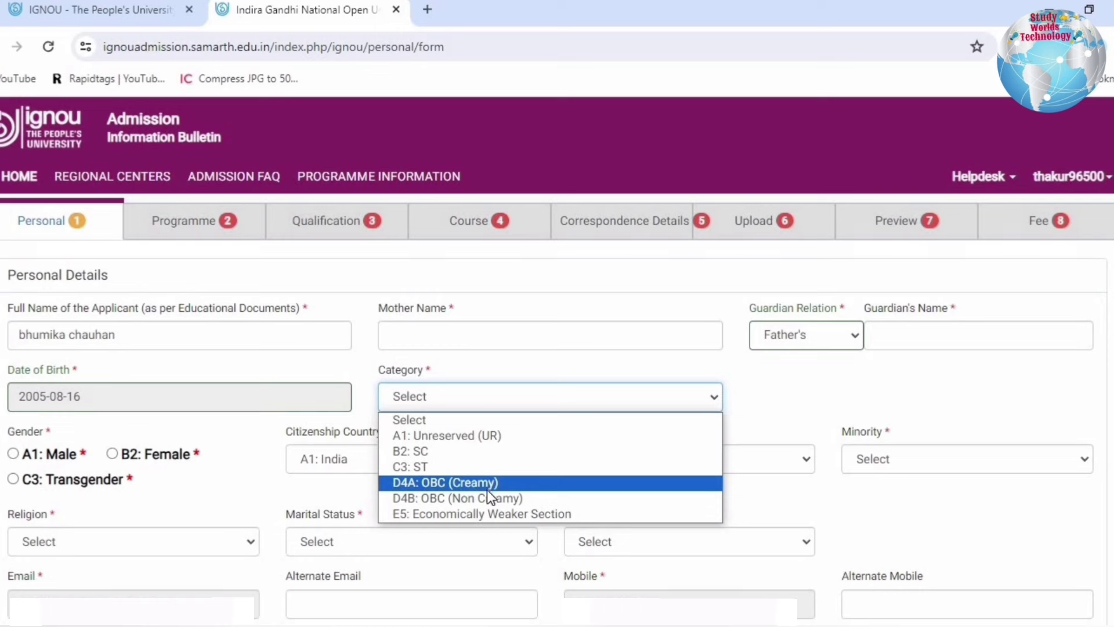
left_click(447, 435)
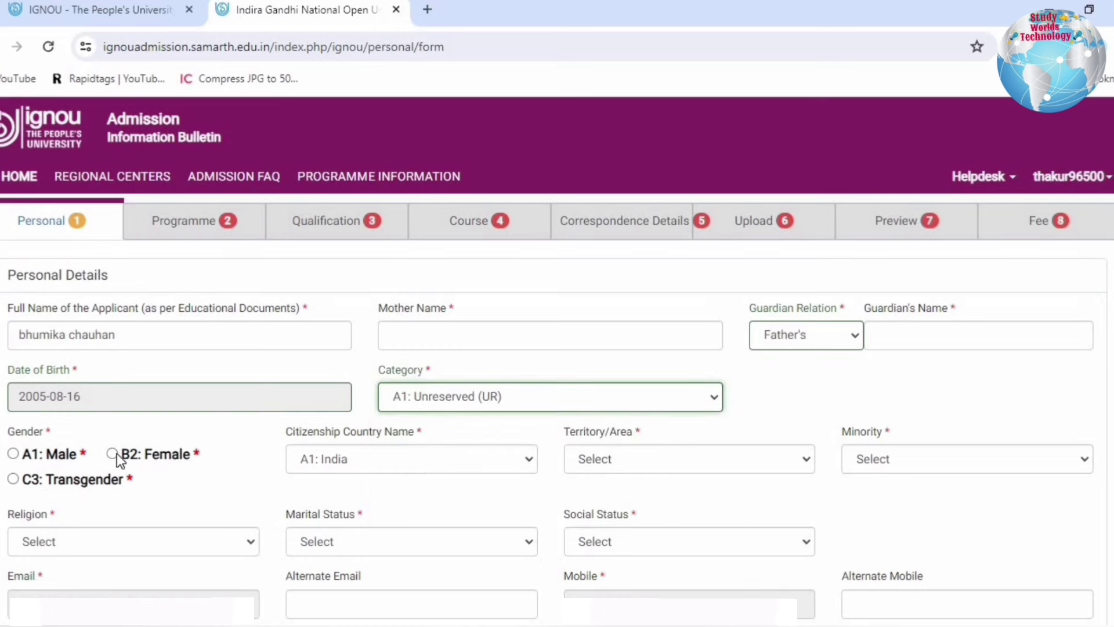
- Mark gender Female, territory A1: Urban, and minority B2: No
left_click(115, 454)
left_click_drag(320, 435, 430, 433)
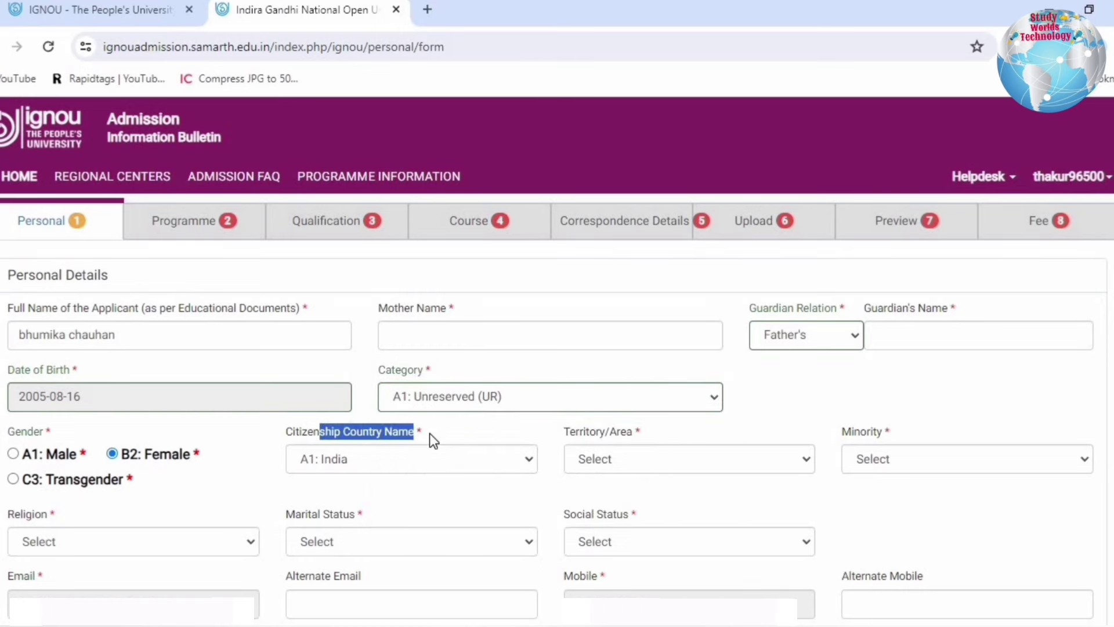
left_click(642, 460)
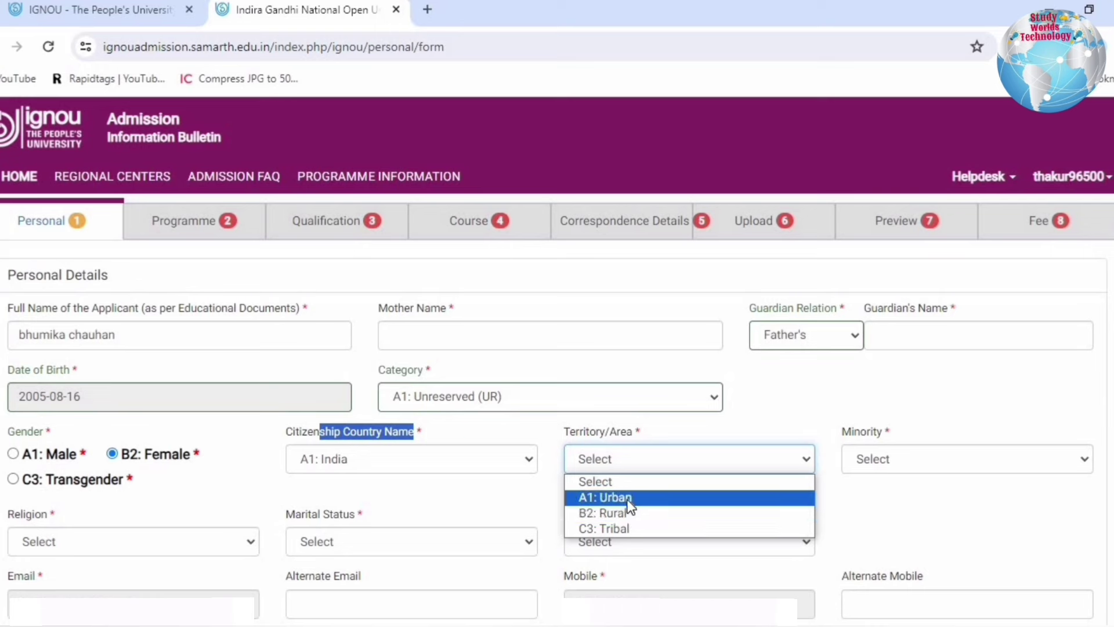
left_click(638, 497)
left_click(880, 459)
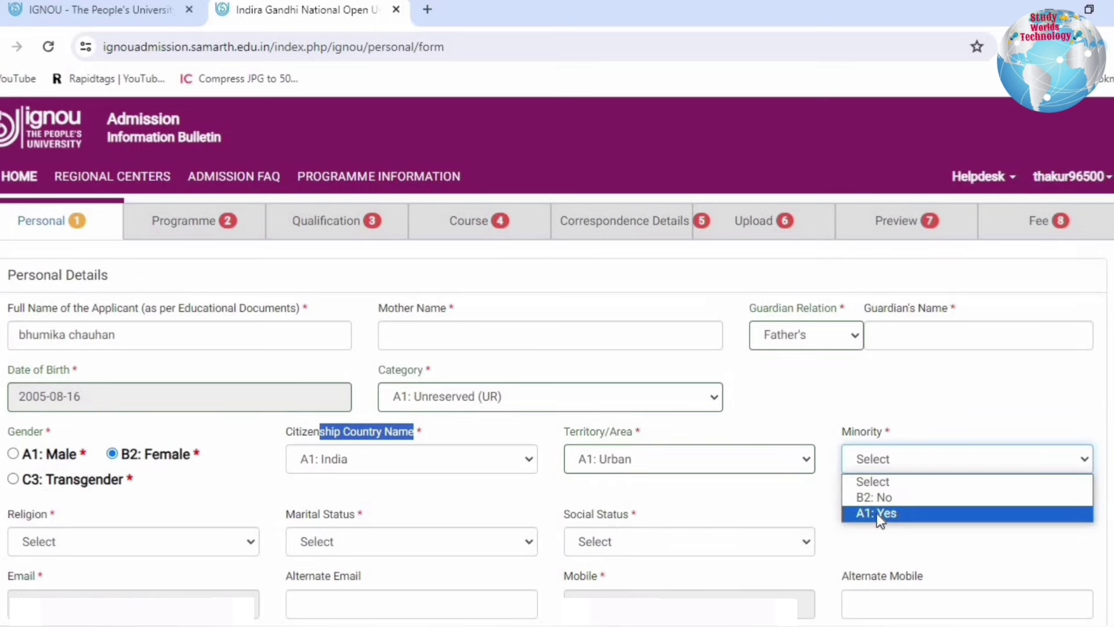
left_click(876, 497)
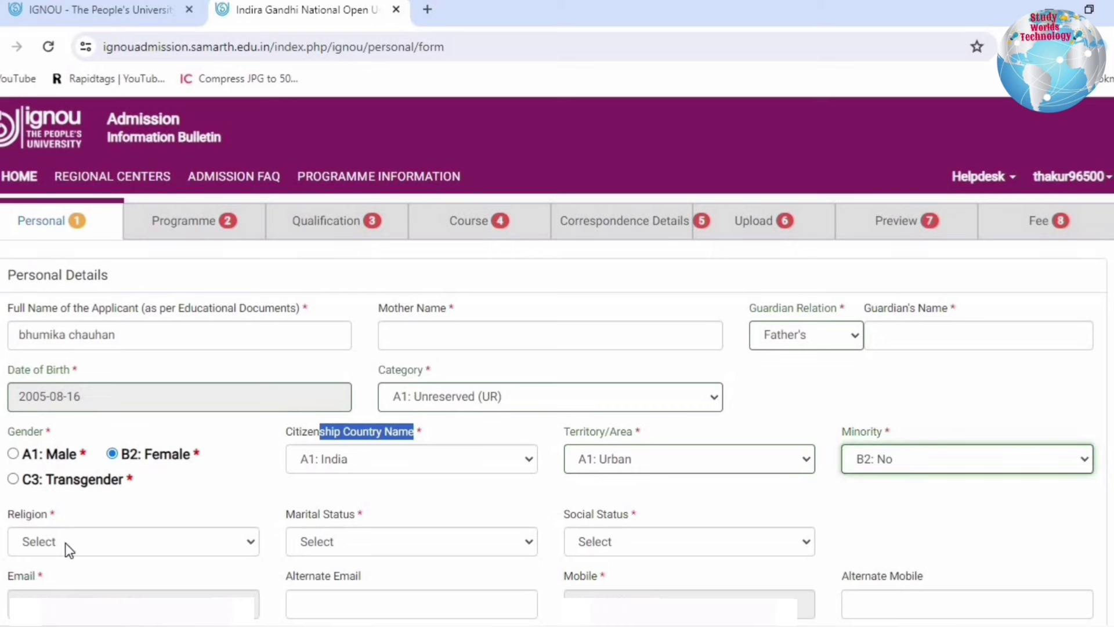
- Set religion A1: Hindu, marital status A1: Single, social status C3: Not Applicable
left_click(65, 542)
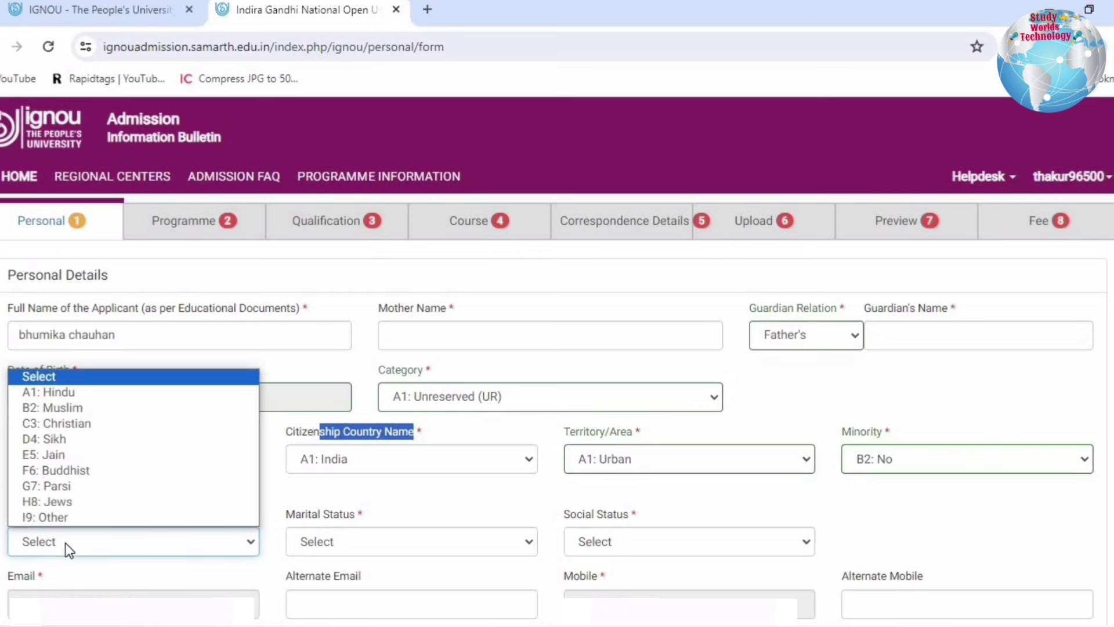
left_click(82, 399)
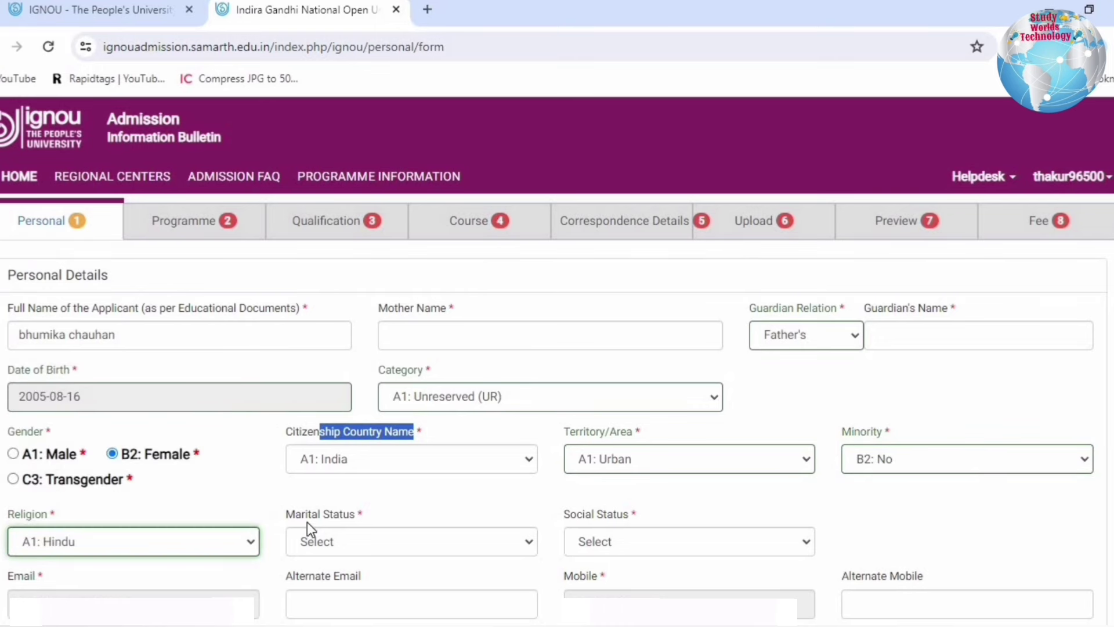
left_click(339, 541)
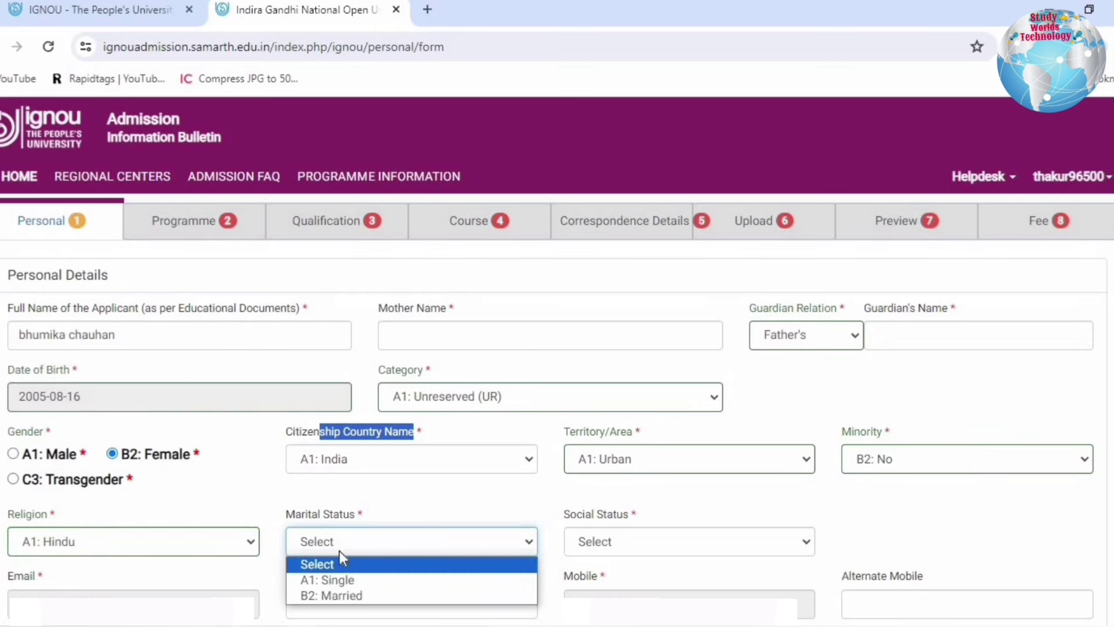
left_click(337, 581)
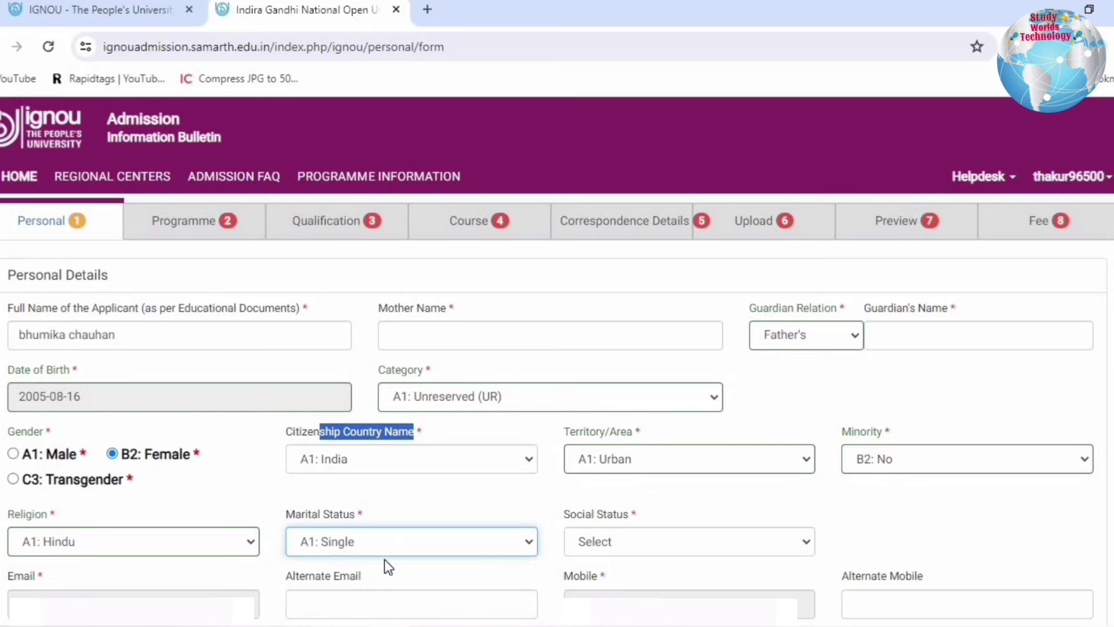
left_click(678, 538)
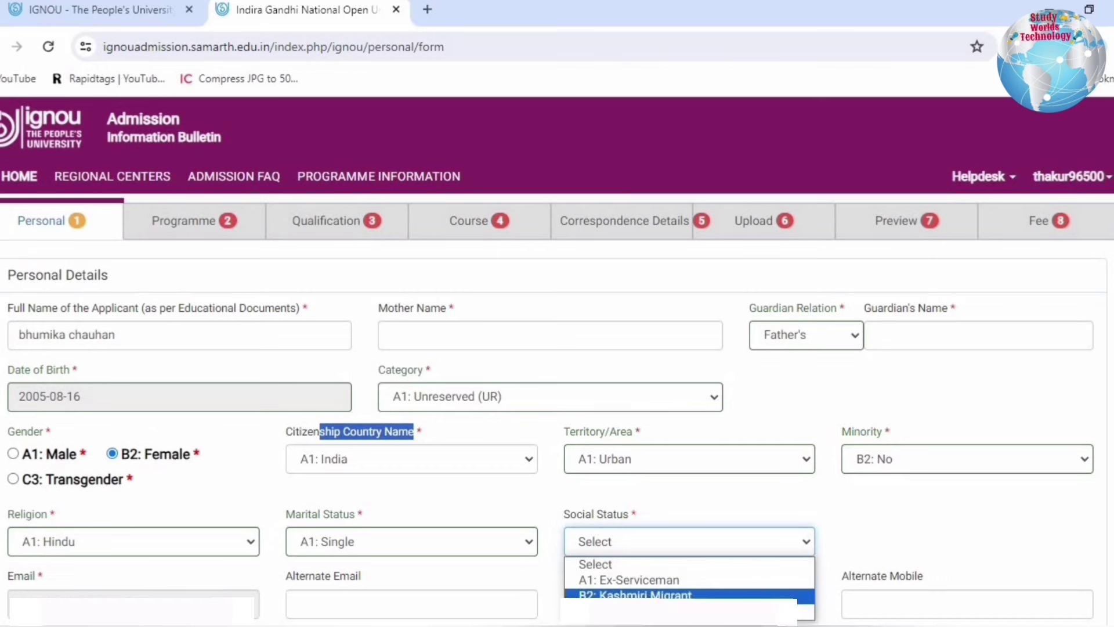
left_click(616, 611)
- Set Person With Disability to B2: No, correcting an initial Yes
scroll(124, 195, "down", 7)
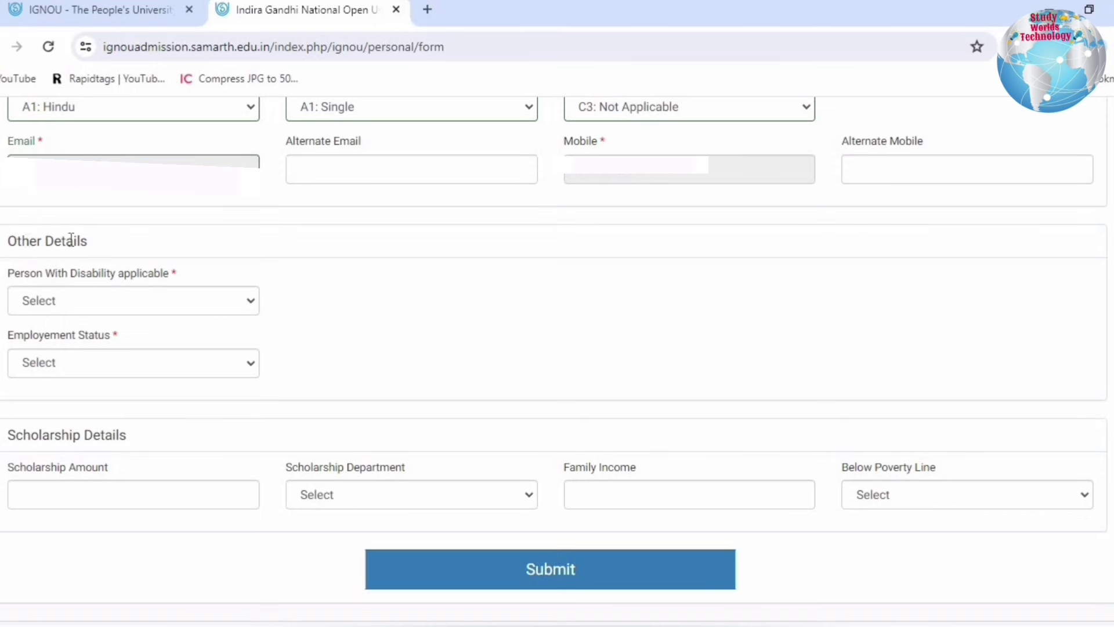
left_click_drag(23, 240, 88, 242)
left_click(154, 301)
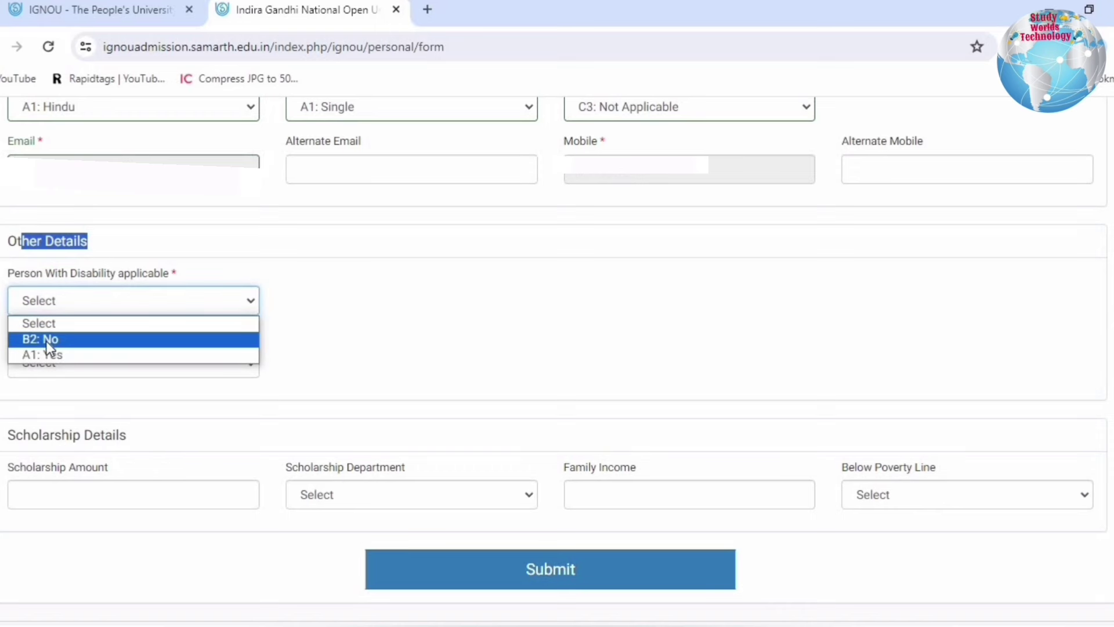
left_click(47, 353)
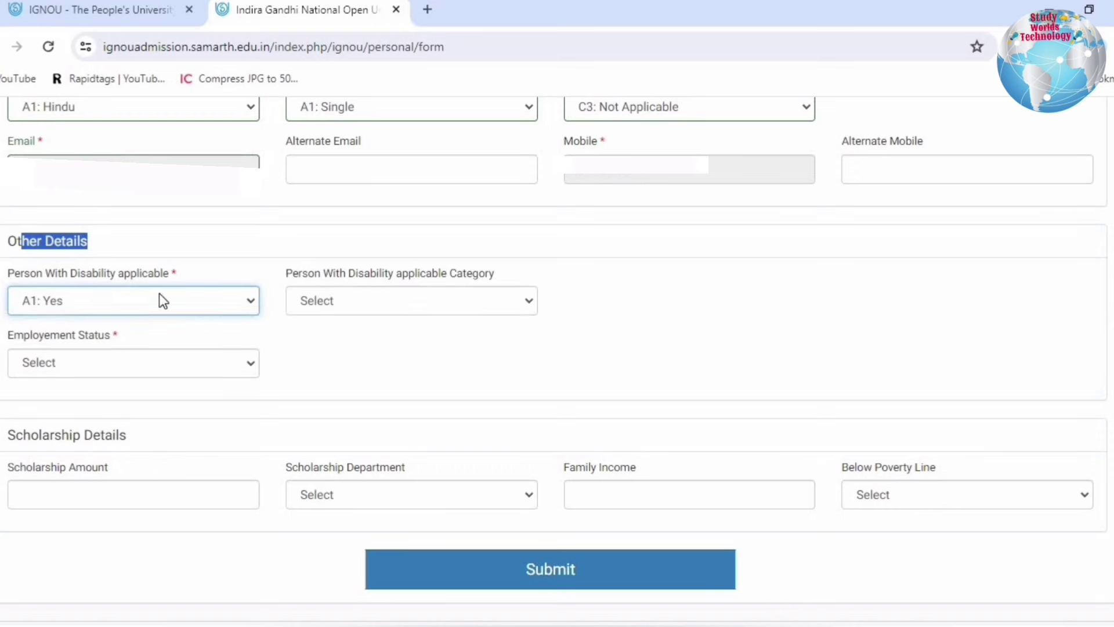
left_click(448, 299)
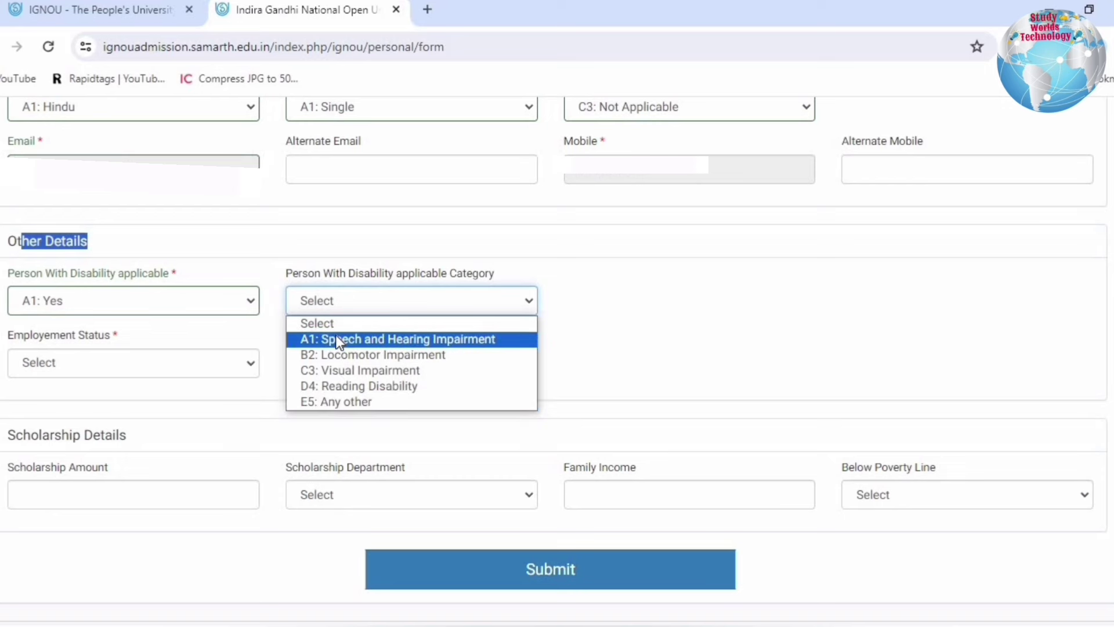
left_click(148, 300)
left_click(110, 340)
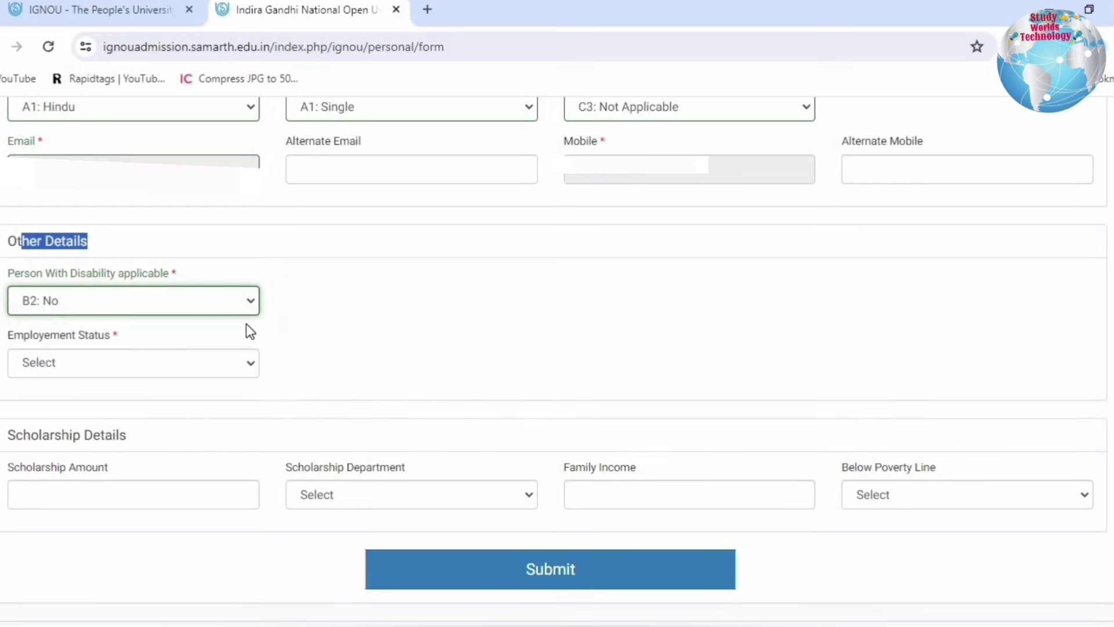
- Set employment status to A1: Unemployed and submit the personal details
left_click_drag(26, 345, 135, 341)
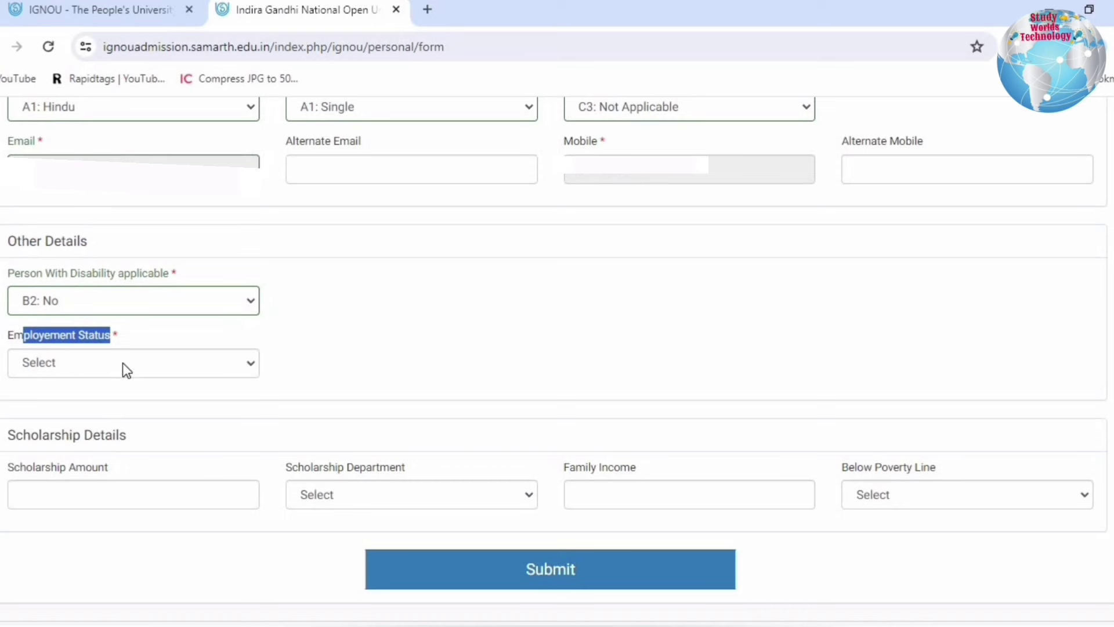
left_click(123, 364)
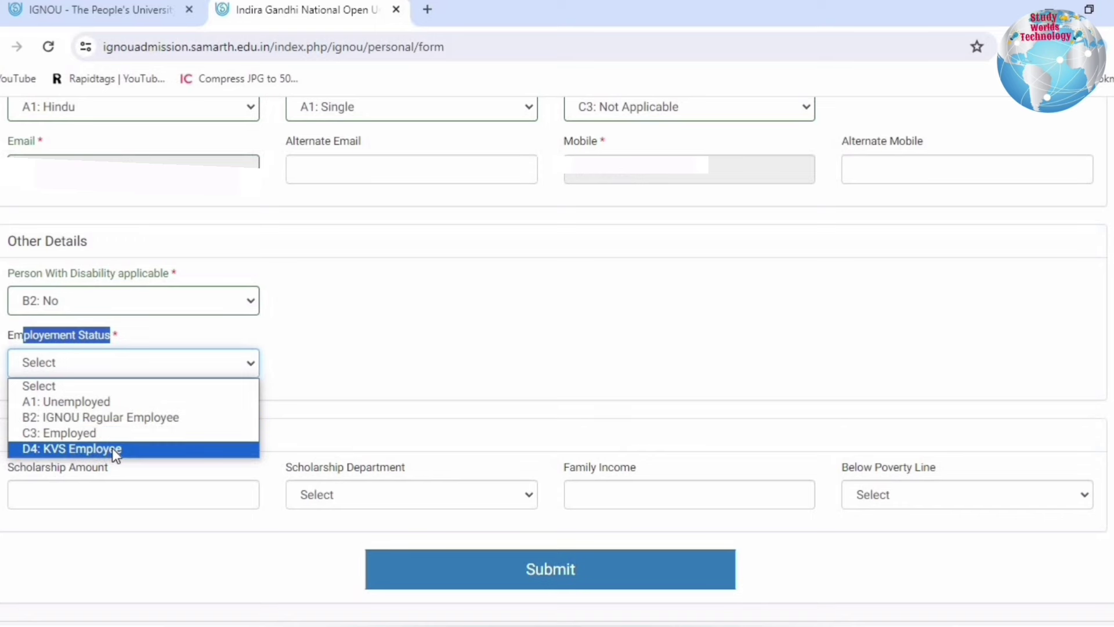
left_click(92, 406)
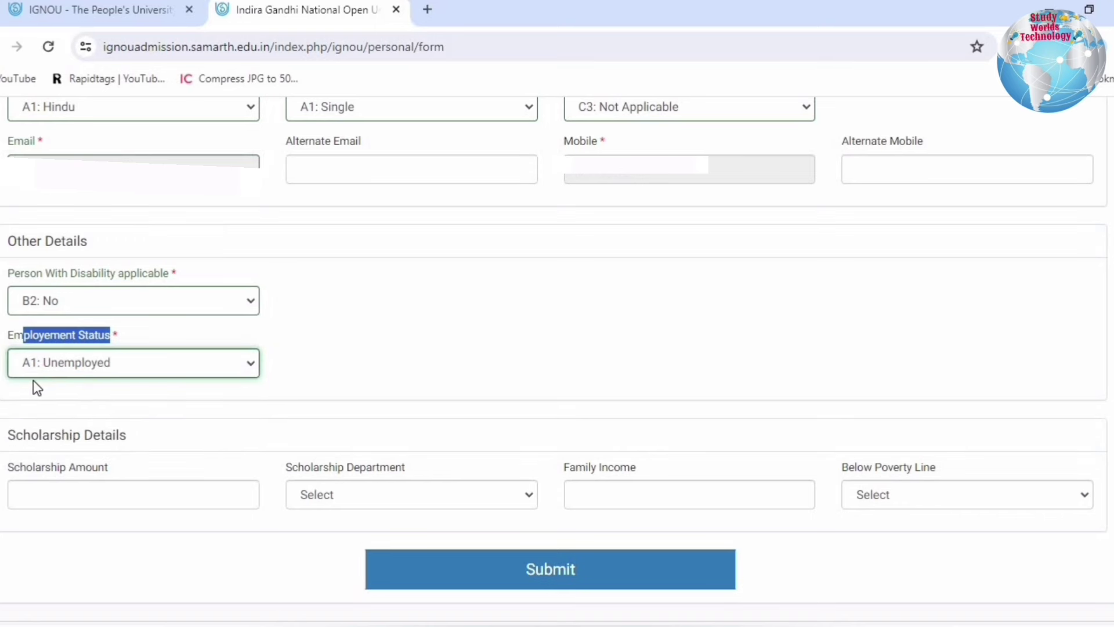
left_click(114, 433)
left_click_drag(38, 440, 132, 439)
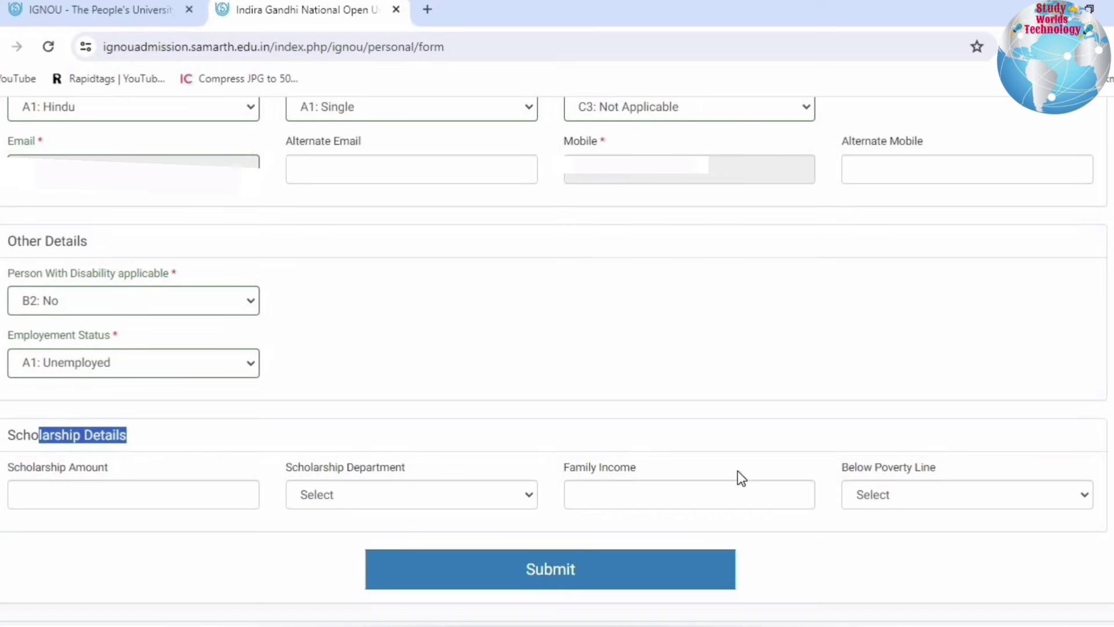
left_click(553, 572)
left_click_drag(10, 269, 845, 441)
- Continue from the saved personal details summary to the Programme Details step
left_click(841, 434)
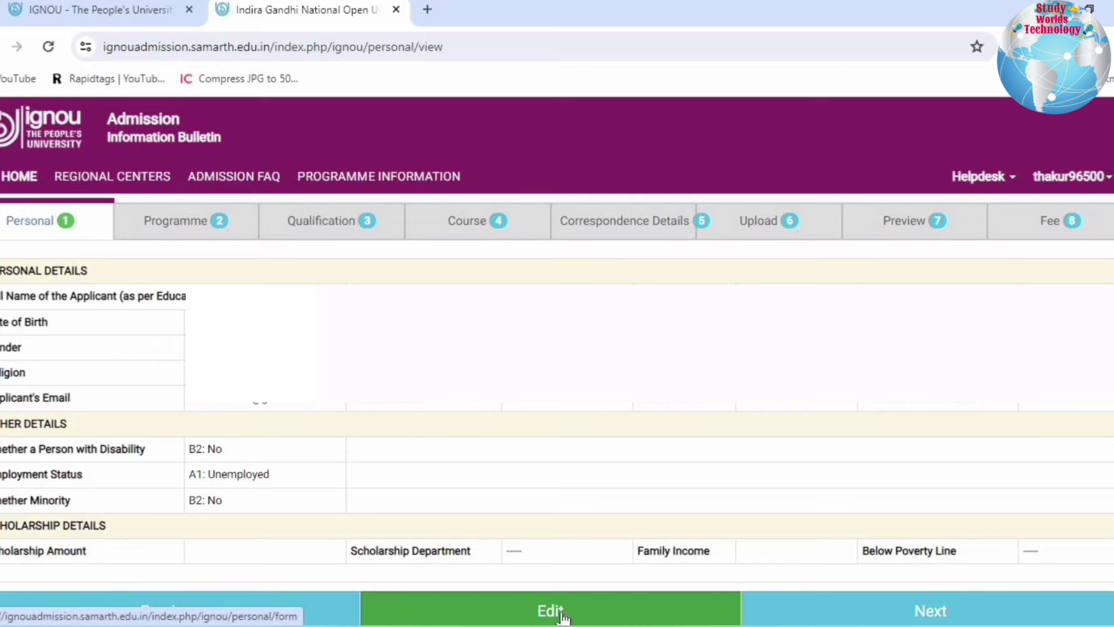
left_click(914, 610)
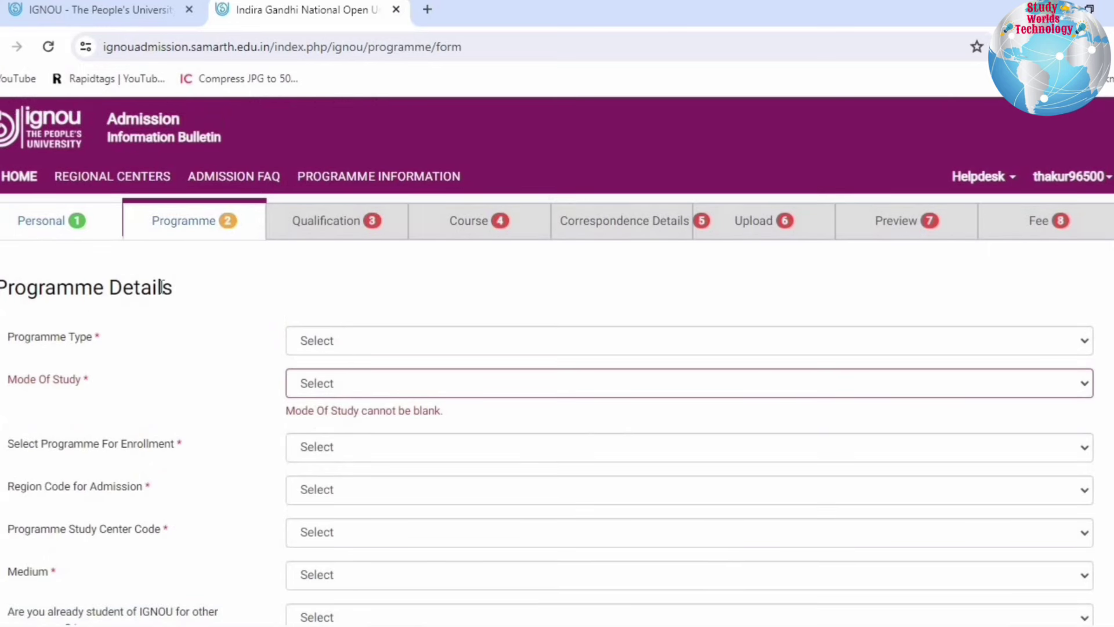
- Set programme type to MASTER and mode of study to ODL
left_click_drag(33, 287, 107, 289)
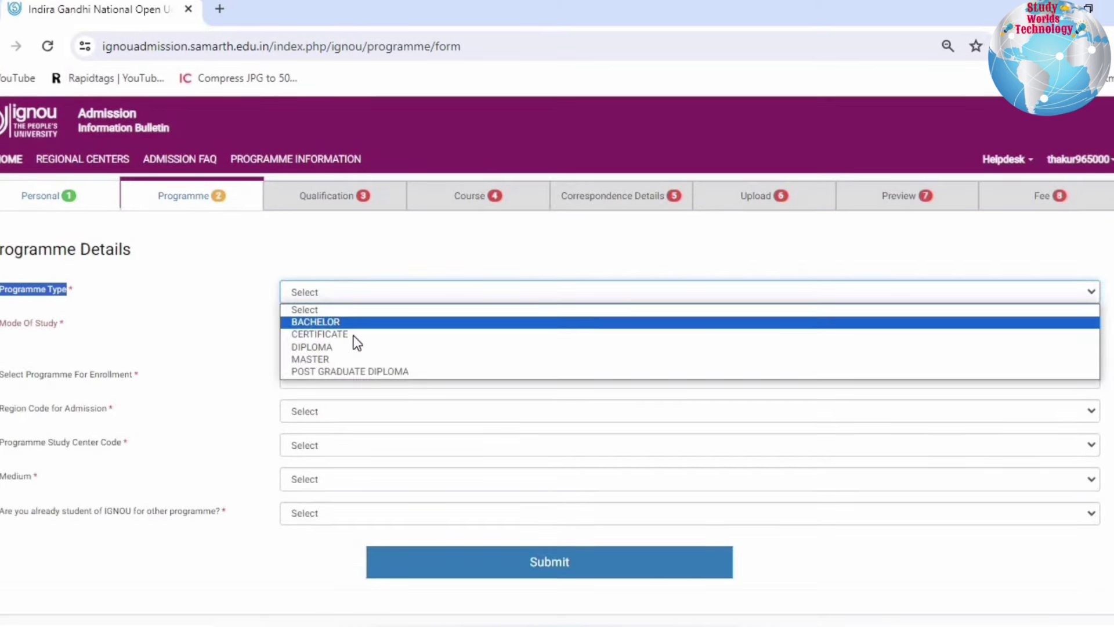
left_click(309, 363)
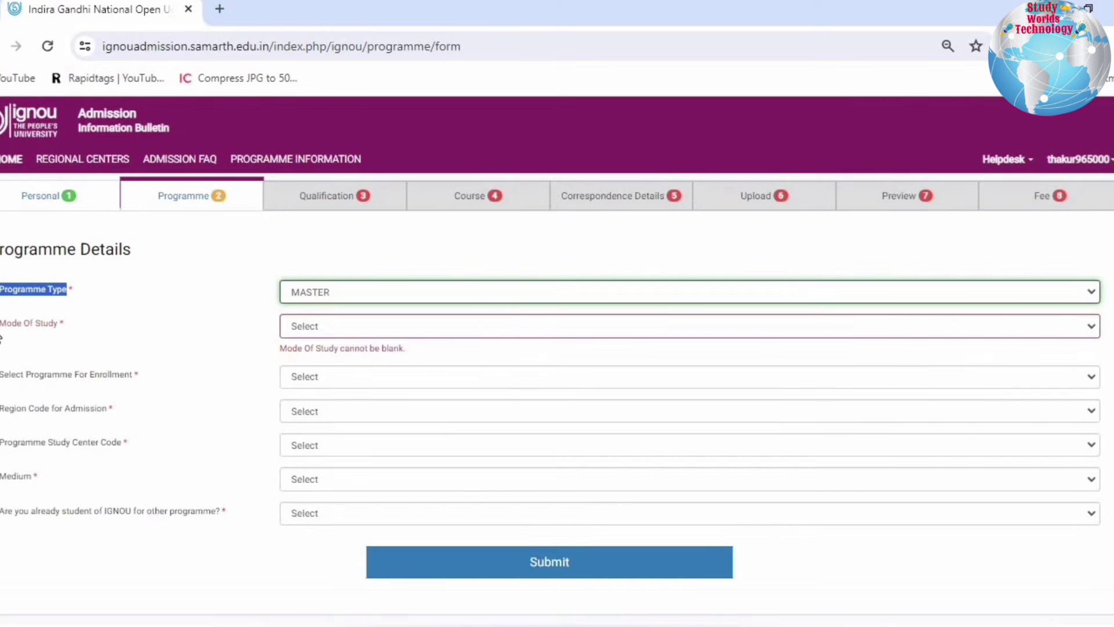
triple_click(20, 324)
left_click(288, 324)
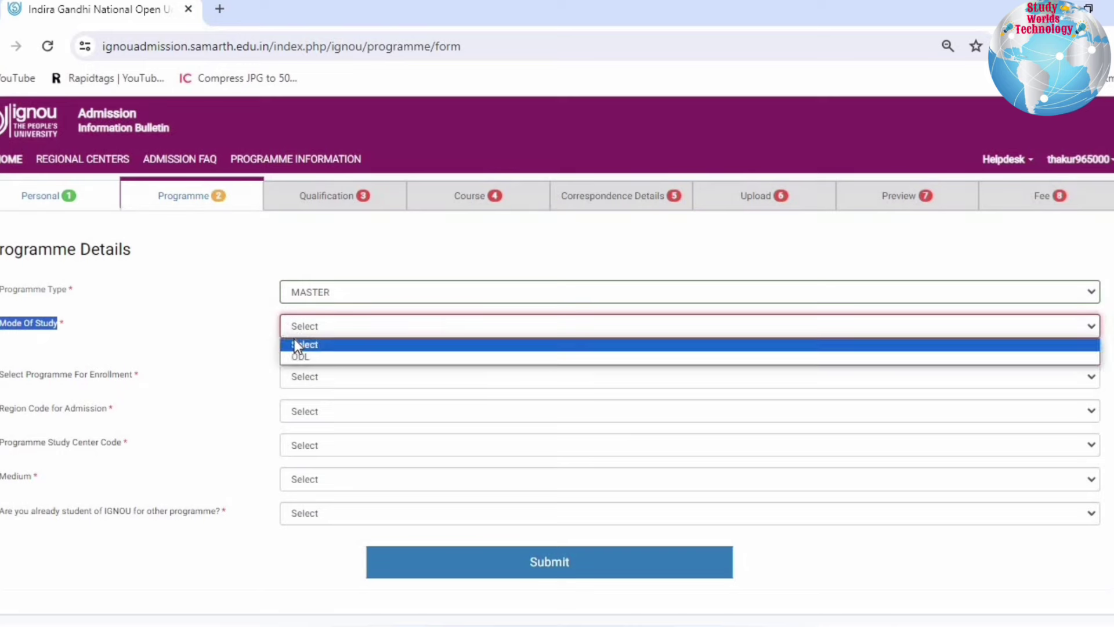
left_click(302, 357)
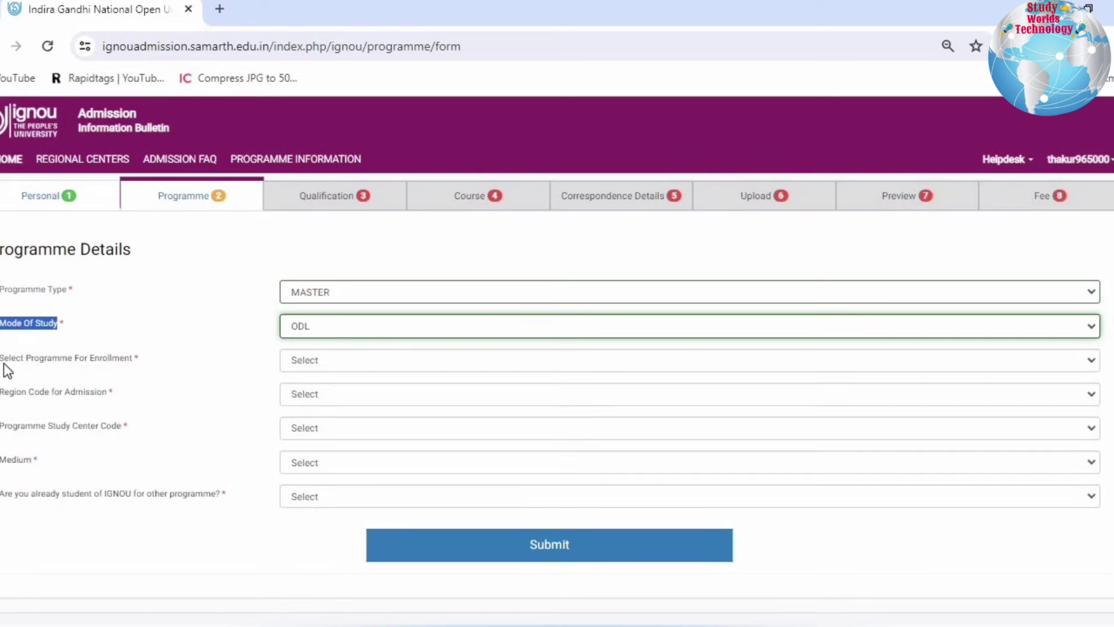
- Find MBA : Master of Business Administration in the enrollment programme list
left_click_drag(4, 364, 143, 364)
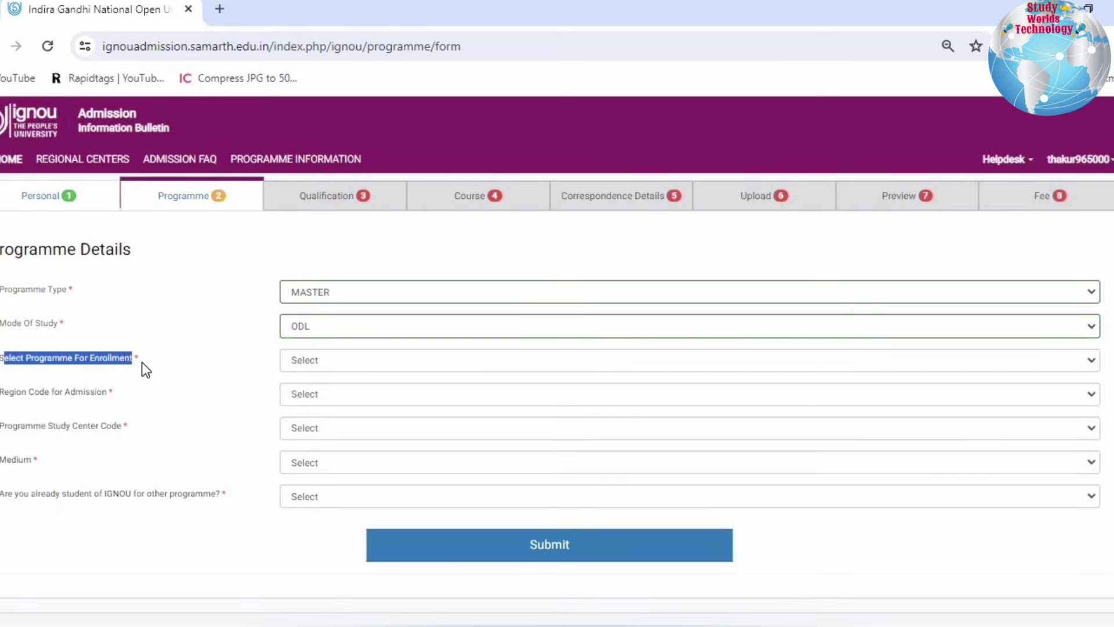
left_click(342, 361)
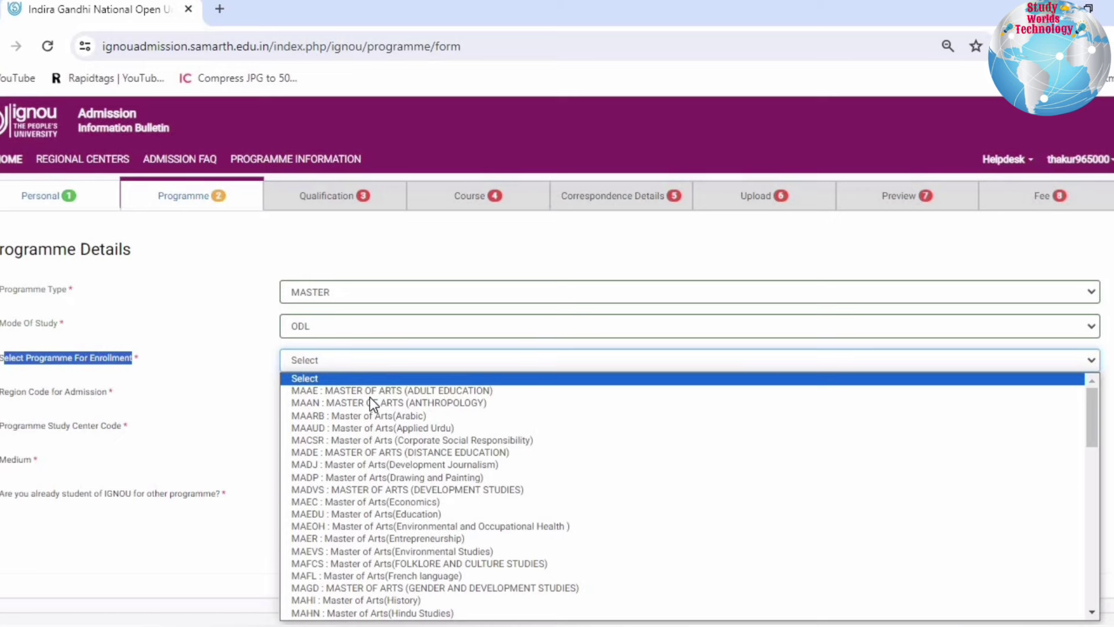
scroll(371, 397, "down", 3)
left_click(573, 363)
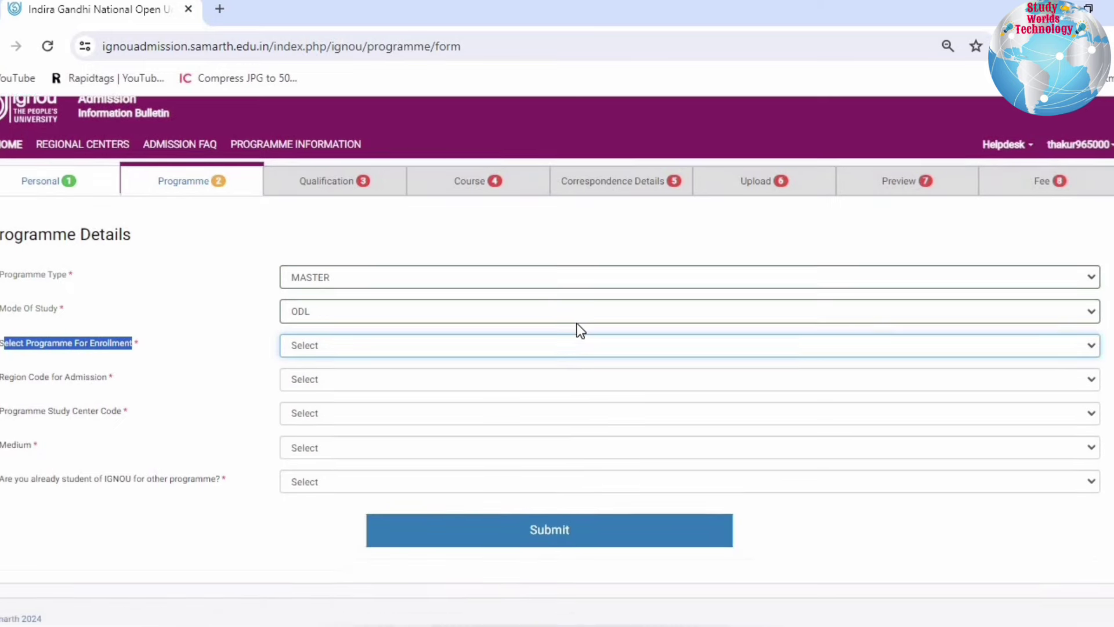
scroll(577, 329, "down", 1)
left_click(415, 333)
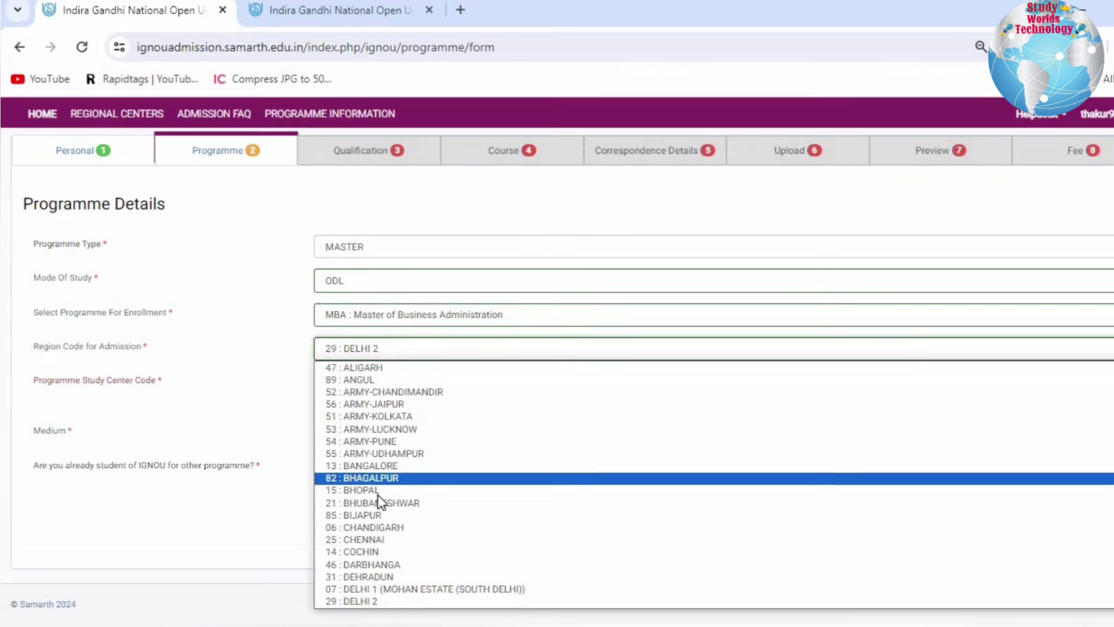
- Set region to 07 DELHI 1 and study centre to College of Vocational Studies (7103)
scroll(379, 495, "down", 9)
scroll(378, 495, "up", 10)
scroll(378, 495, "down", 7)
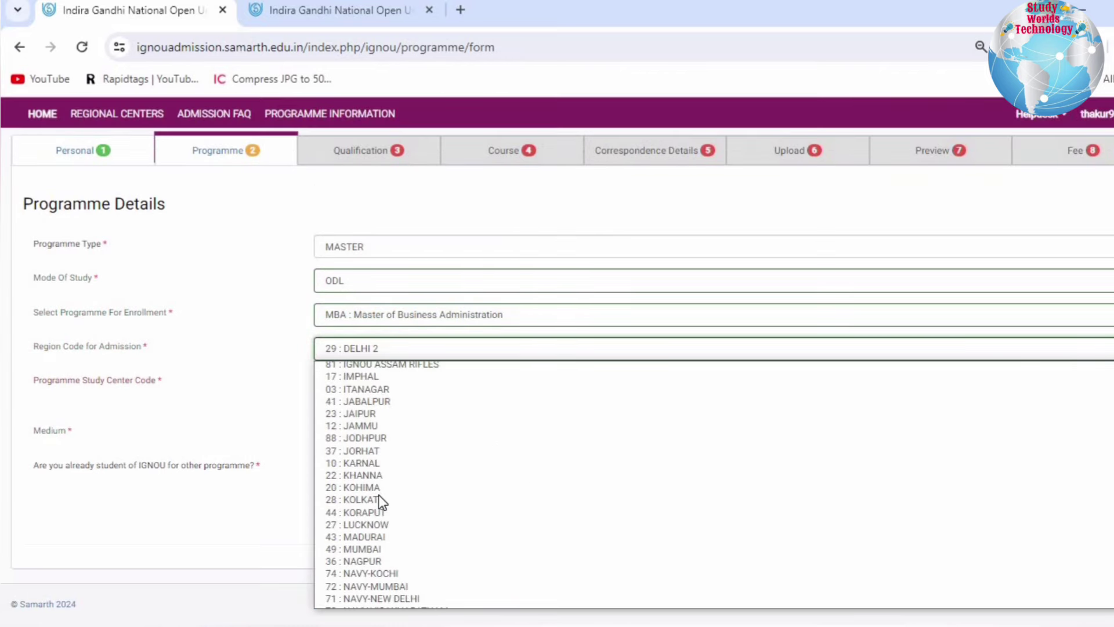
scroll(379, 494, "down", 1)
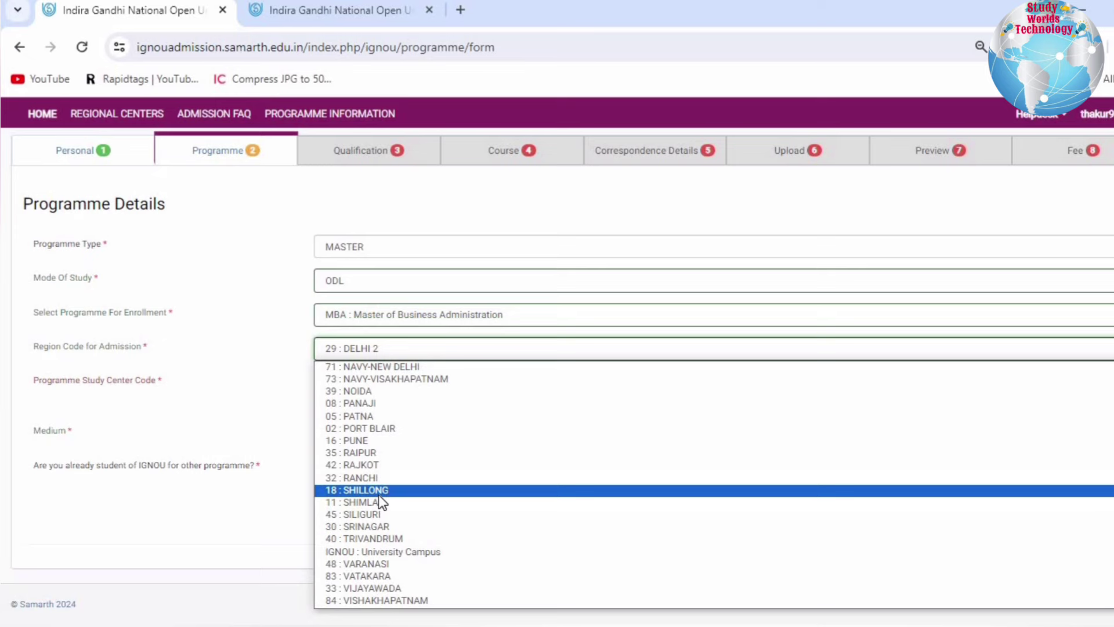
scroll(379, 495, "up", 13)
scroll(379, 495, "down", 5)
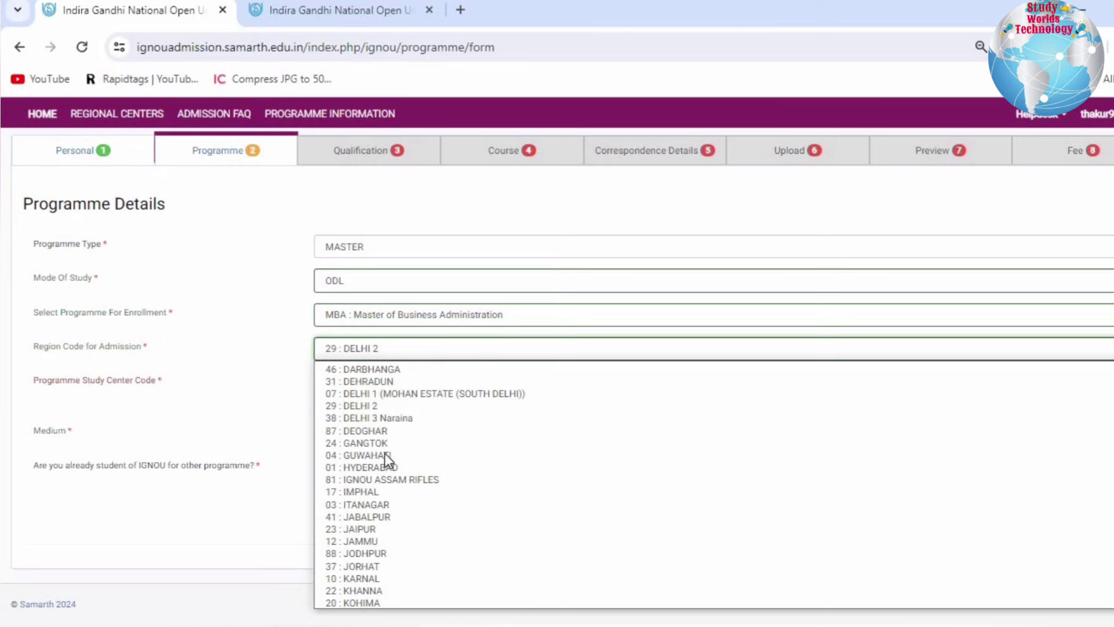
left_click(381, 395)
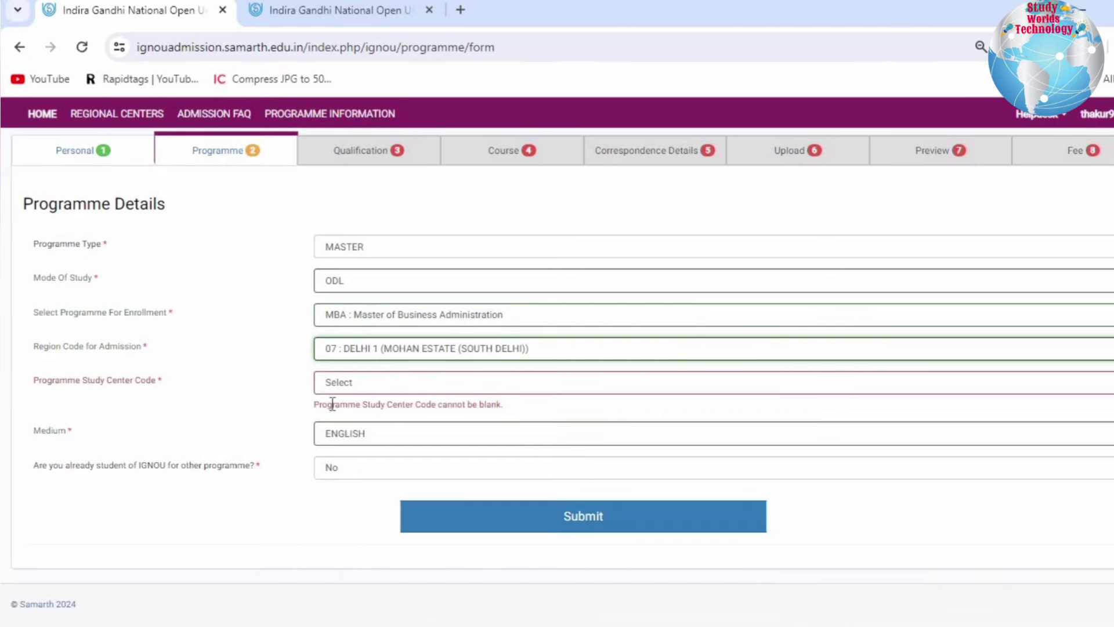
left_click_drag(68, 383, 366, 385)
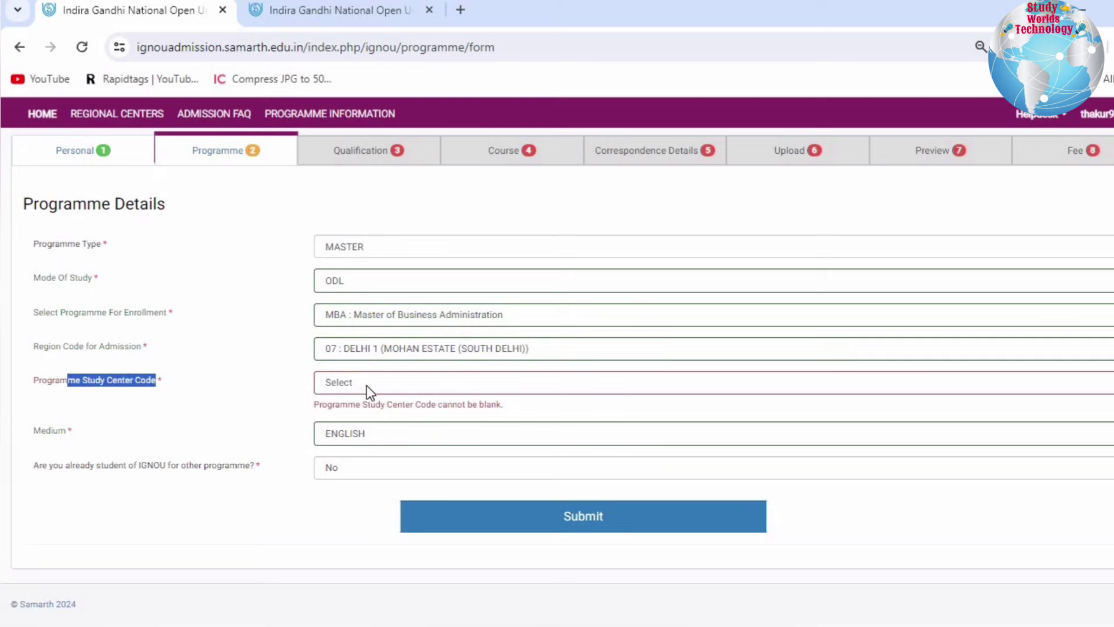
left_click(367, 385)
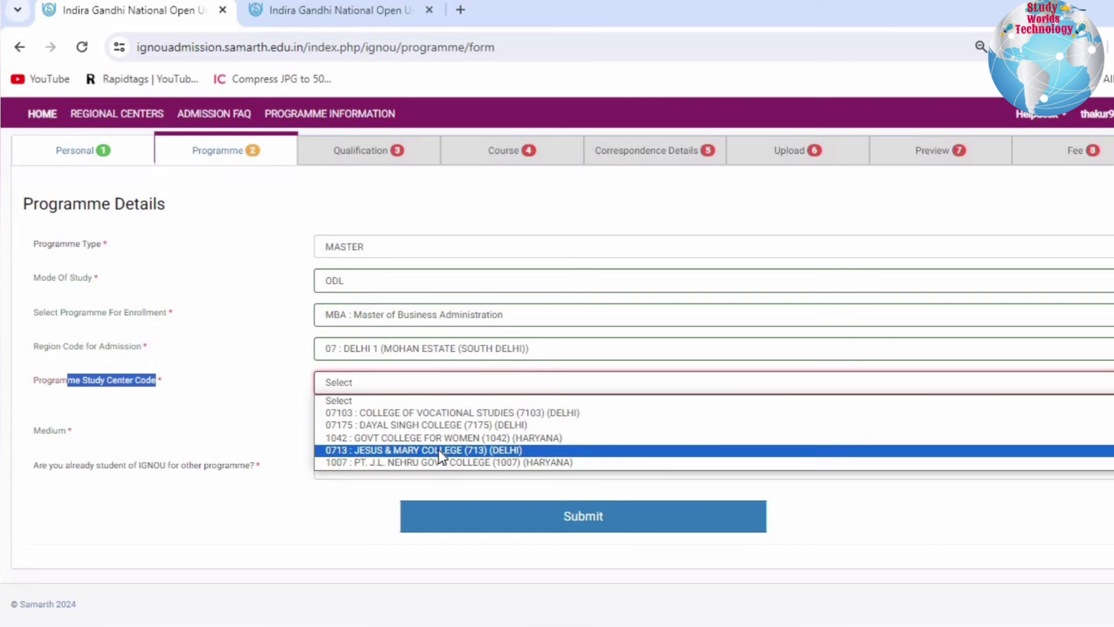
left_click(444, 411)
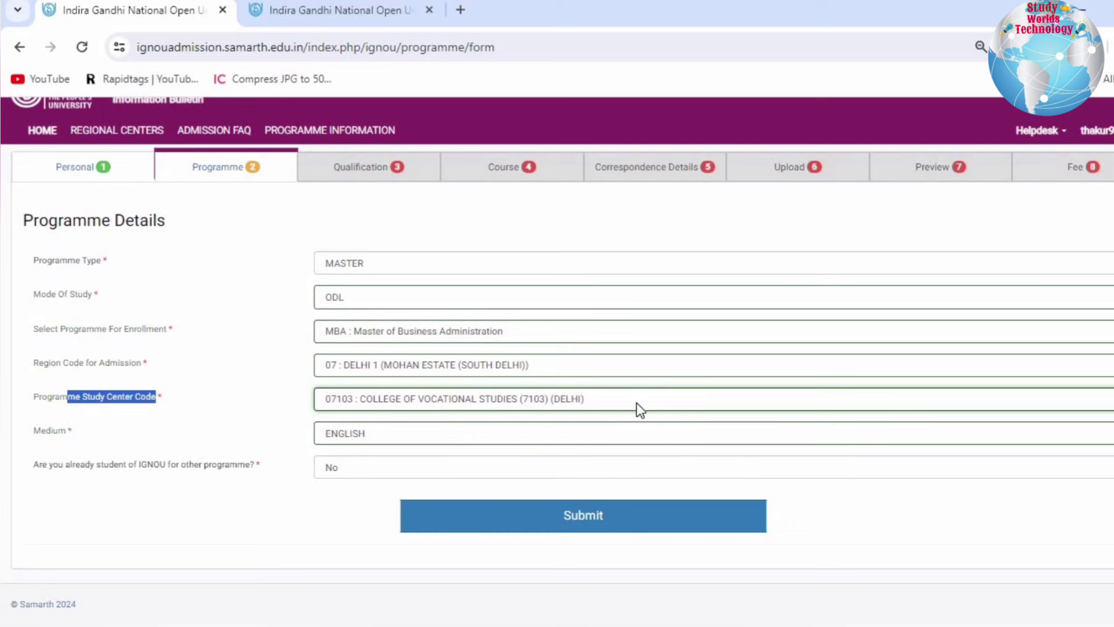
- Keep ENGLISH medium, answer No to existing IGNOU student, and submit programme details
left_click(361, 436)
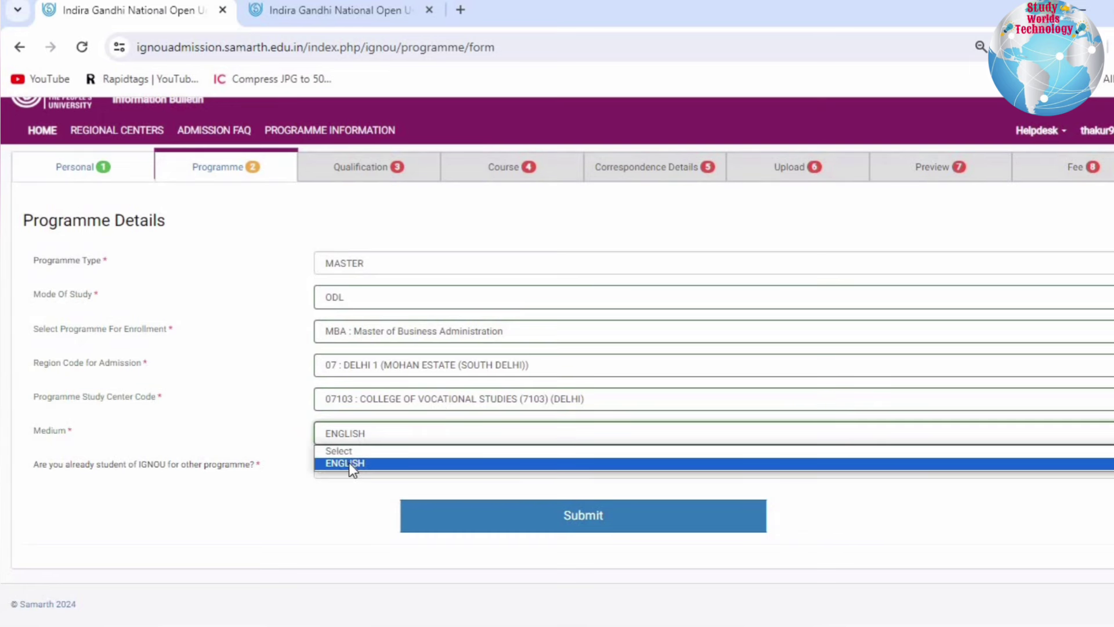
left_click(185, 470)
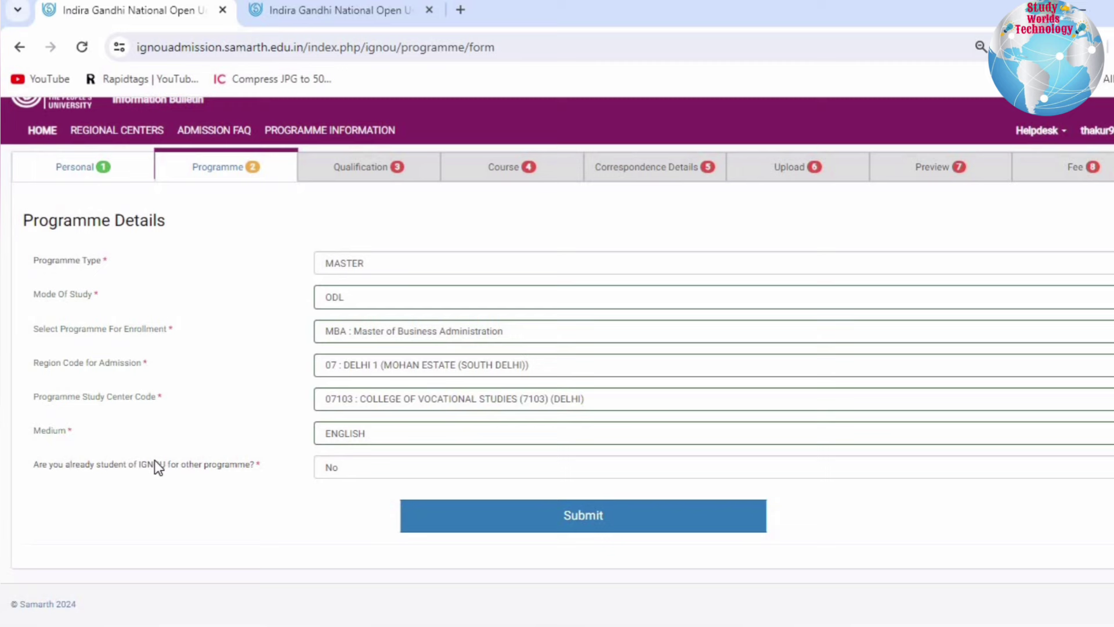
left_click(378, 461)
left_click(337, 500)
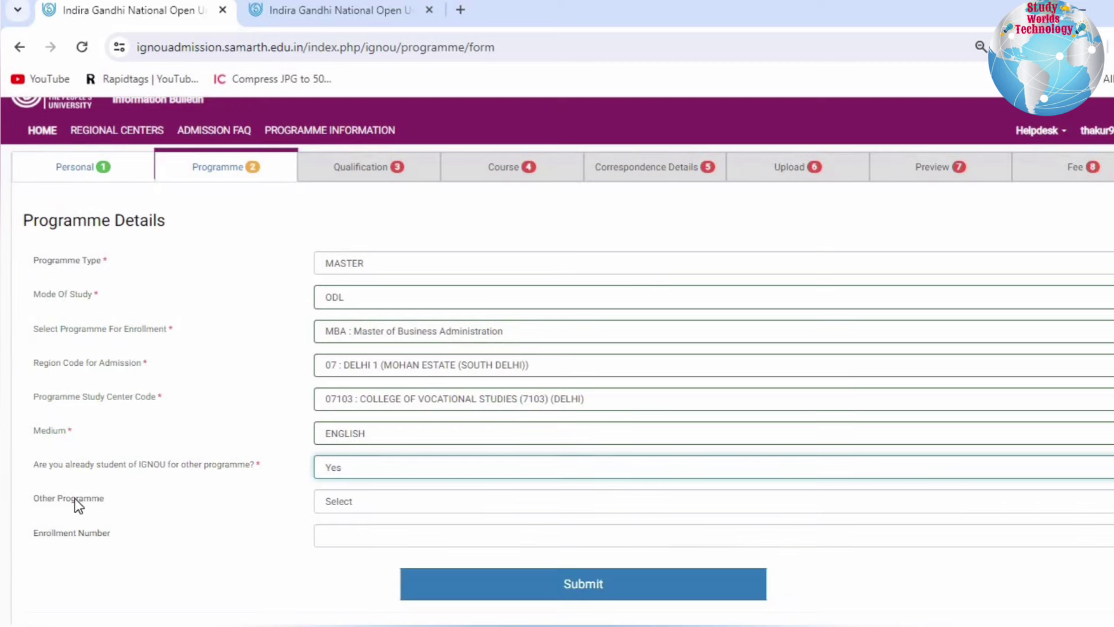
left_click(368, 462)
left_click(349, 509)
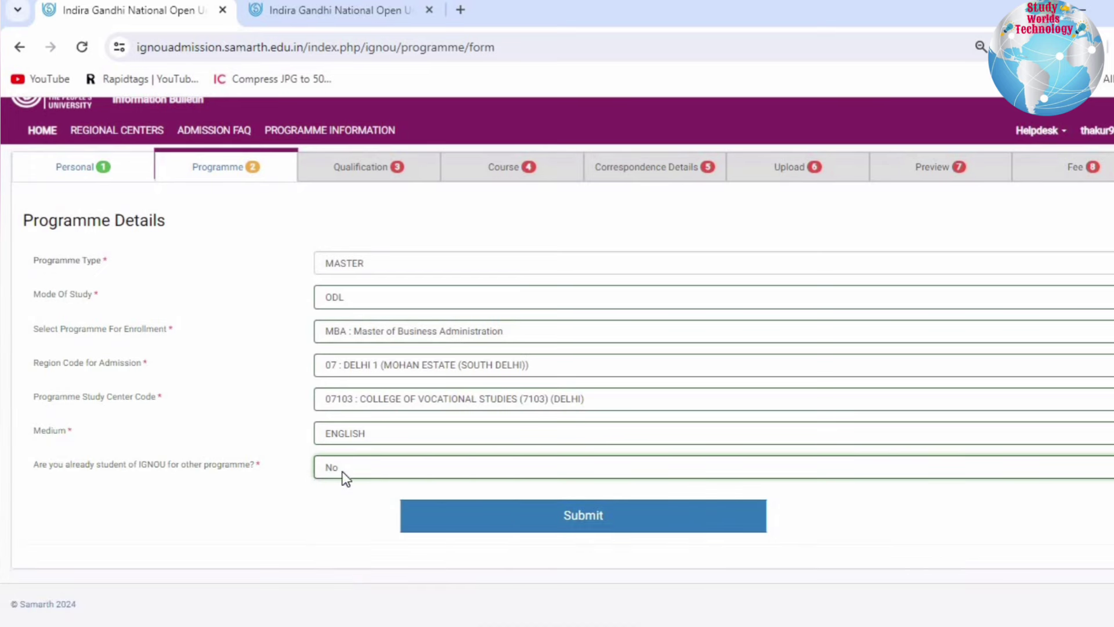
left_click(606, 515)
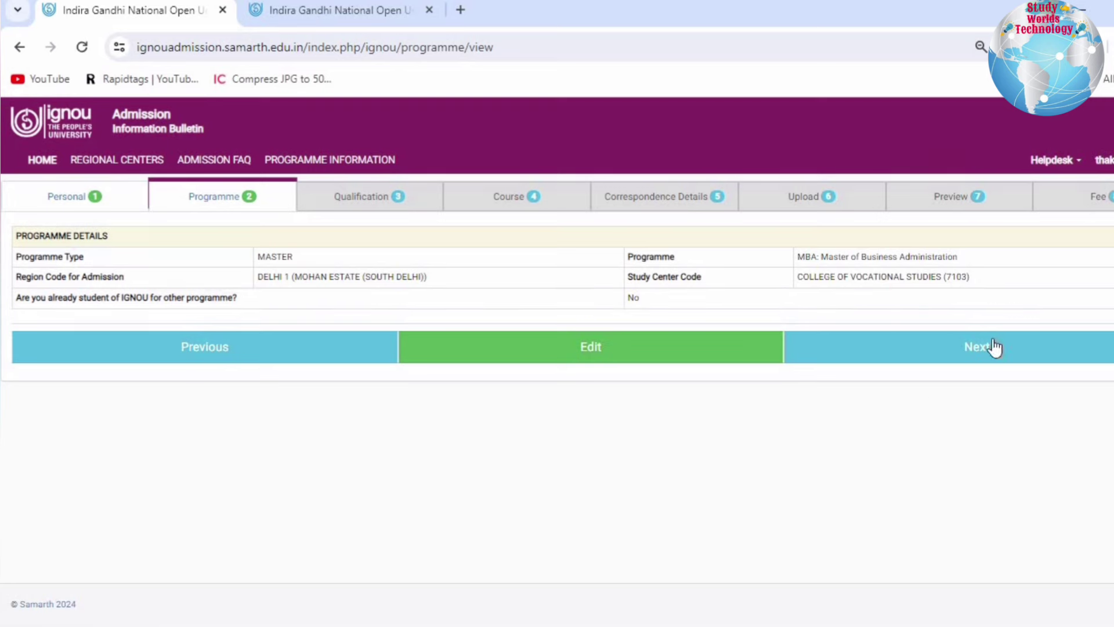
- On the Qualification step, choose GRADUATION OR EQUIVALENT with SCIENCE as main subject
left_click(901, 346)
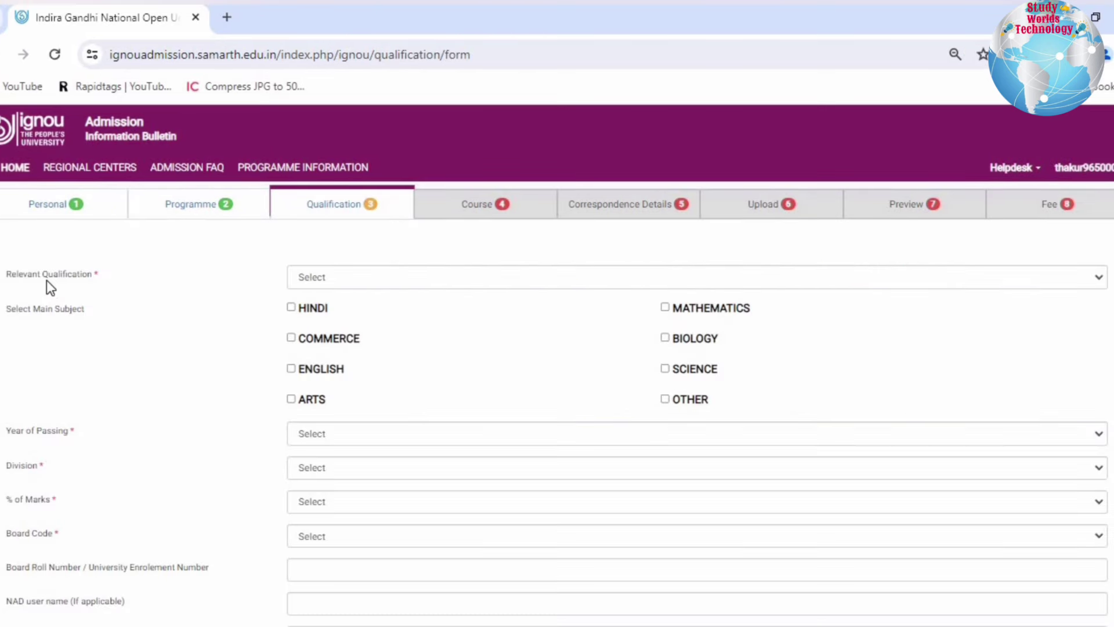
left_click_drag(43, 277, 138, 286)
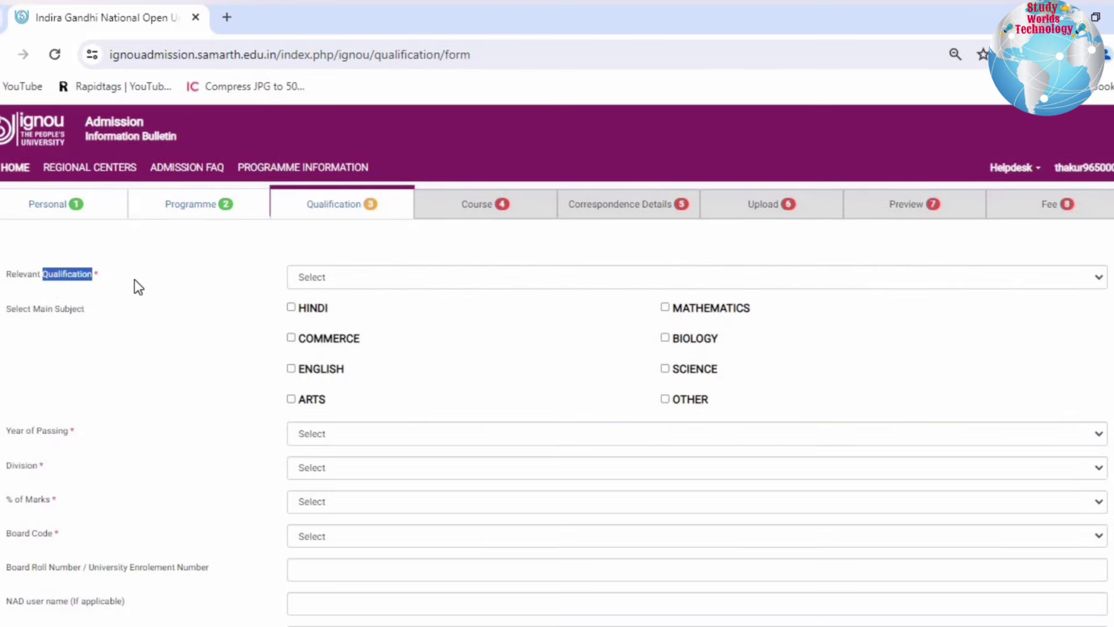
left_click(347, 278)
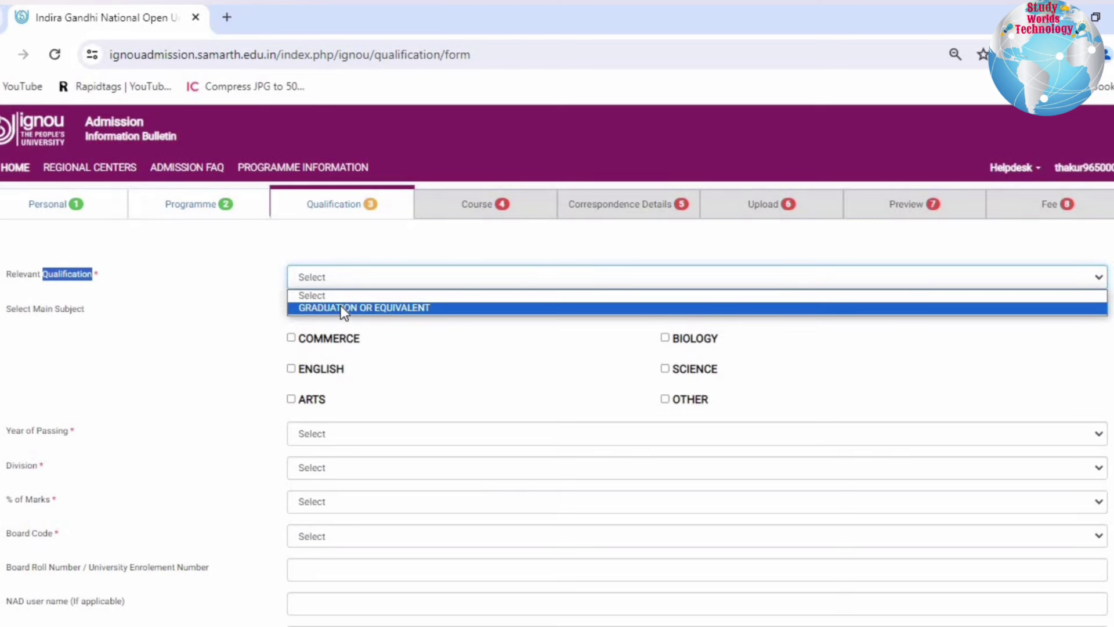
left_click(340, 306)
left_click_drag(10, 307, 255, 309)
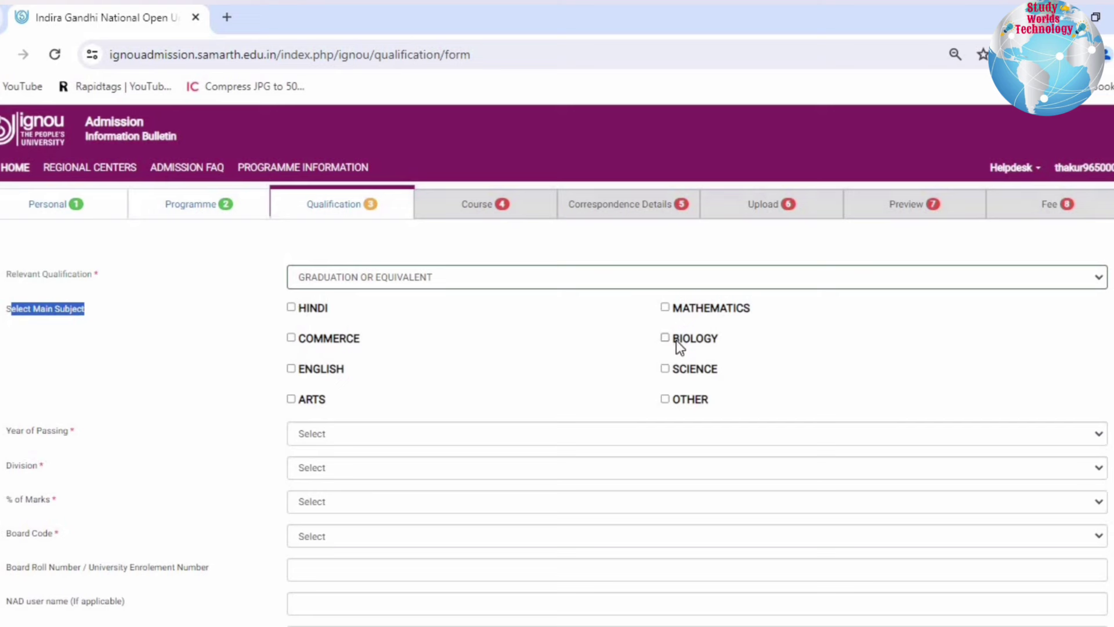
left_click(691, 371)
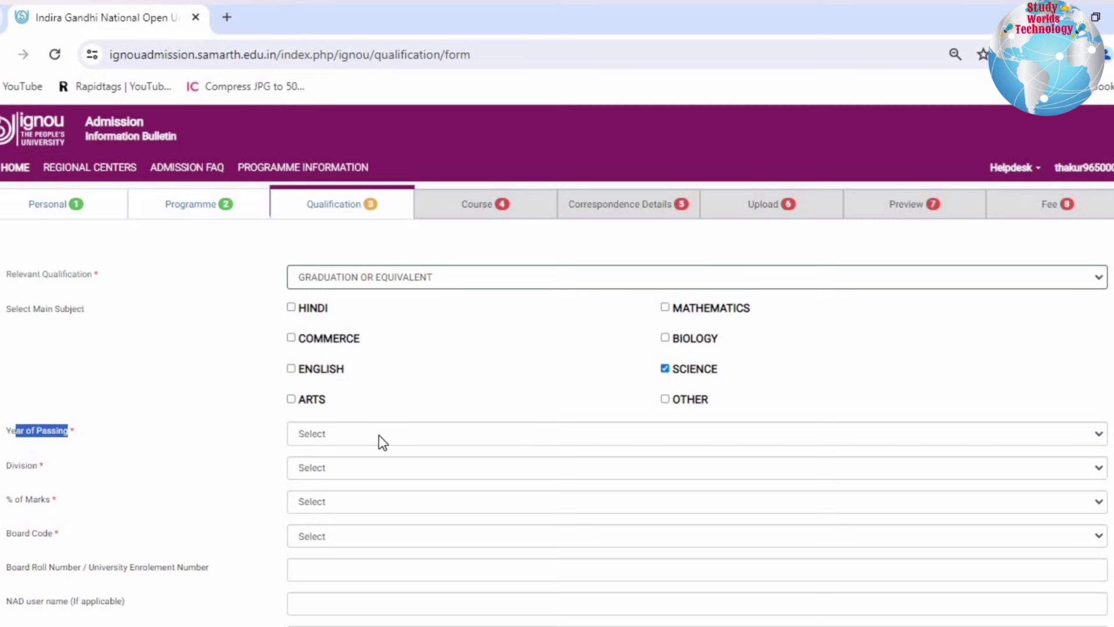
- Enter passing year 2024, First division and 69% marks
left_click(380, 436)
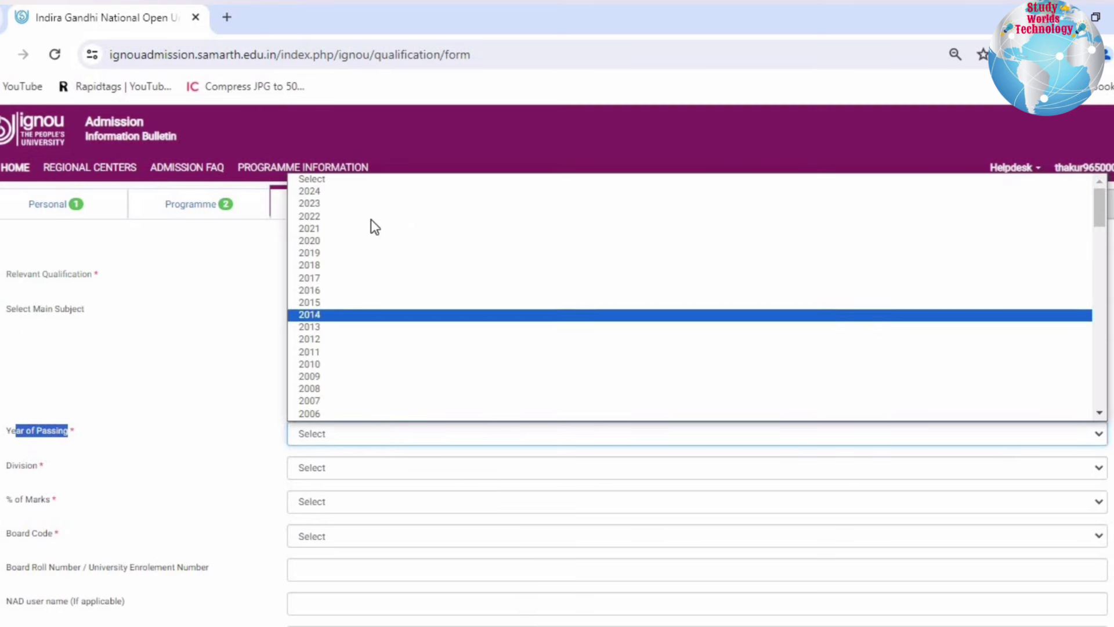
left_click(362, 192)
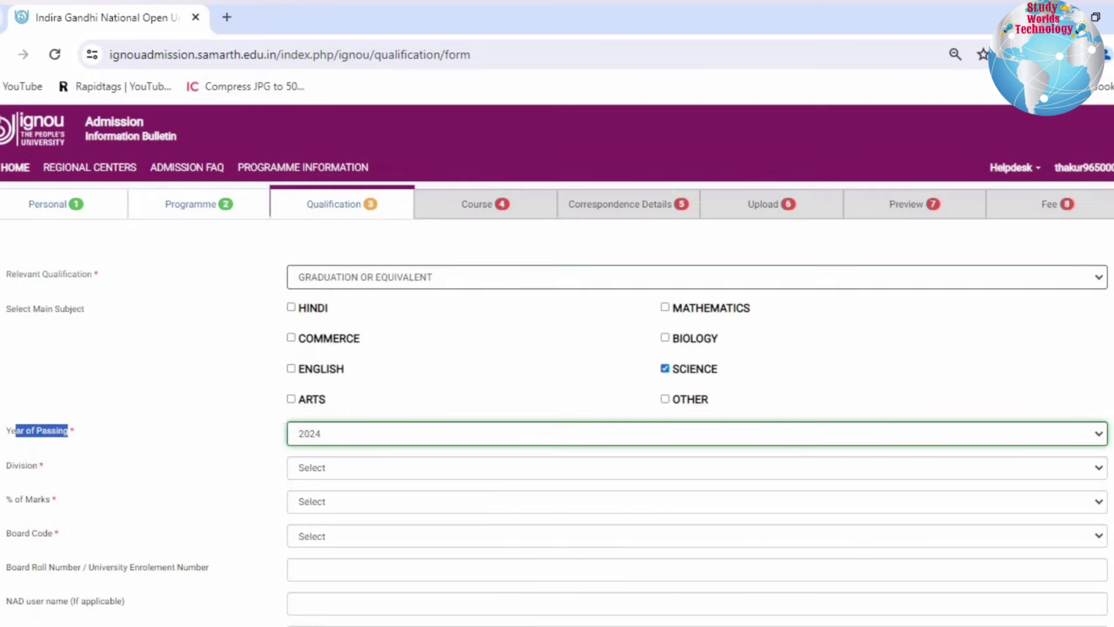
left_click_drag(3, 471, 104, 469)
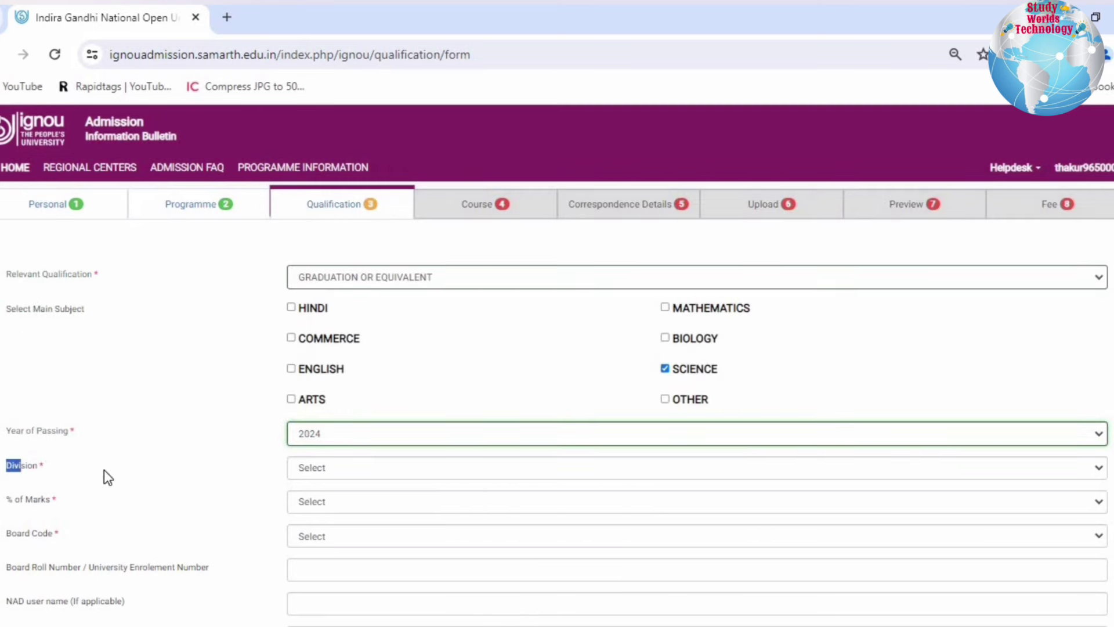
left_click(346, 472)
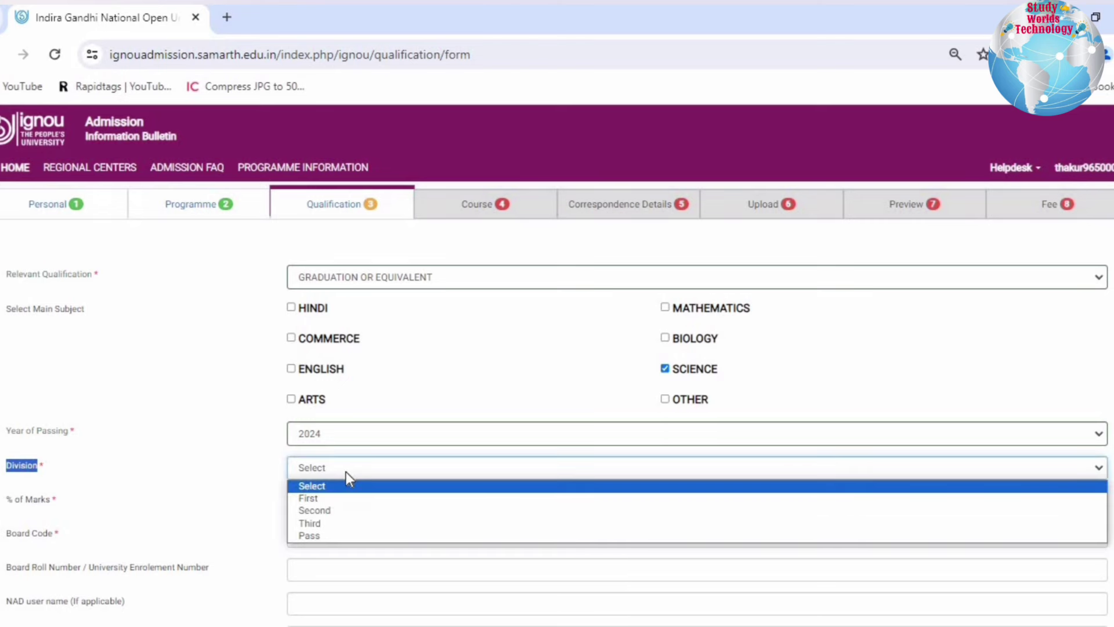
left_click(290, 500)
double_click(19, 499)
left_click_drag(93, 500, 333, 502)
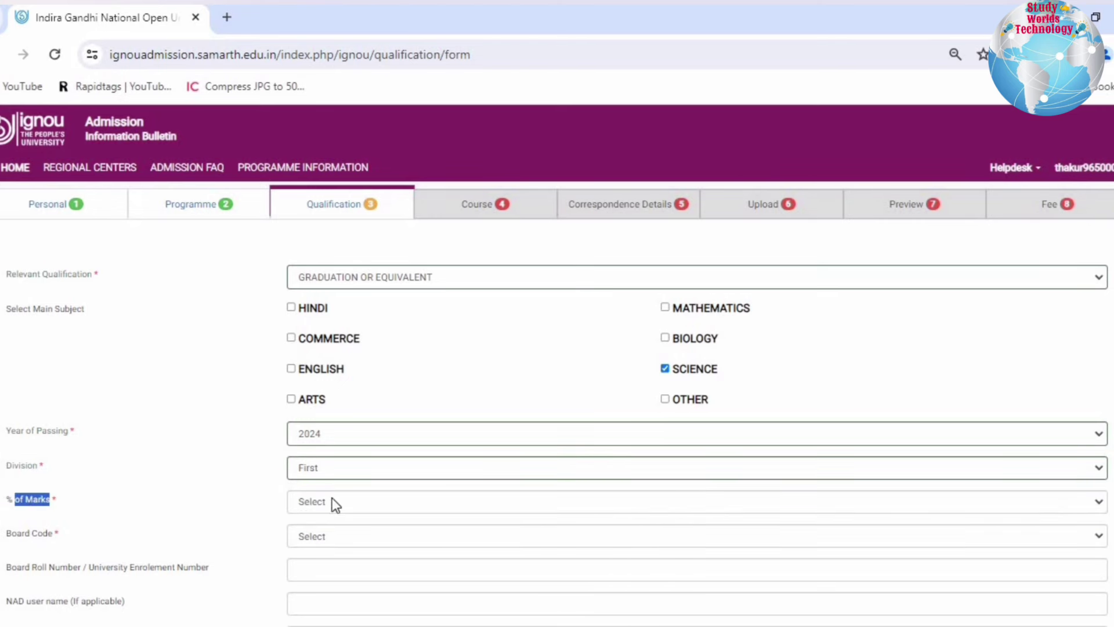
left_click(336, 499)
type("69")
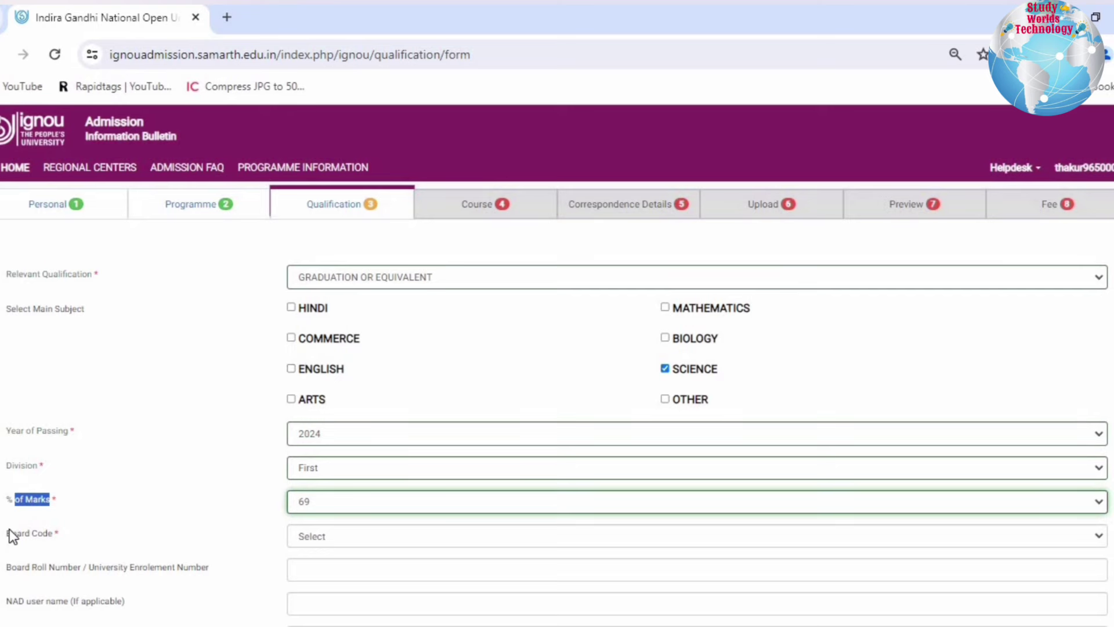
left_click_drag(11, 533, 298, 532)
- Set the board to 9999 NOT LISTED IN THIS LIST and enter ccs university as the other board
left_click(309, 530)
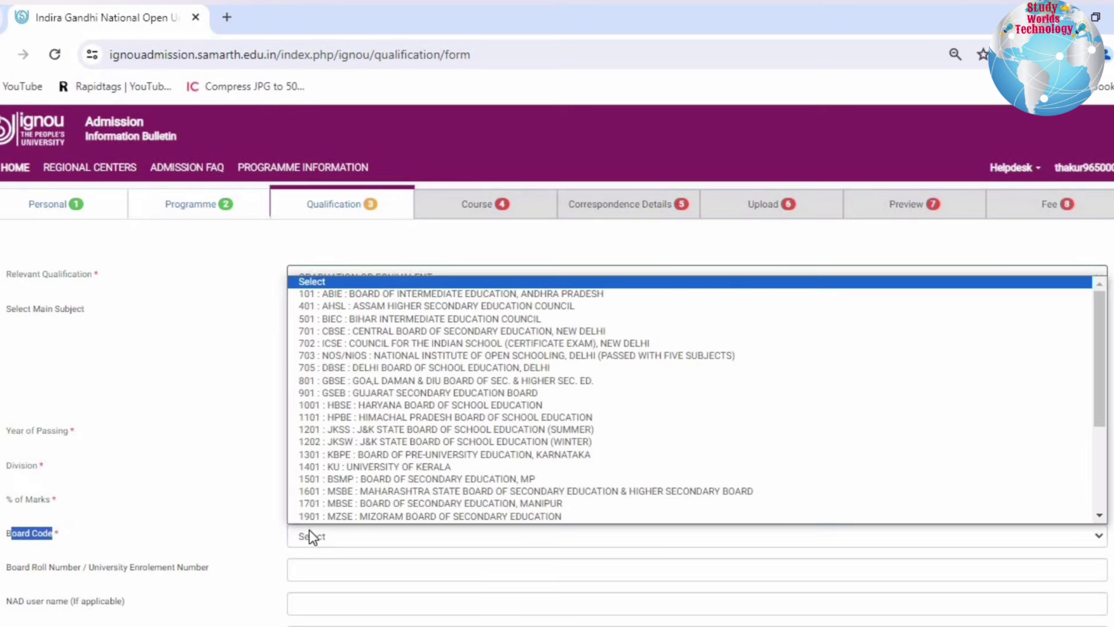
scroll(385, 351, "down", 1)
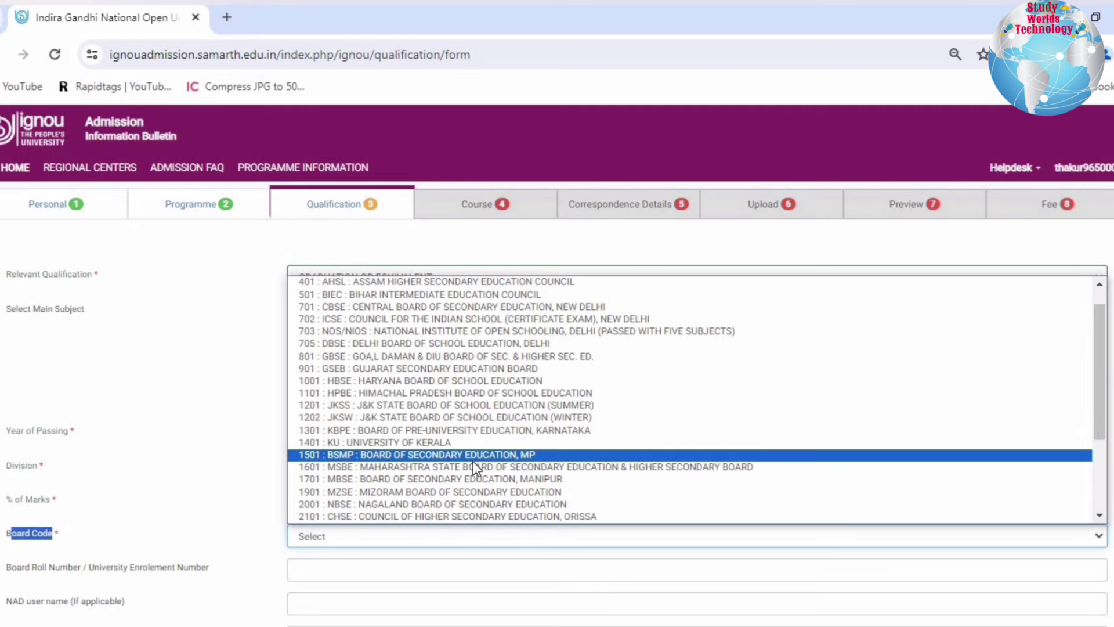
scroll(472, 460, "down", 3)
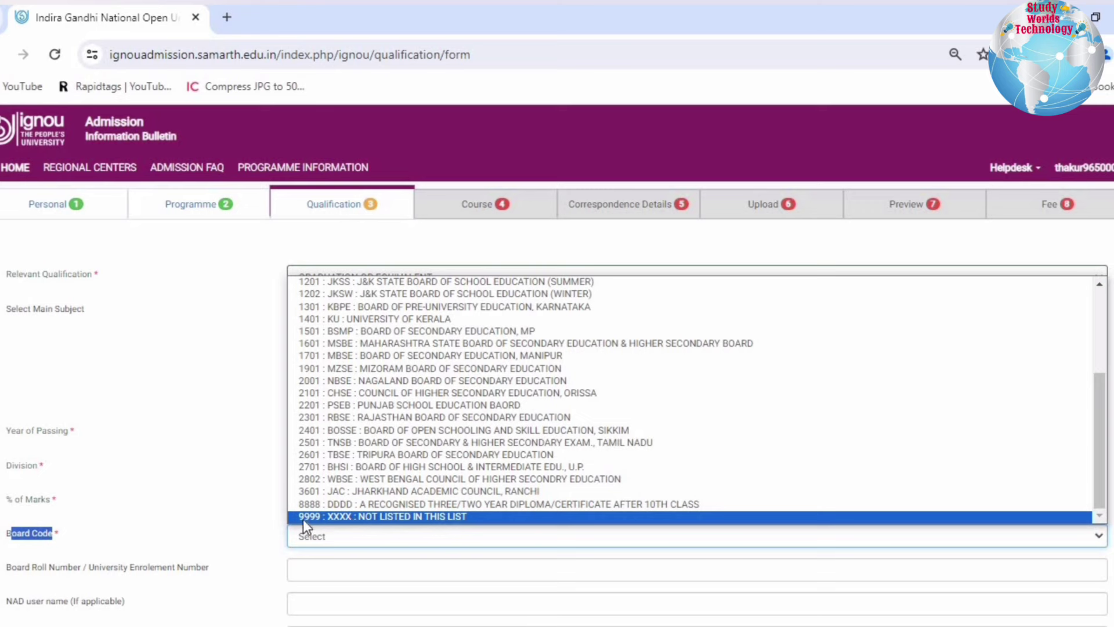
left_click(454, 519)
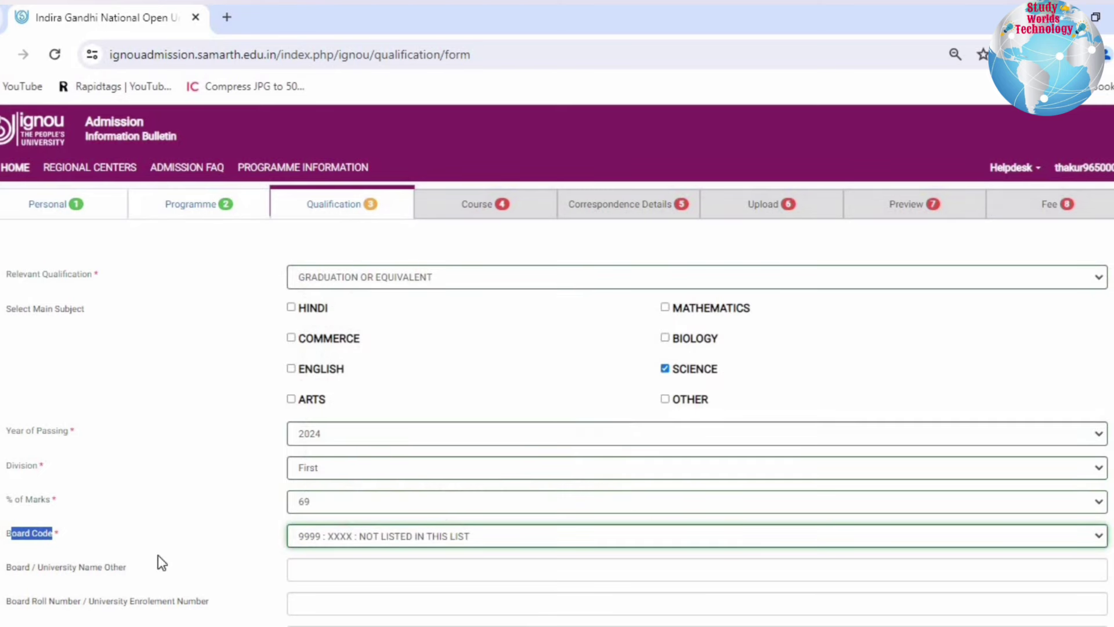
left_click_drag(12, 569, 320, 571)
scroll(393, 549, "down", 3)
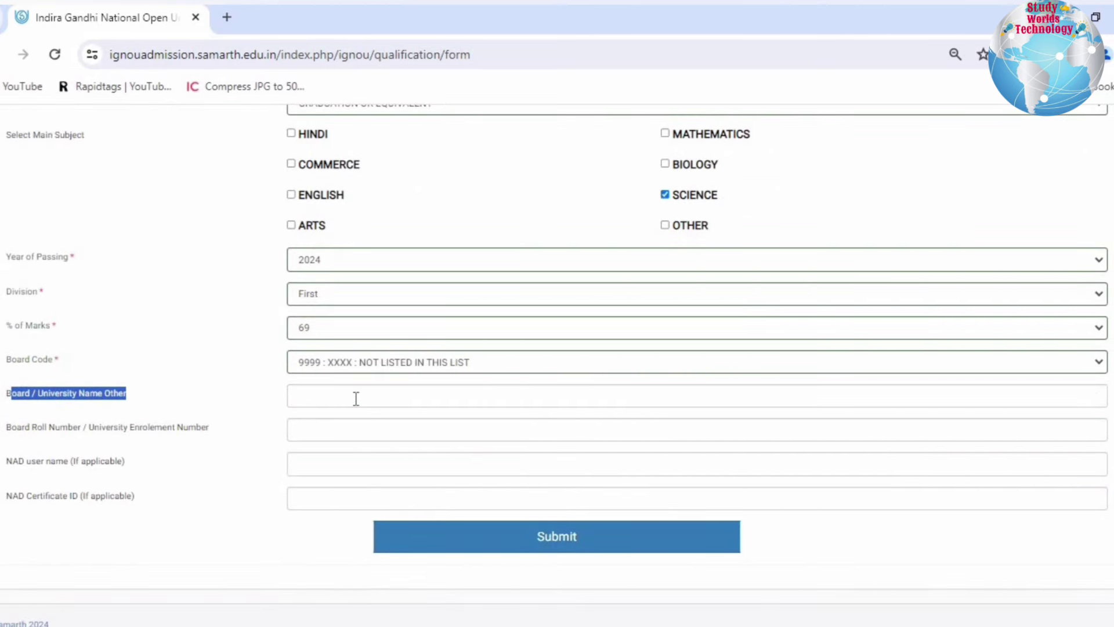
left_click(357, 398)
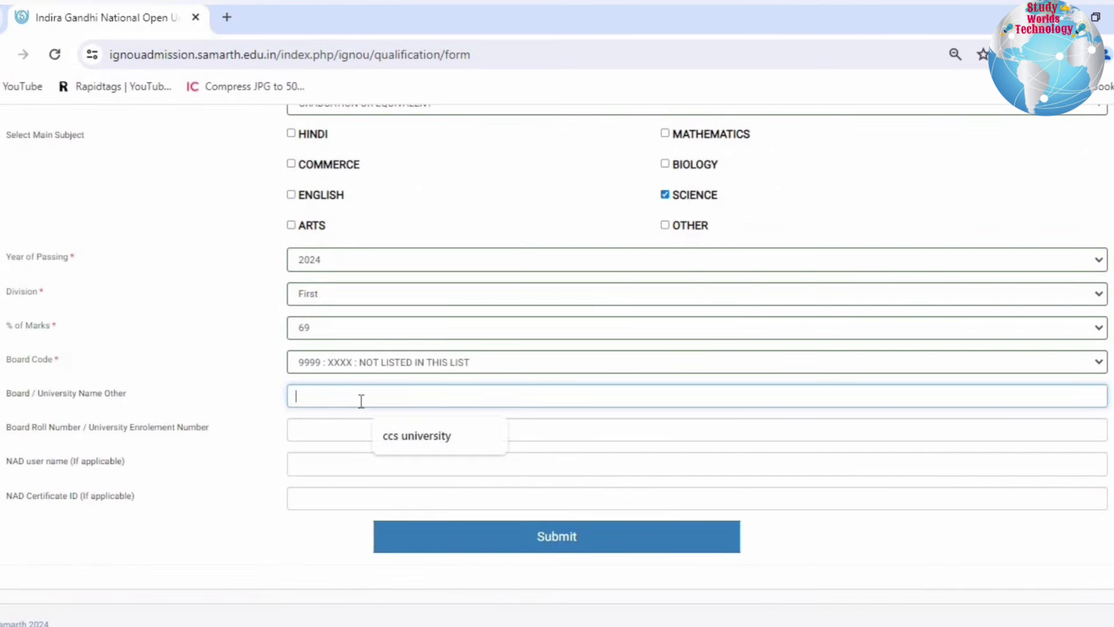
left_click(403, 435)
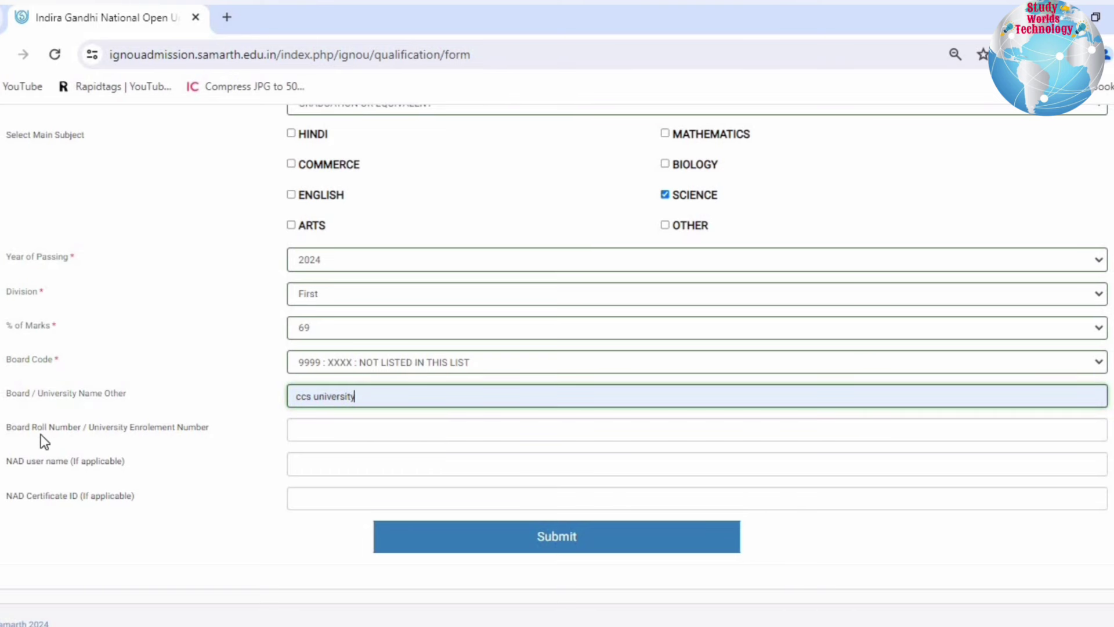
- Submit the graduation qualification details, then continue to MBA course selection
left_click_drag(41, 434, 161, 433)
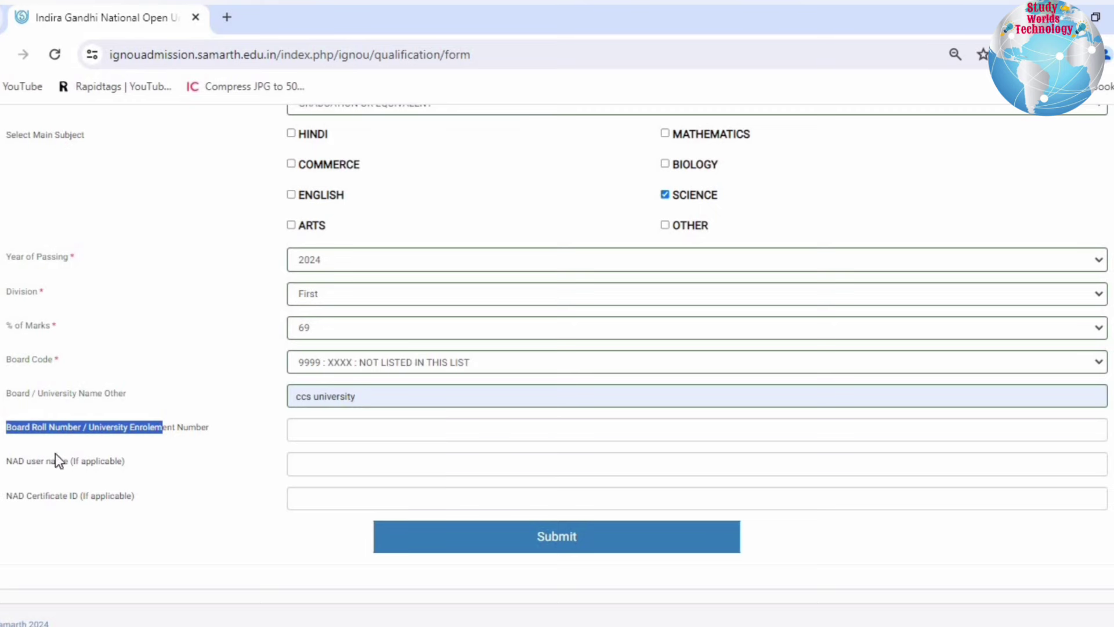
left_click_drag(18, 461, 41, 499)
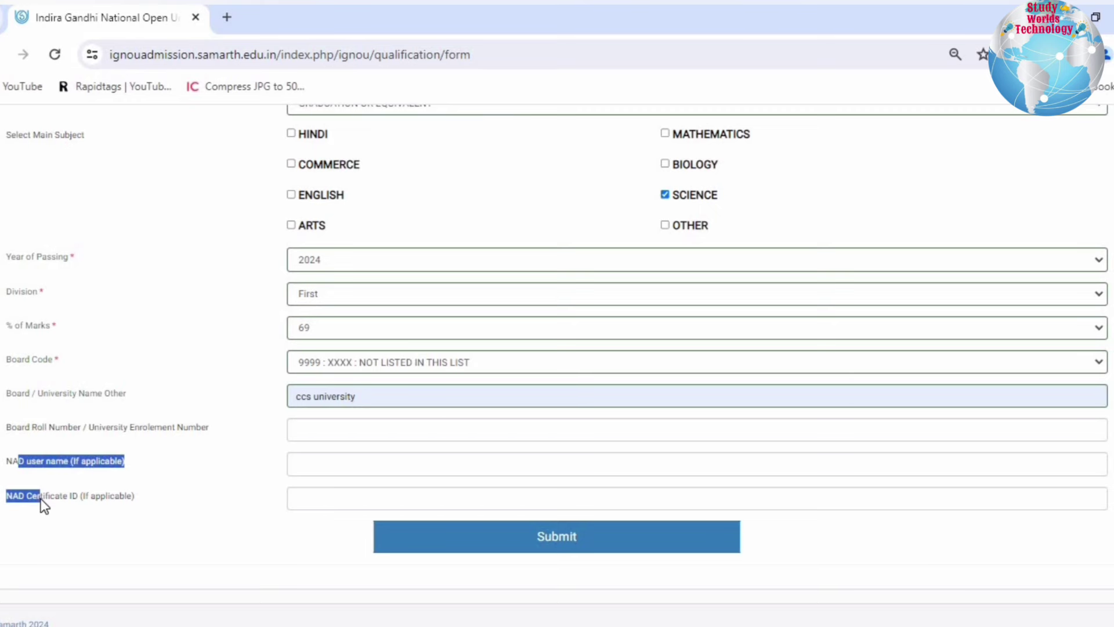
left_click(503, 537)
left_click_drag(302, 265, 804, 341)
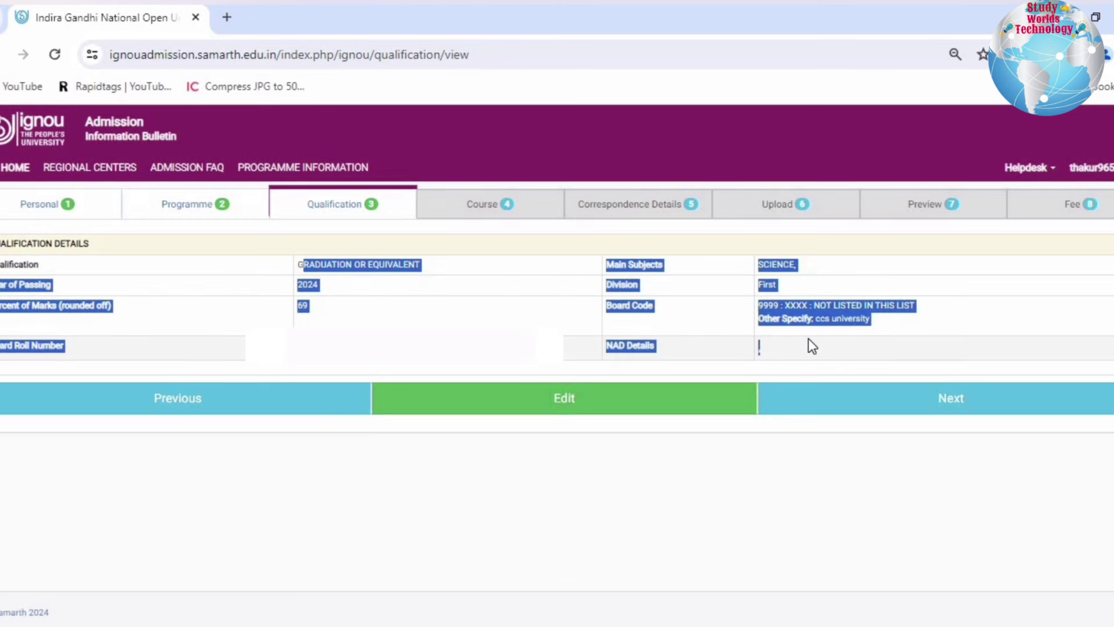
left_click(809, 339)
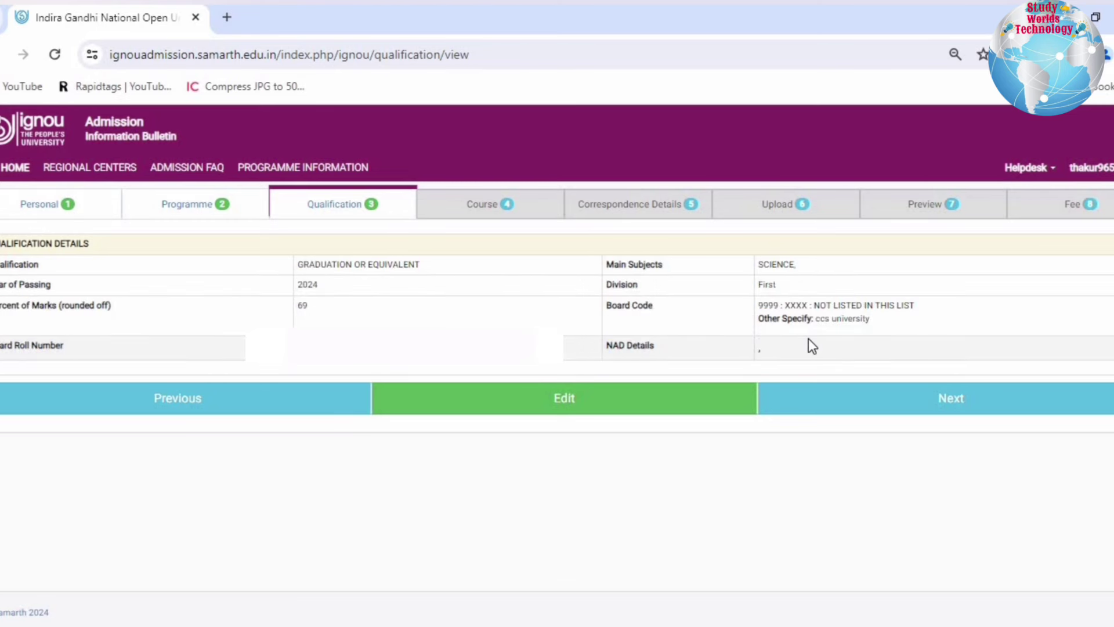
left_click(923, 410)
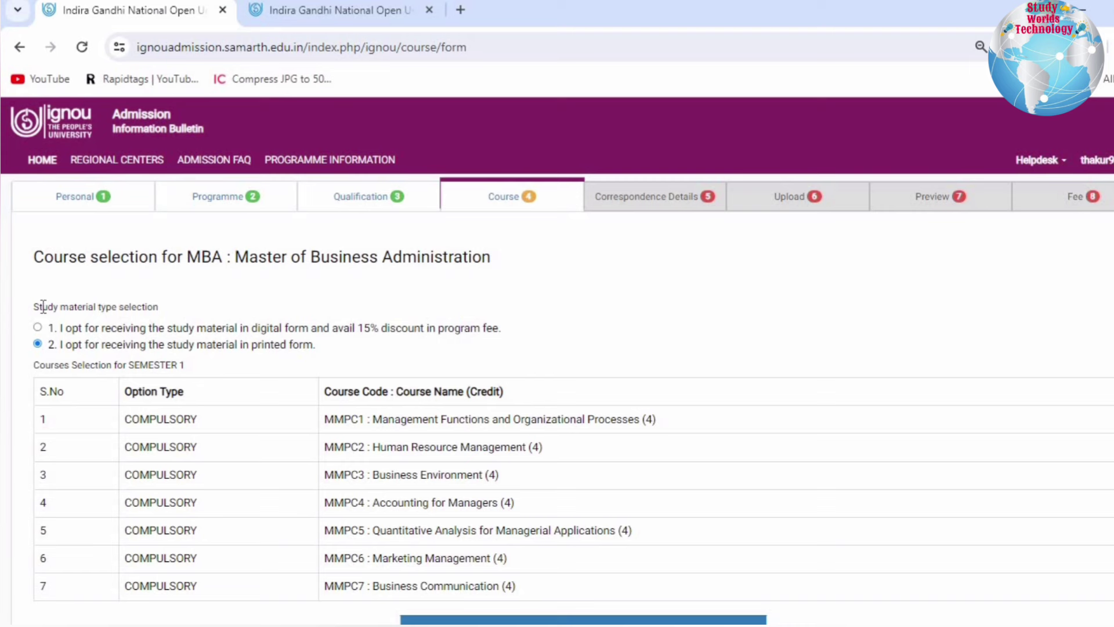
left_click_drag(42, 307, 165, 328)
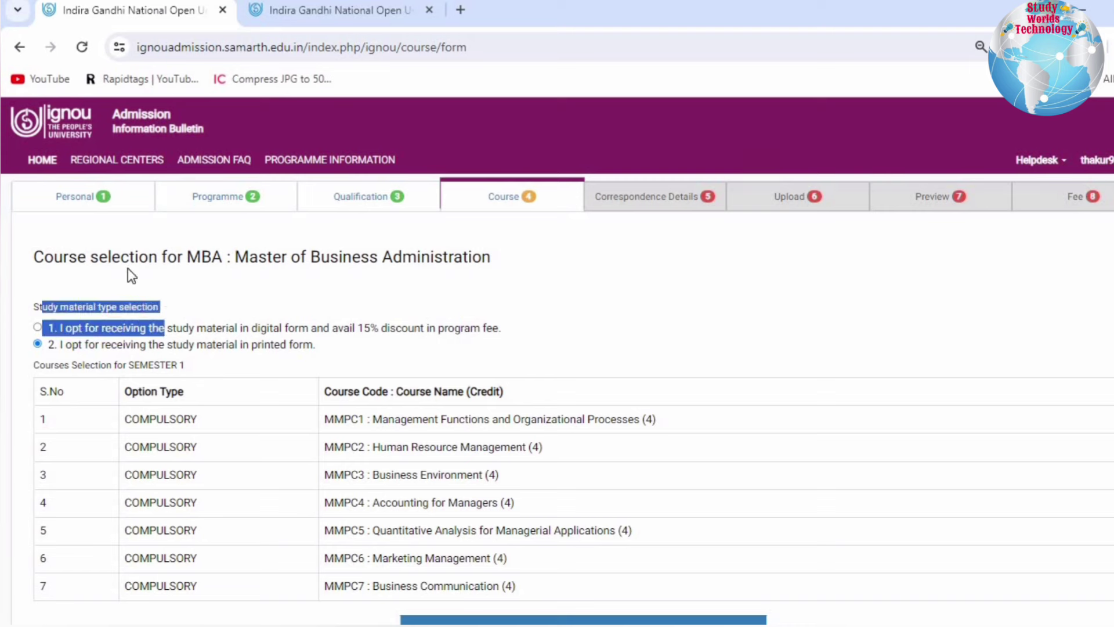
left_click_drag(53, 258, 506, 254)
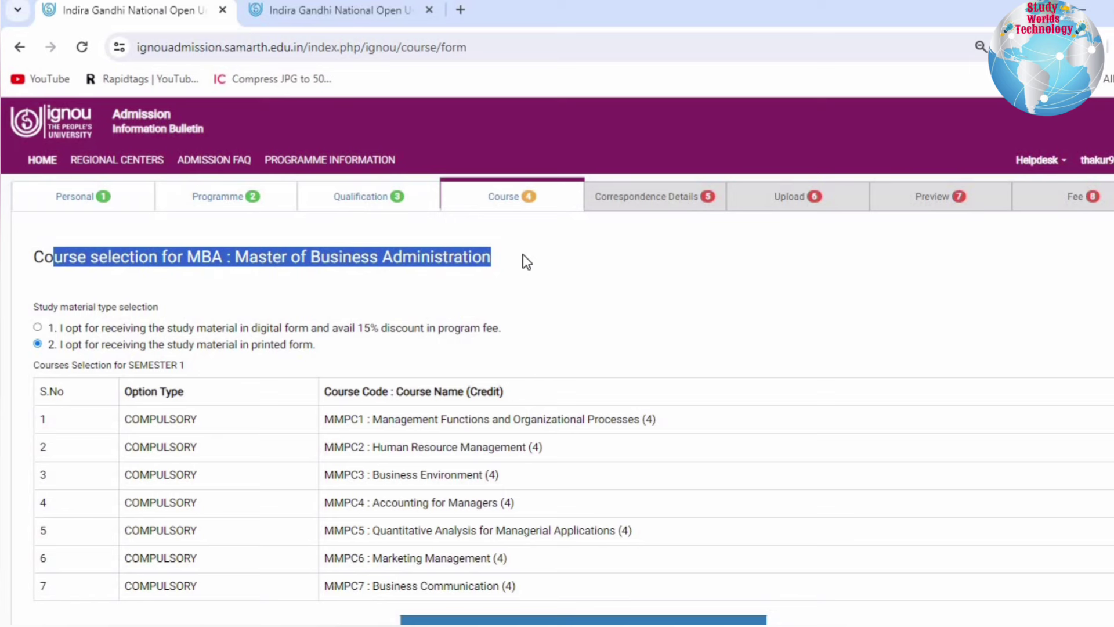
left_click(524, 256)
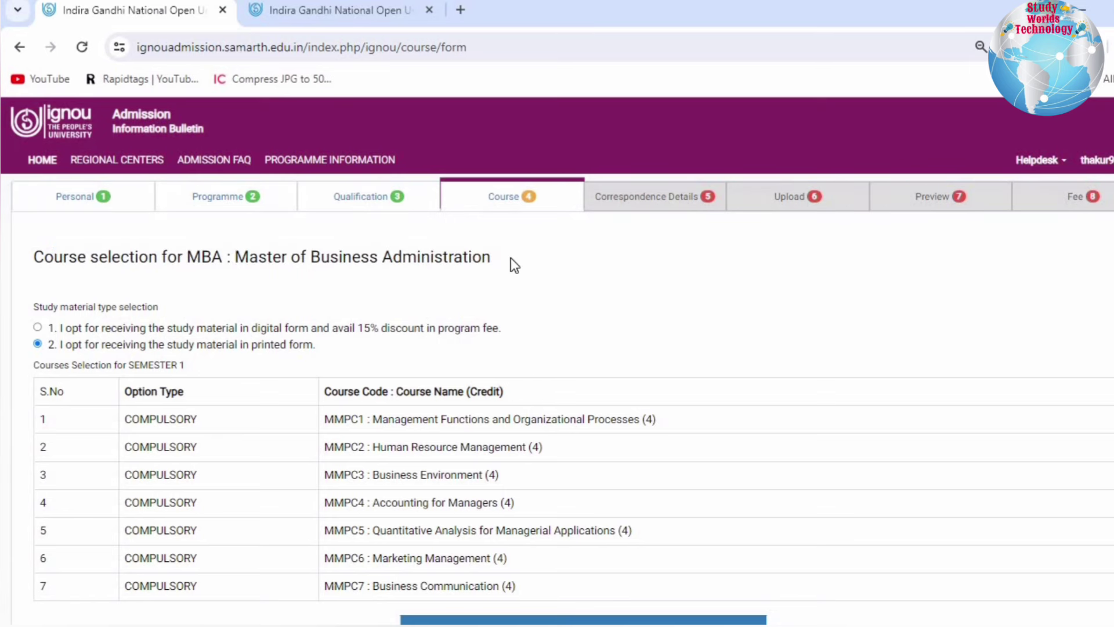
left_click_drag(48, 306, 319, 353)
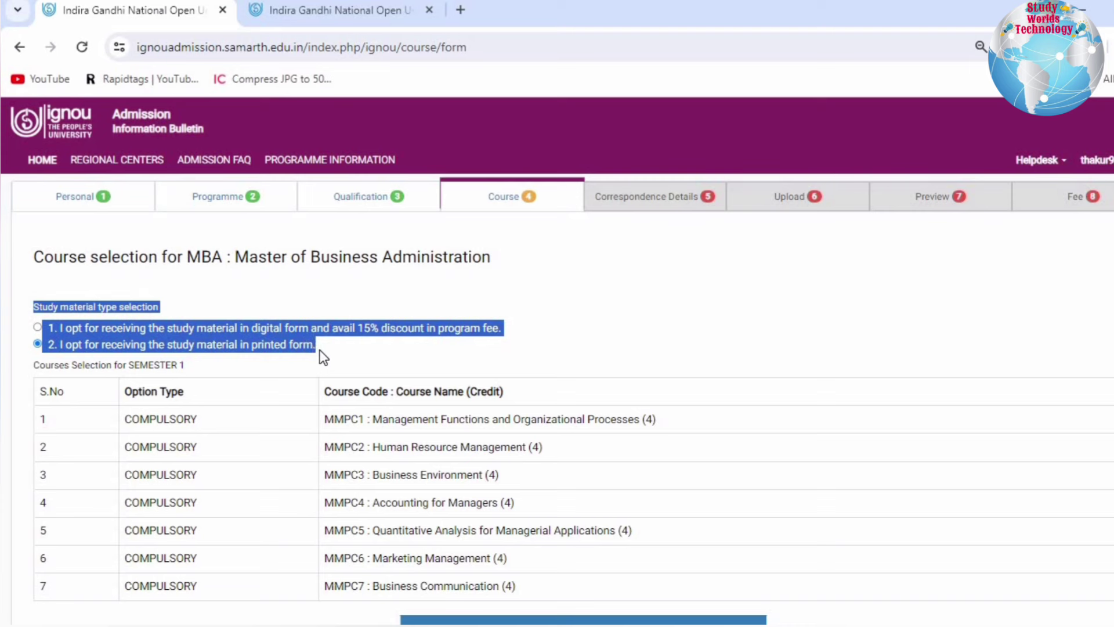
left_click(321, 356)
left_click_drag(63, 328, 518, 336)
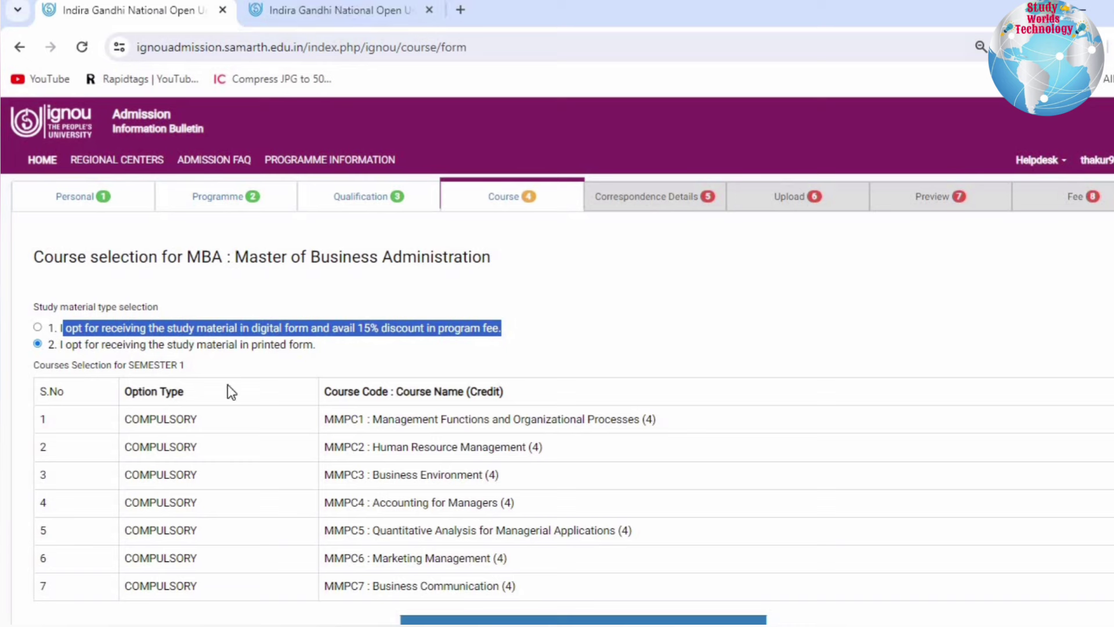
left_click(155, 351)
left_click_drag(132, 348, 245, 364)
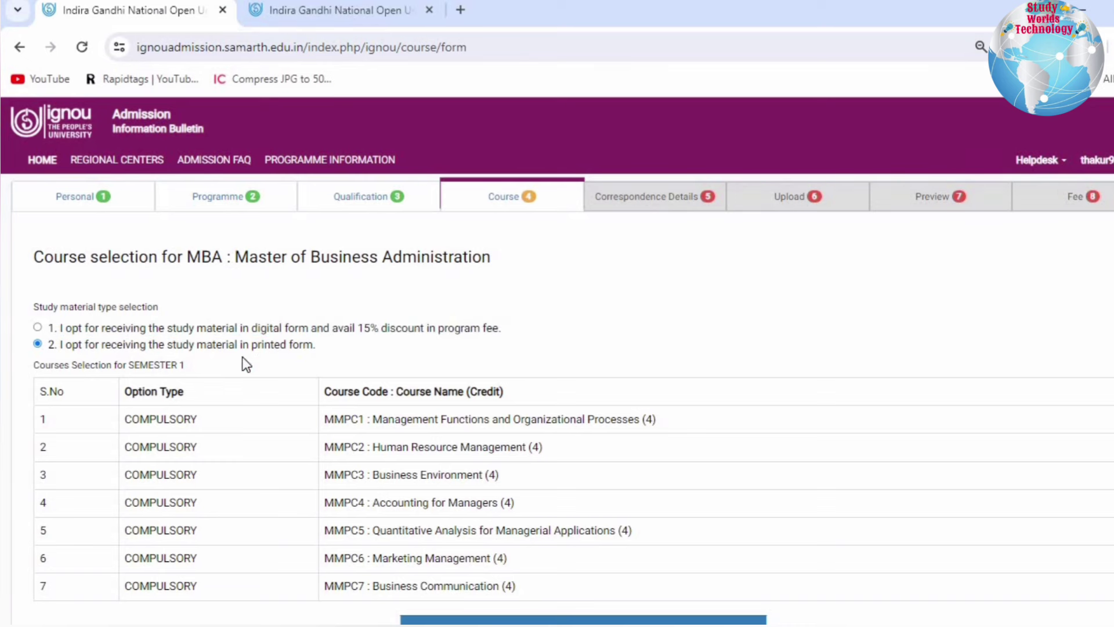
left_click(243, 356)
left_click_drag(39, 371, 146, 374)
left_click(145, 373)
- Submit the seven compulsory Semester 1 MBA courses (28 credits) and continue to correspondence details
scroll(372, 373, "down", 2)
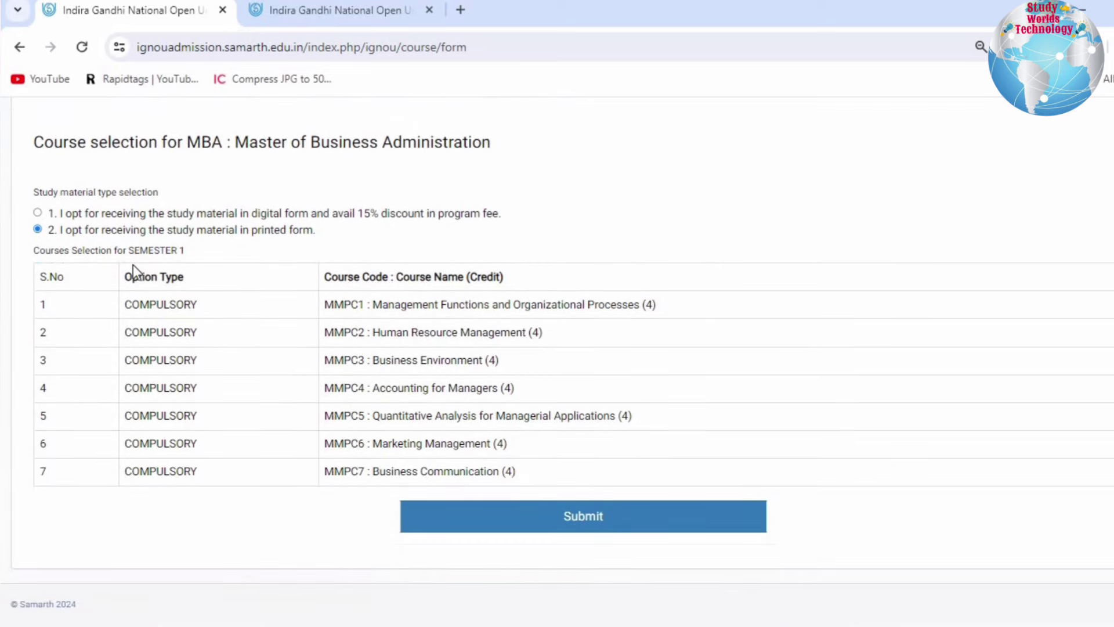
left_click_drag(131, 264, 511, 462)
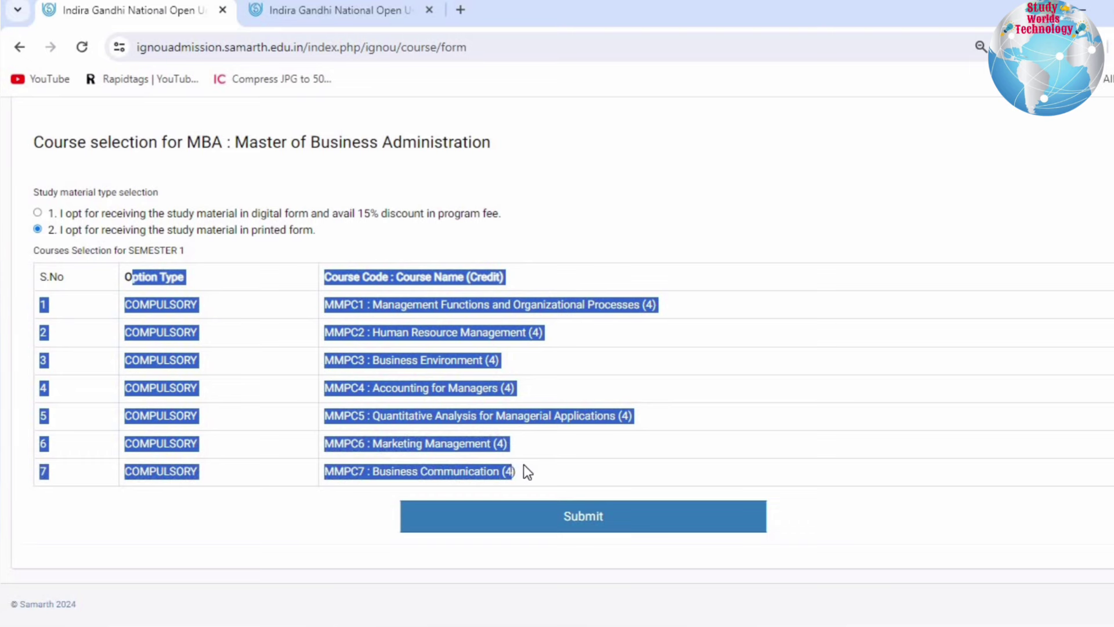
left_click(490, 461)
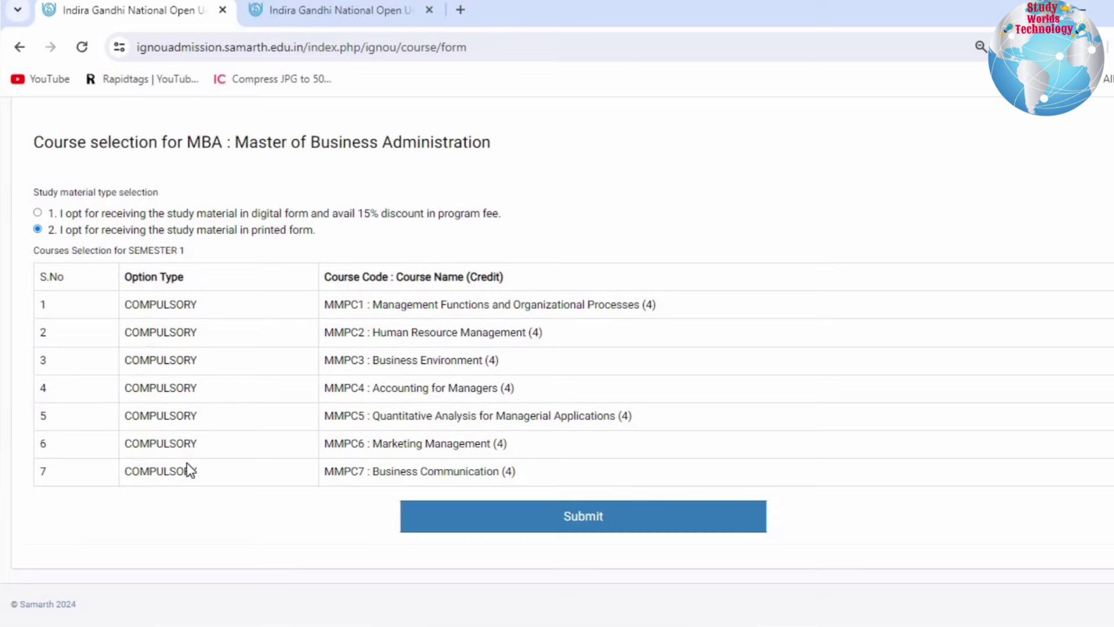
left_click_drag(131, 304, 520, 479)
left_click(603, 525)
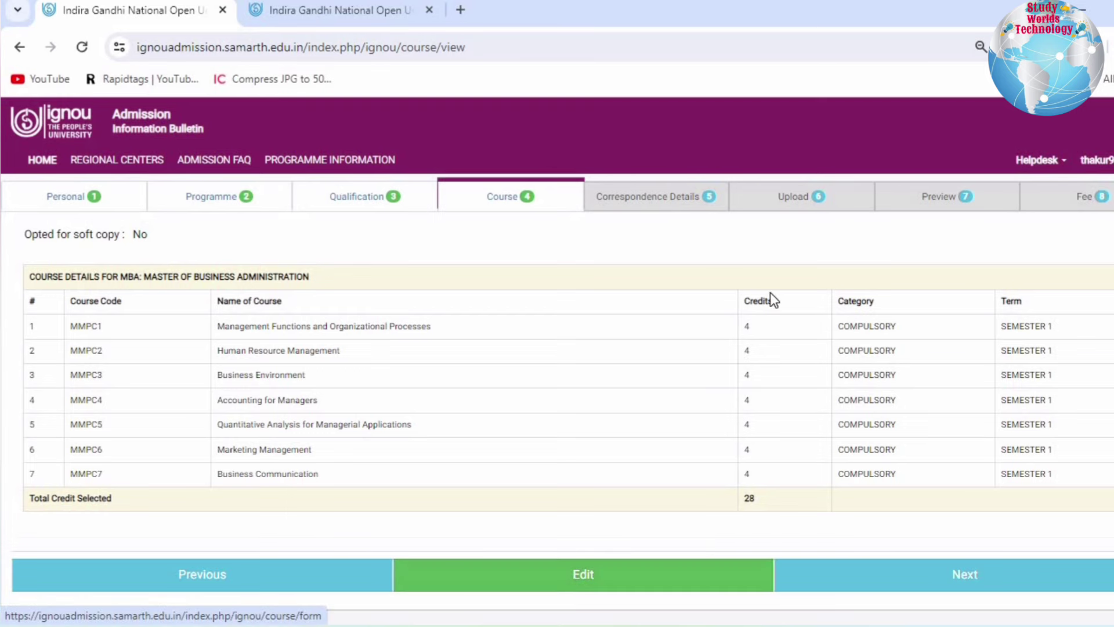
left_click(967, 578)
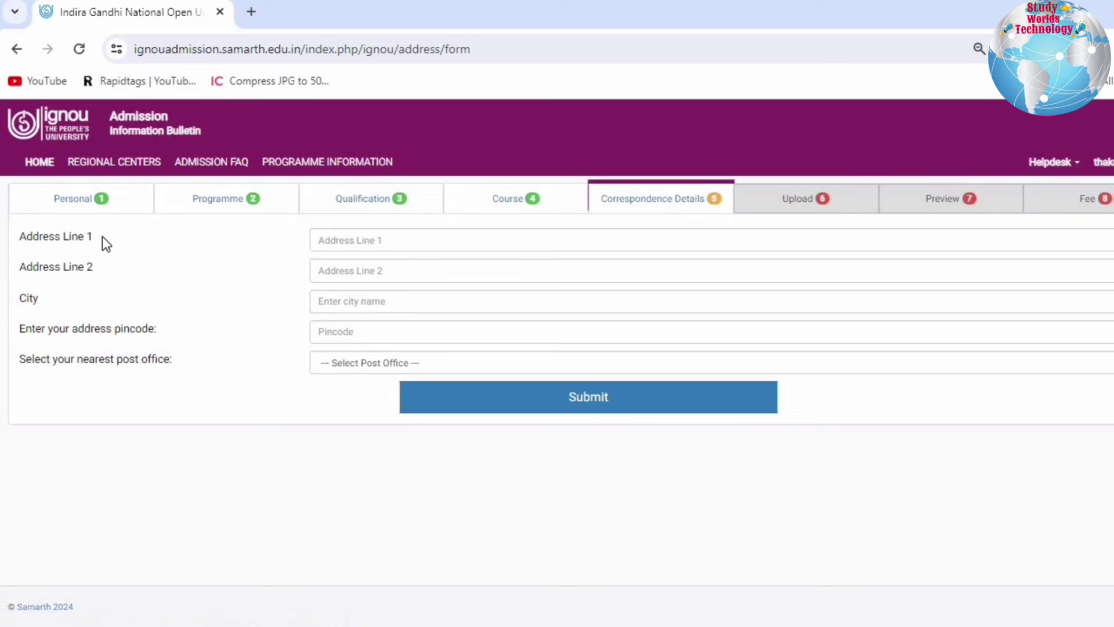
- Fill the correspondence pincode from the saved suggestion, pick the nearest post office, and save the address
left_click_drag(103, 236, 33, 236)
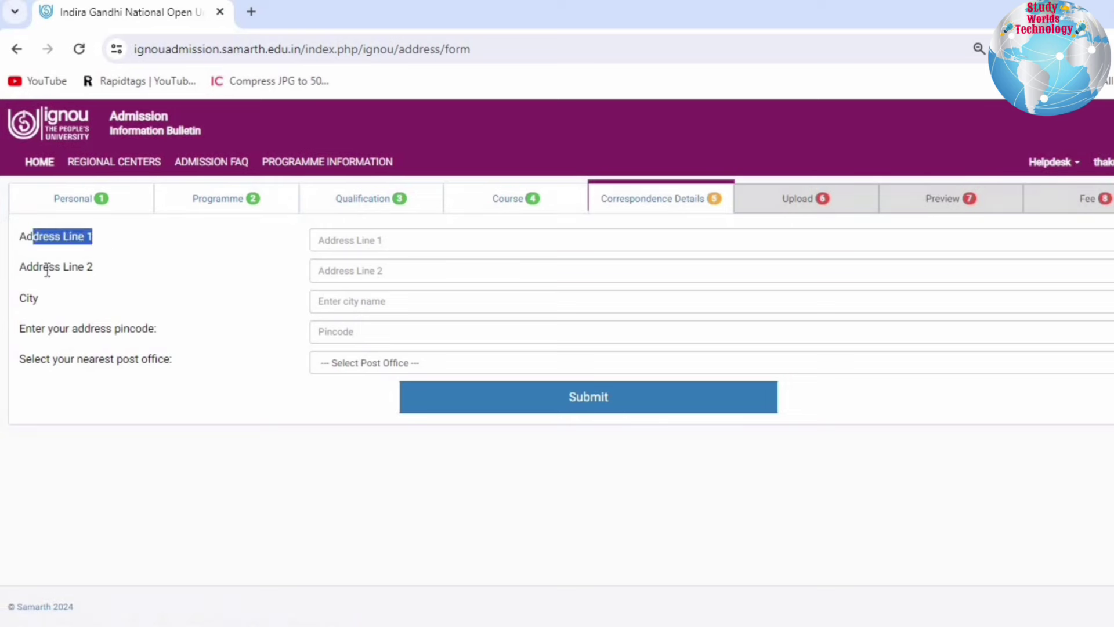
left_click_drag(42, 266, 103, 294)
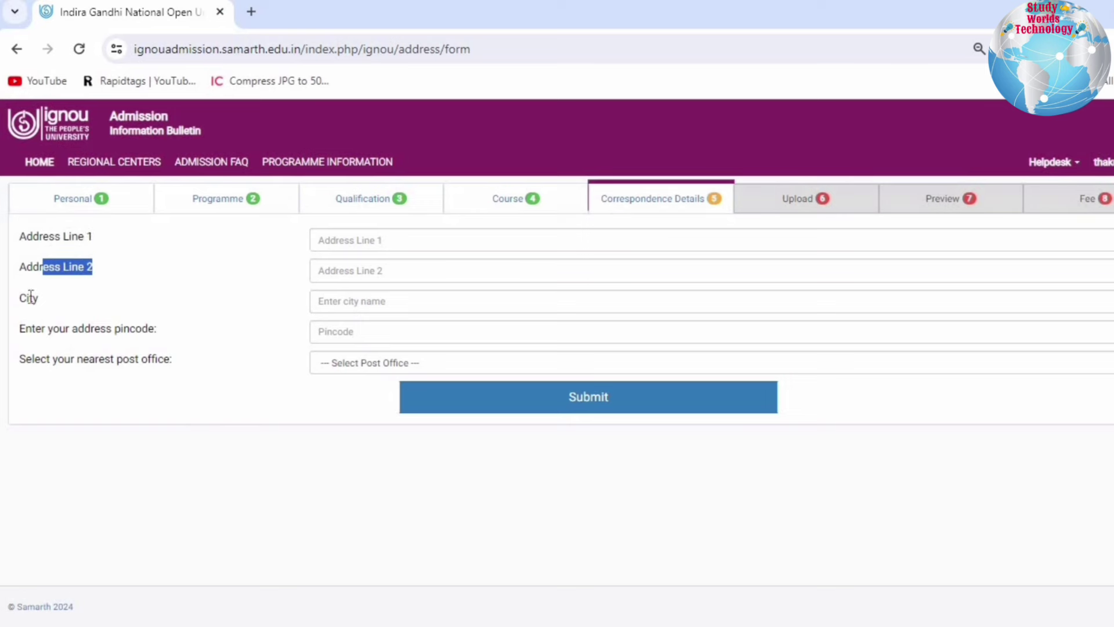
left_click_drag(29, 297, 85, 300)
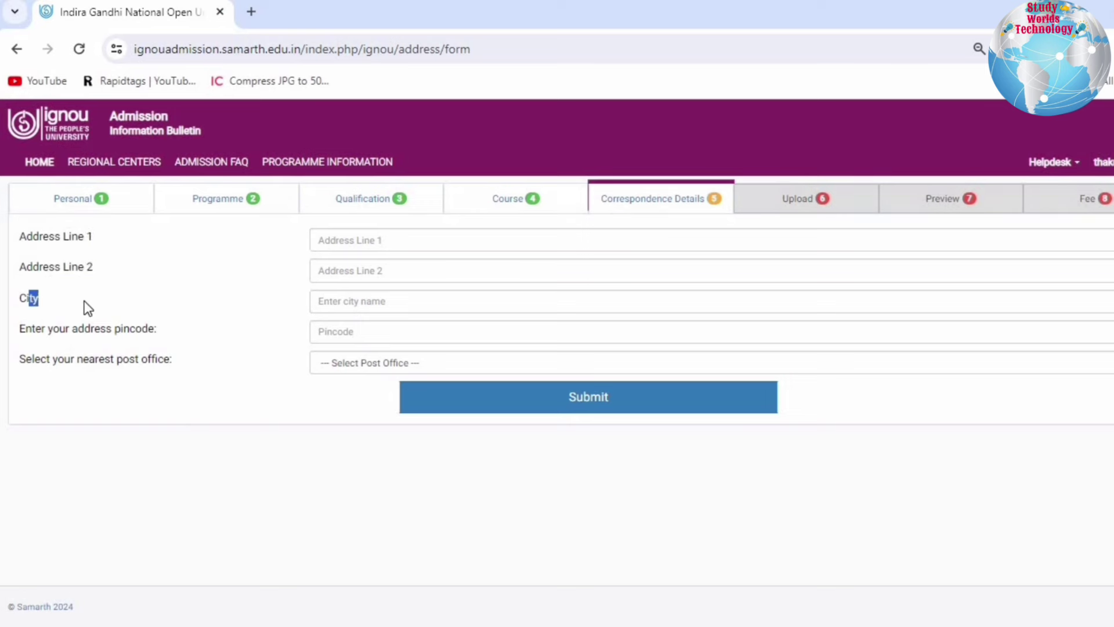
left_click(330, 329)
left_click(420, 368)
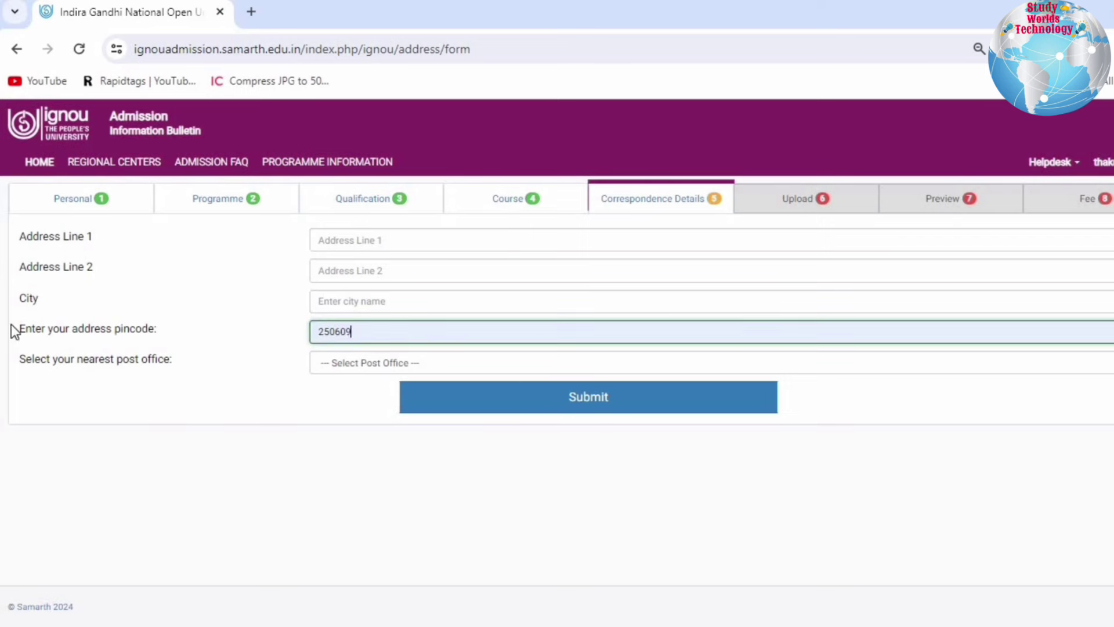
left_click(371, 362)
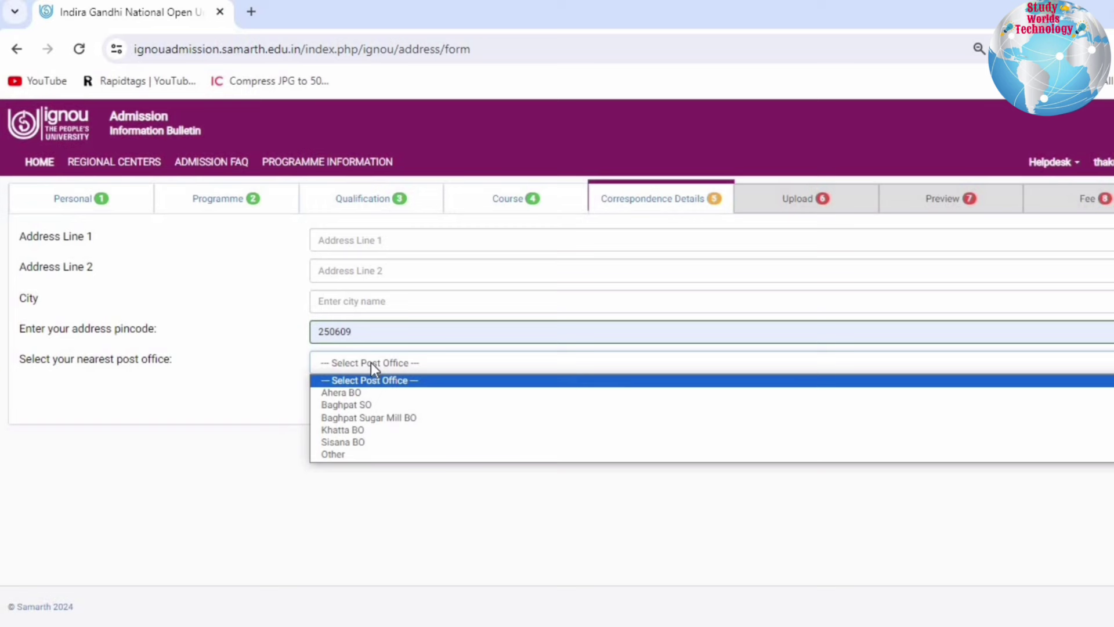
left_click(338, 406)
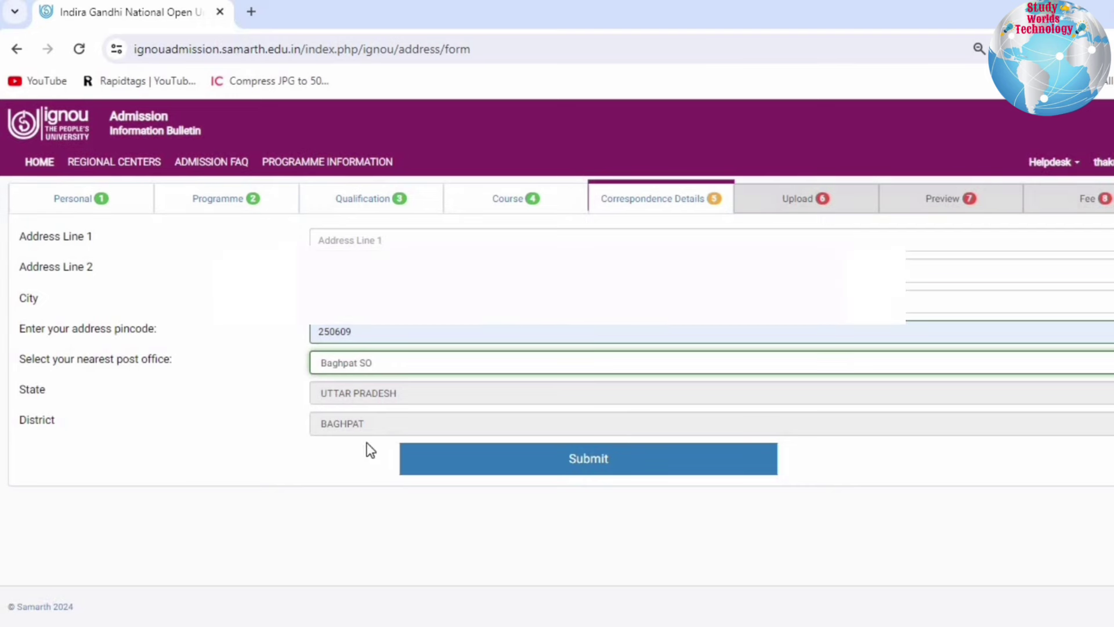
left_click(481, 458)
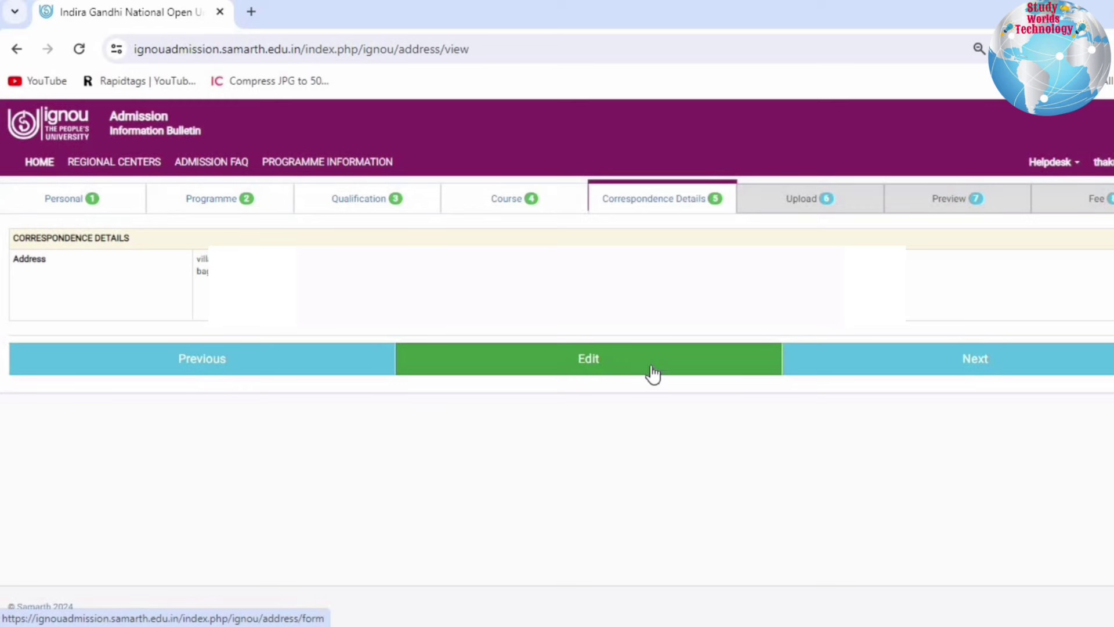
left_click(978, 366)
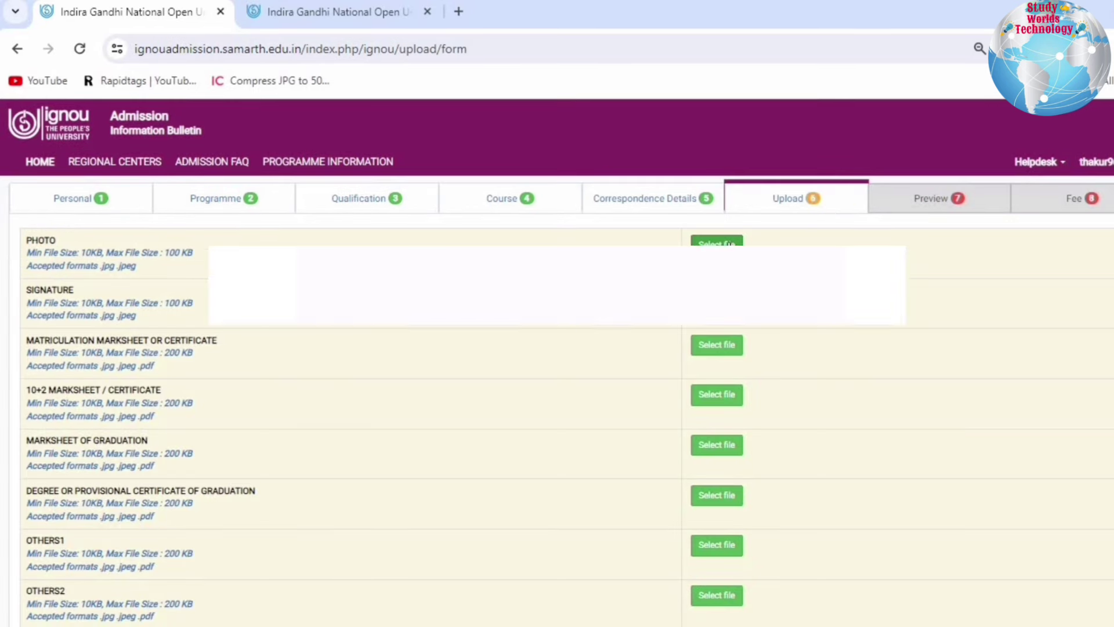
- Upload the photo, 10+2 marksheet, graduation marksheet and degree certificate files
left_click(729, 244)
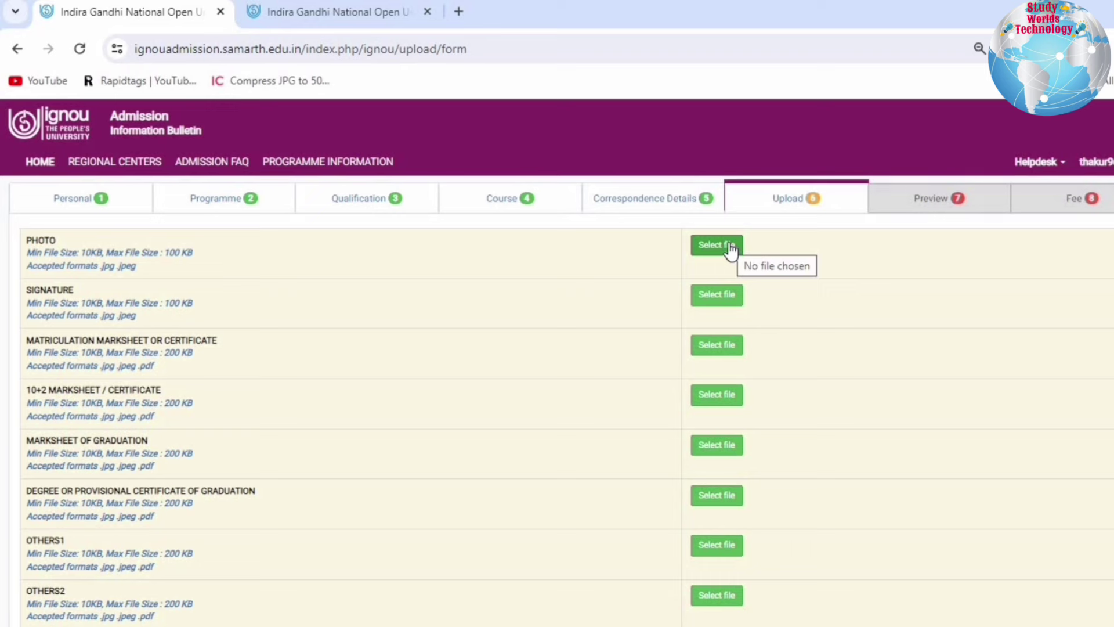
left_click(729, 242)
left_click(729, 245)
left_click(730, 244)
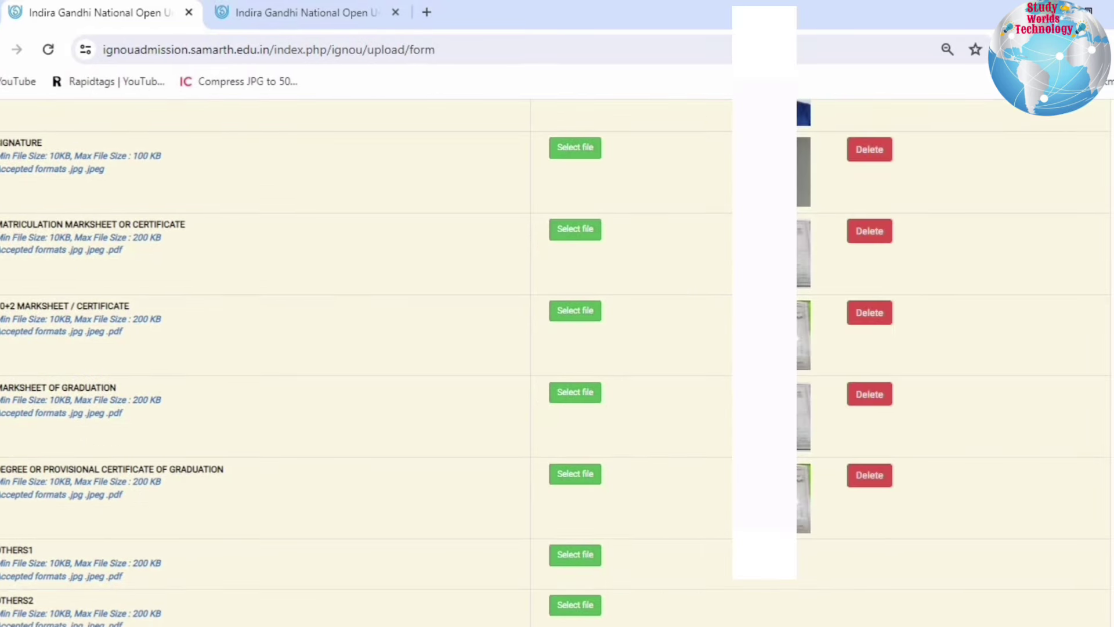
scroll(875, 574, "down", 6)
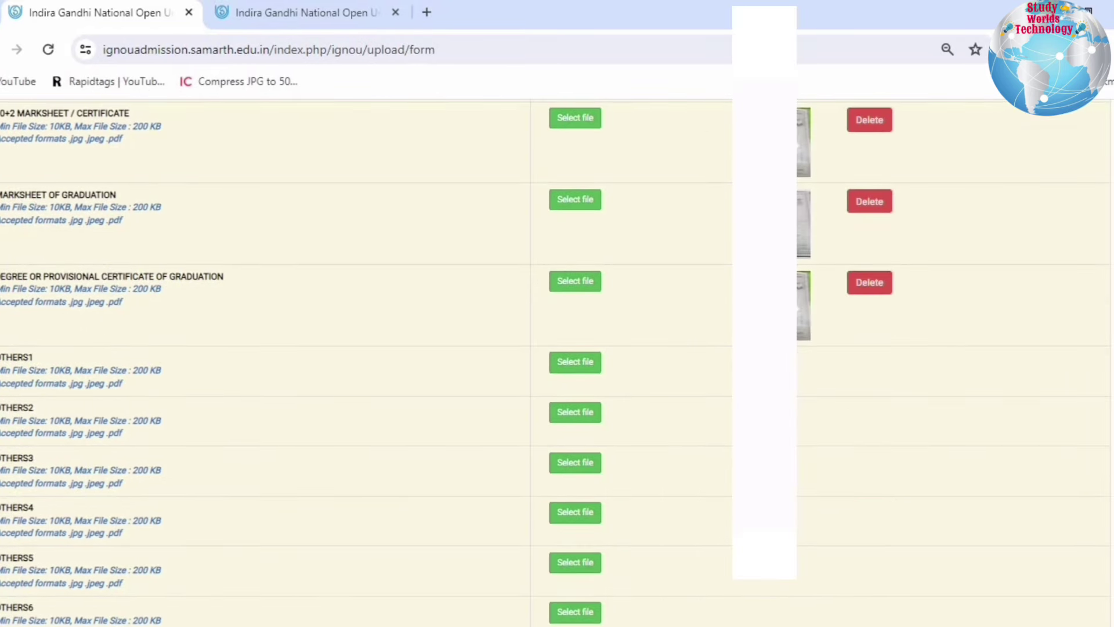
scroll(847, 572, "down", 2)
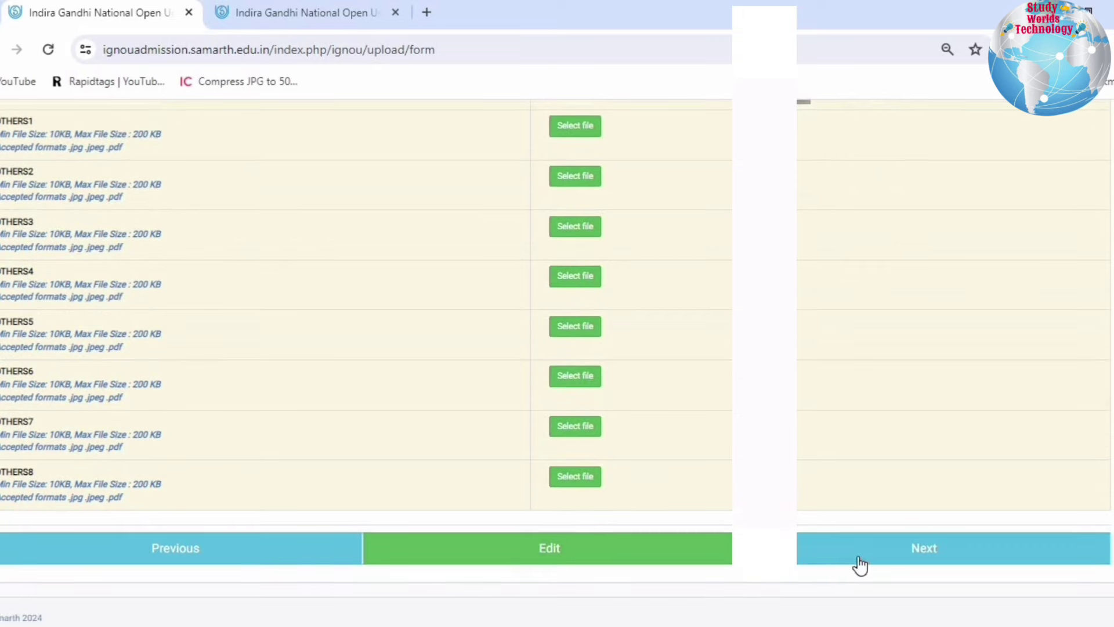
left_click(859, 564)
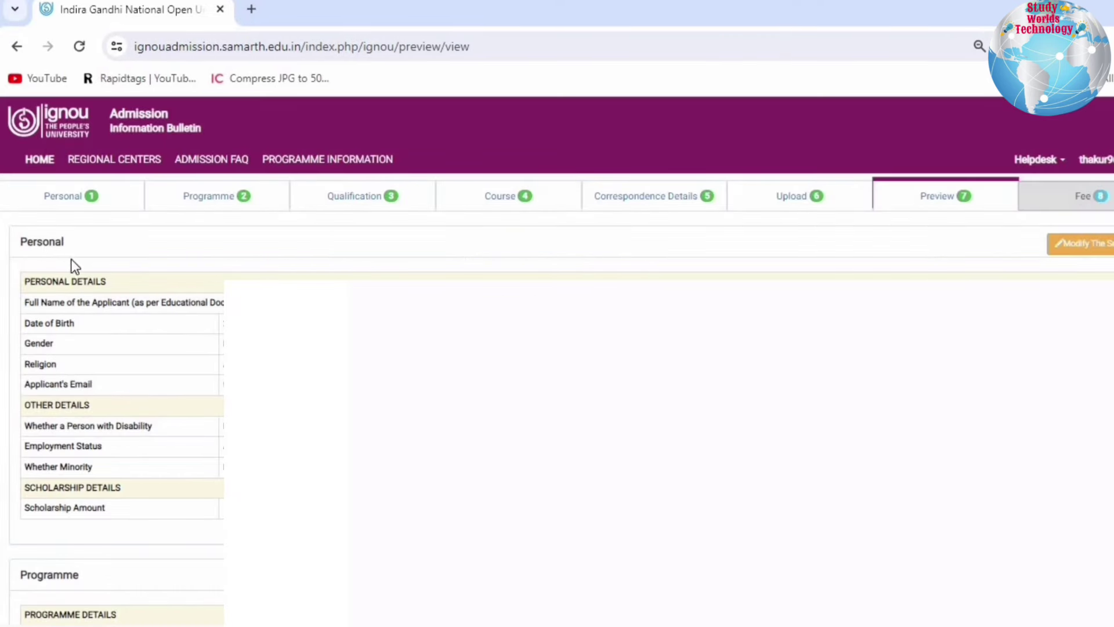
left_click_drag(86, 302, 79, 574)
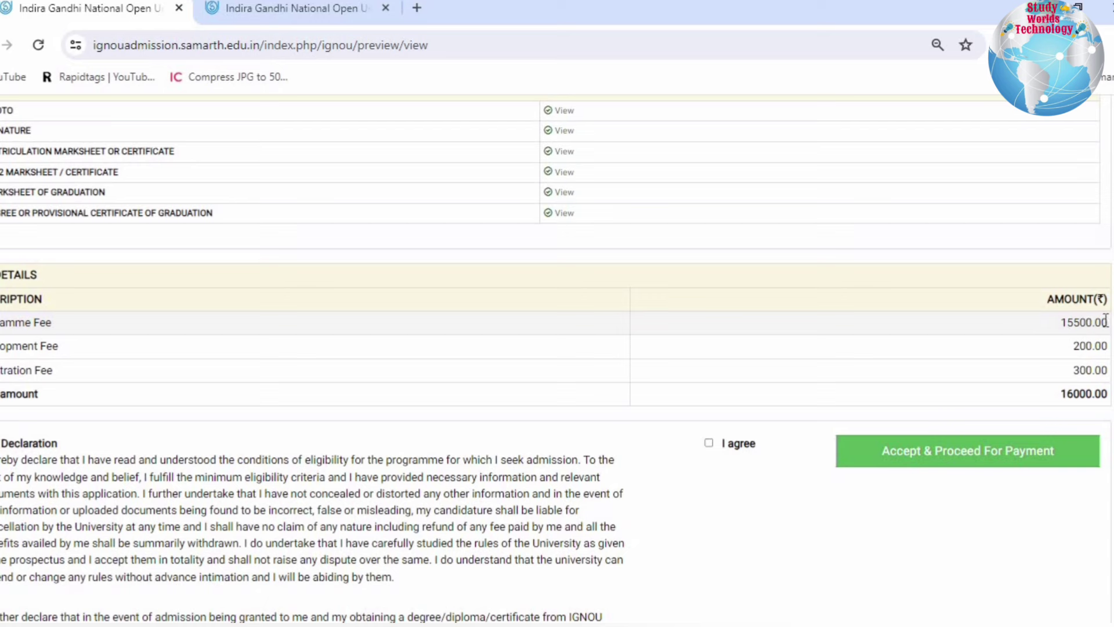
left_click_drag(1062, 322, 1110, 328)
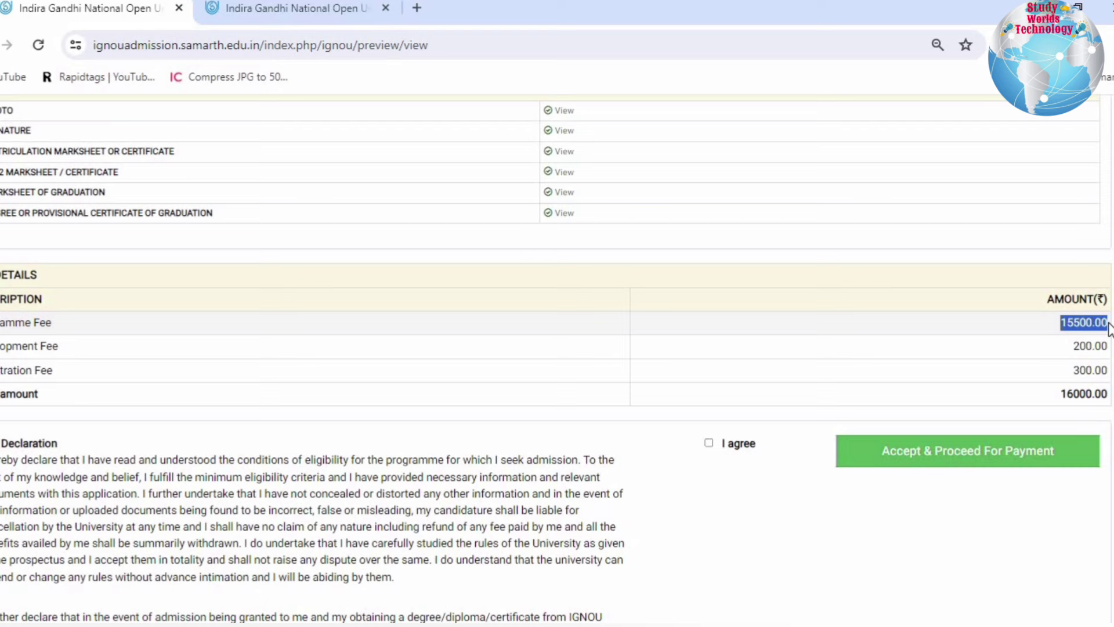
left_click(440, 99)
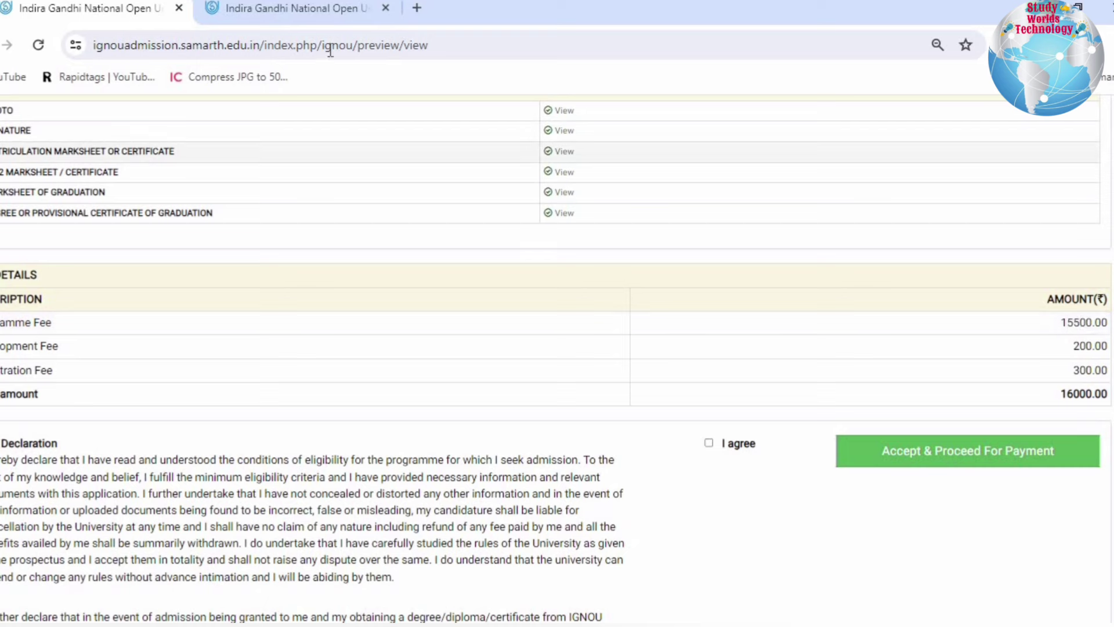
- Check the MBA programme page's per-semester fee of 15,500
left_click(314, 14)
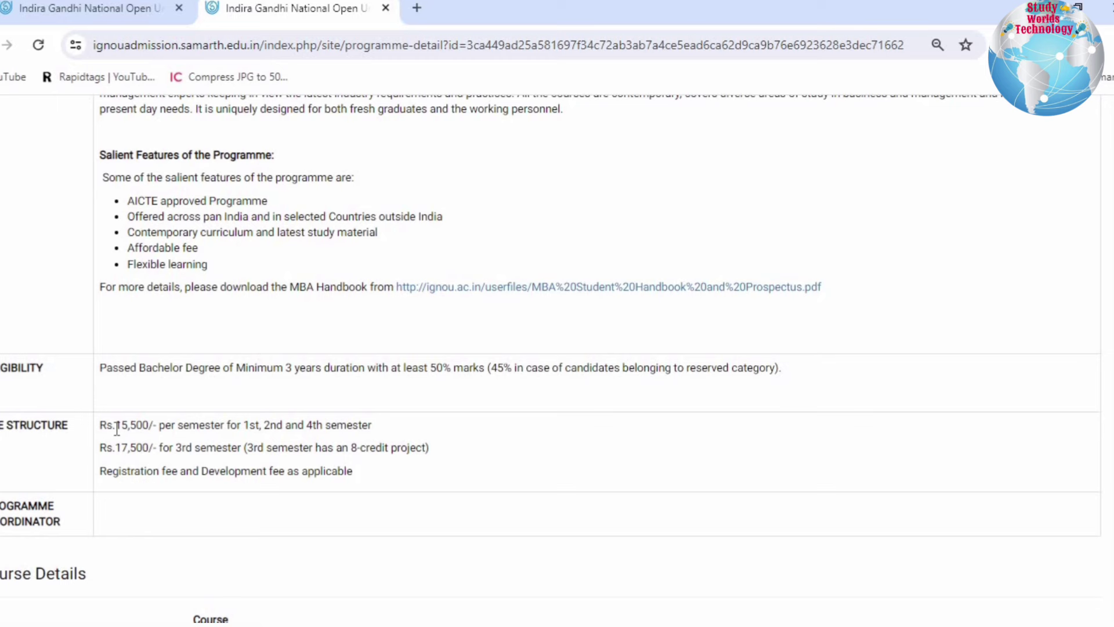
left_click_drag(117, 428, 422, 441)
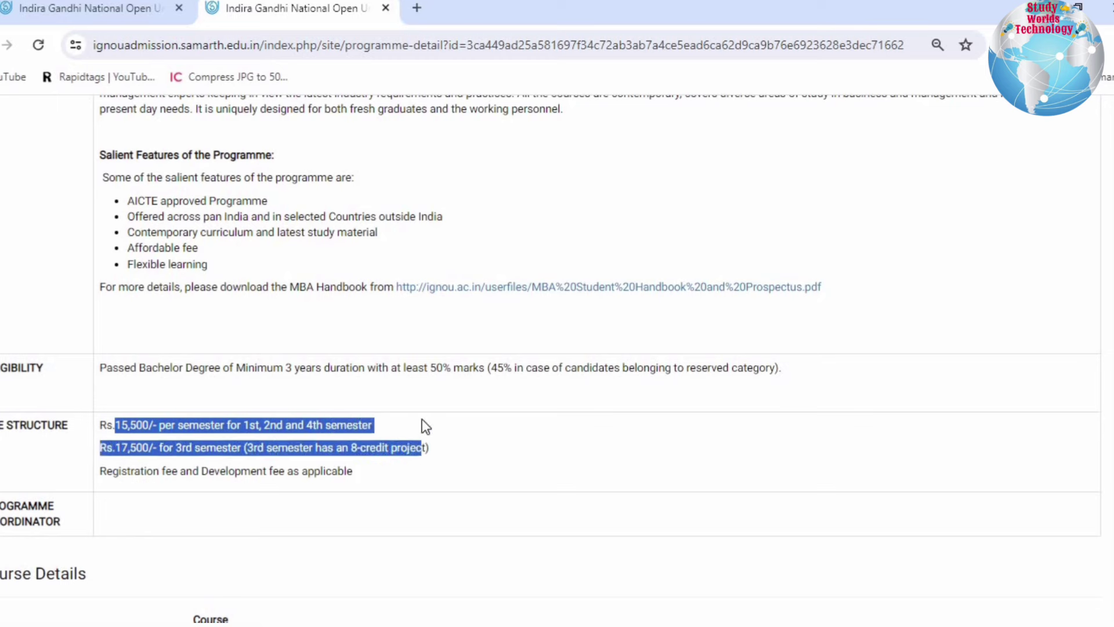
left_click_drag(427, 427, 427, 427)
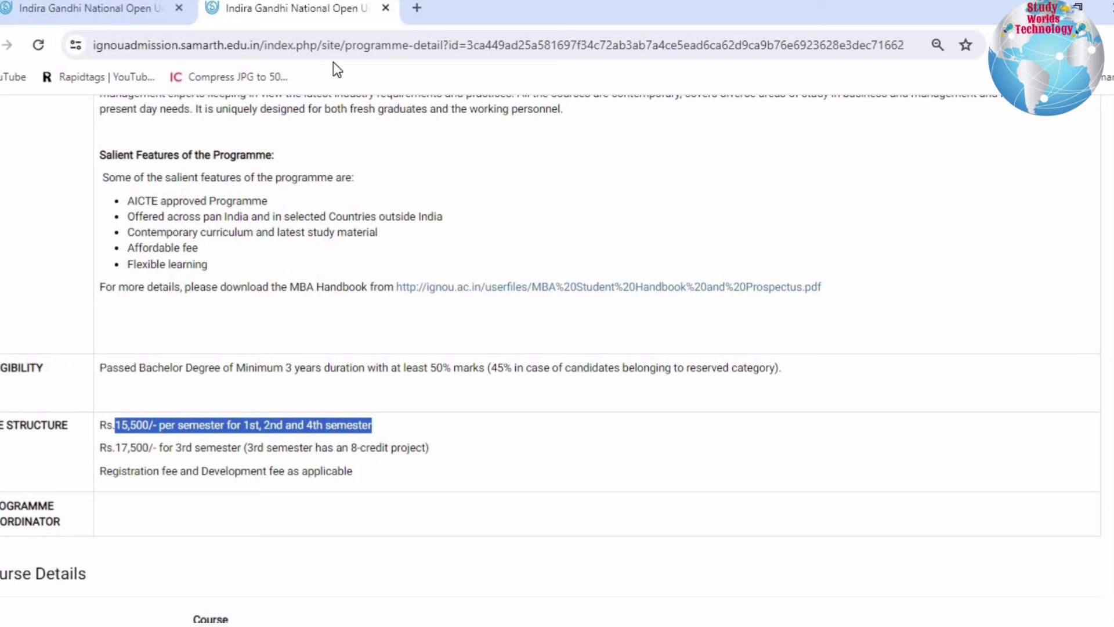
- Review the development, registration and total amounts in the preview and accept the declaration
left_click(141, 16)
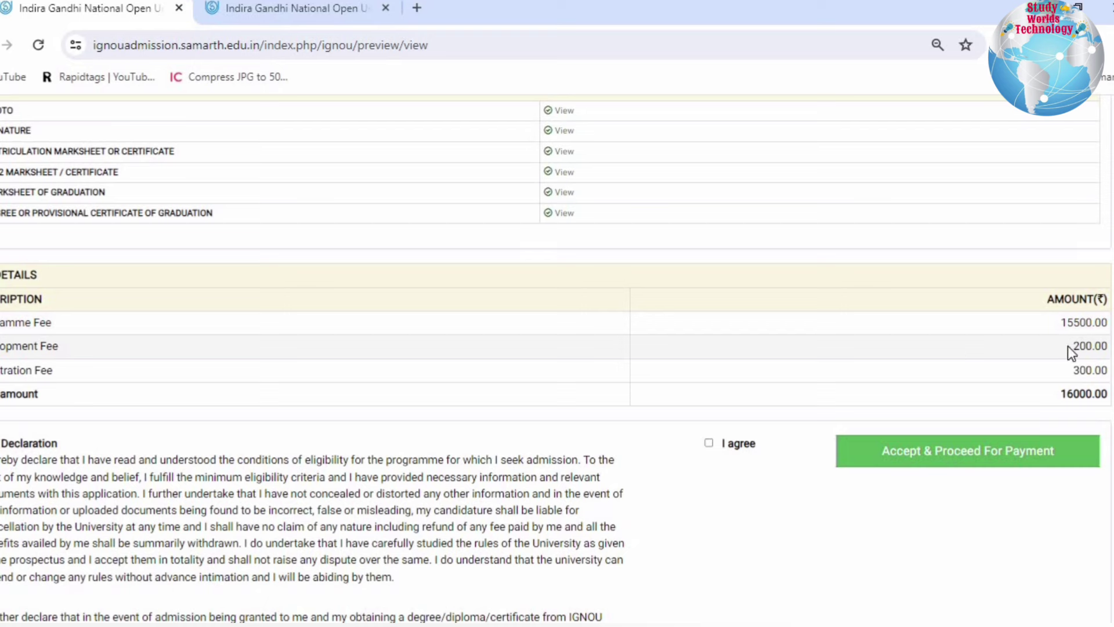
left_click_drag(1089, 373, 712, 443)
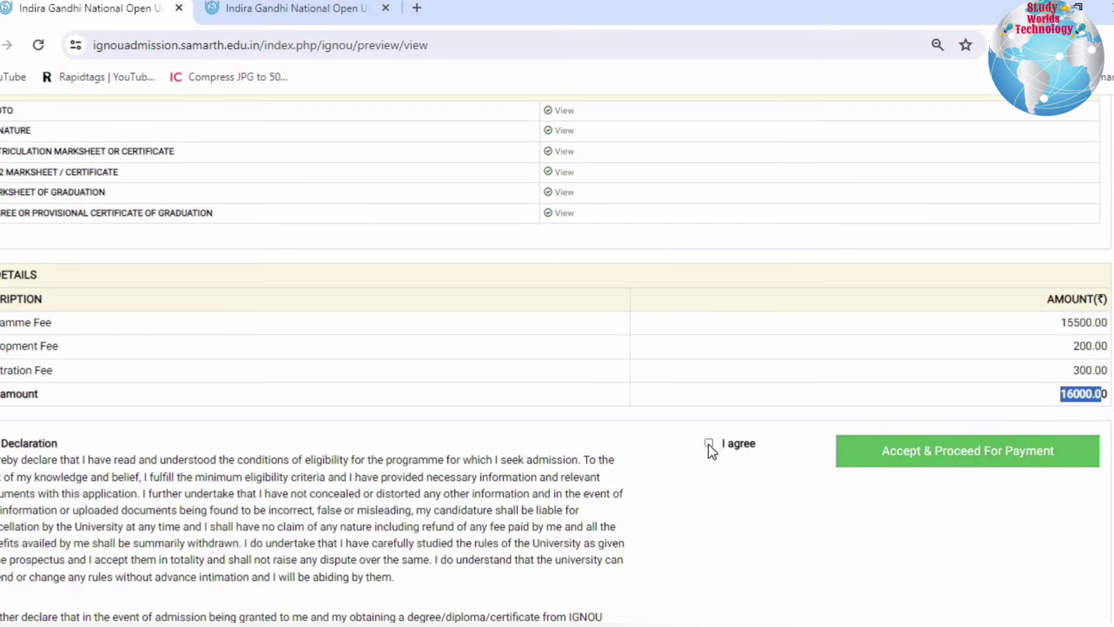
left_click(709, 445)
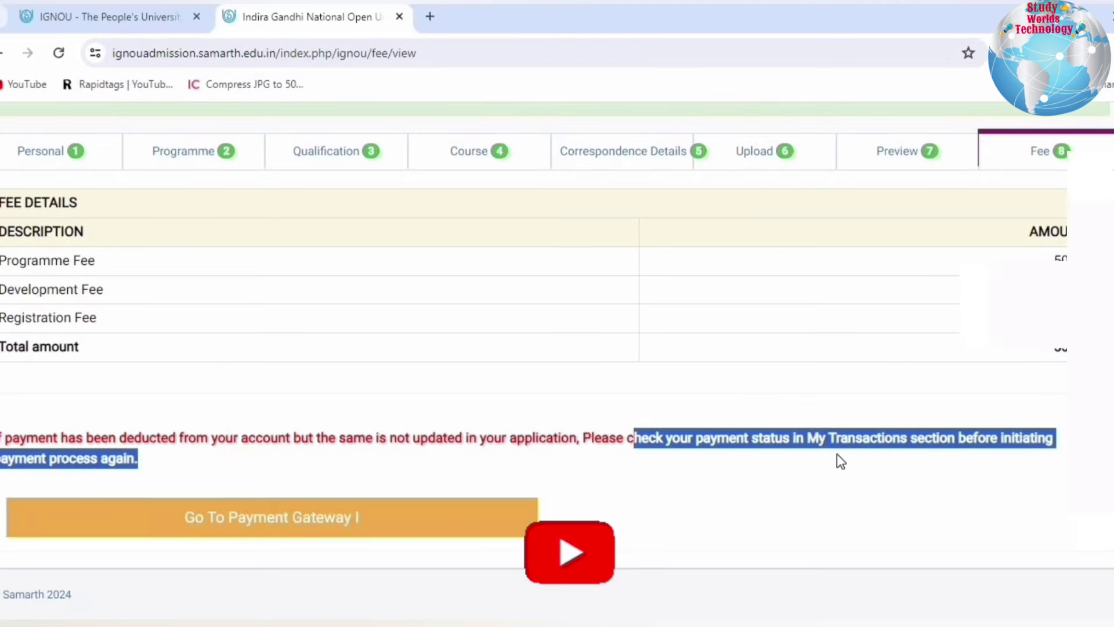
- Proceed from the fee page through Payment Gateway I to the HDFC online payment page
left_click(980, 464)
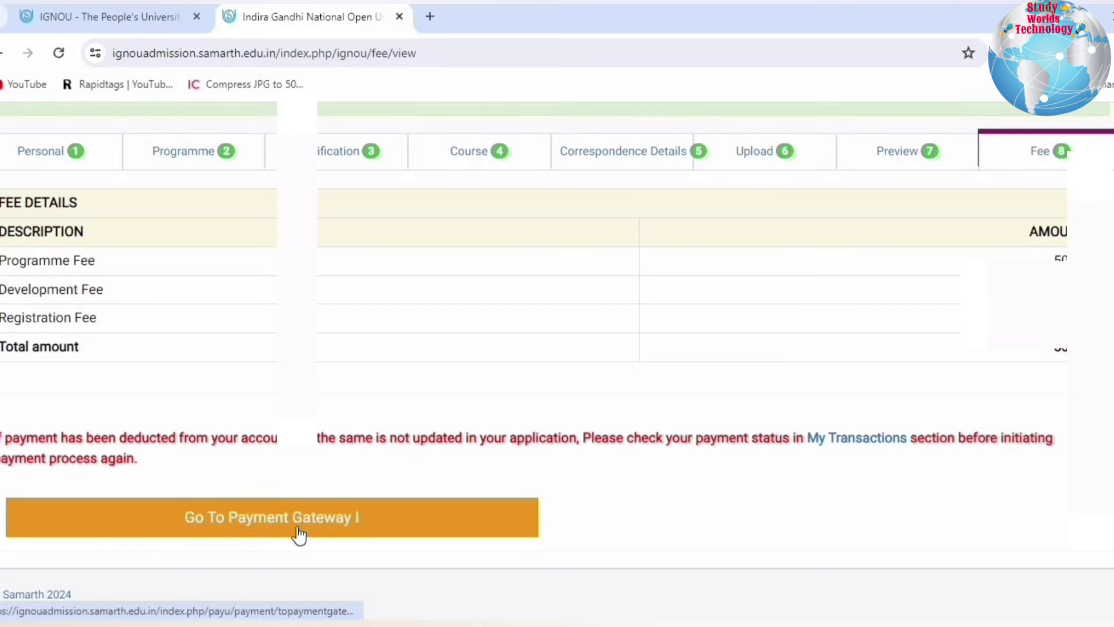
left_click(232, 523)
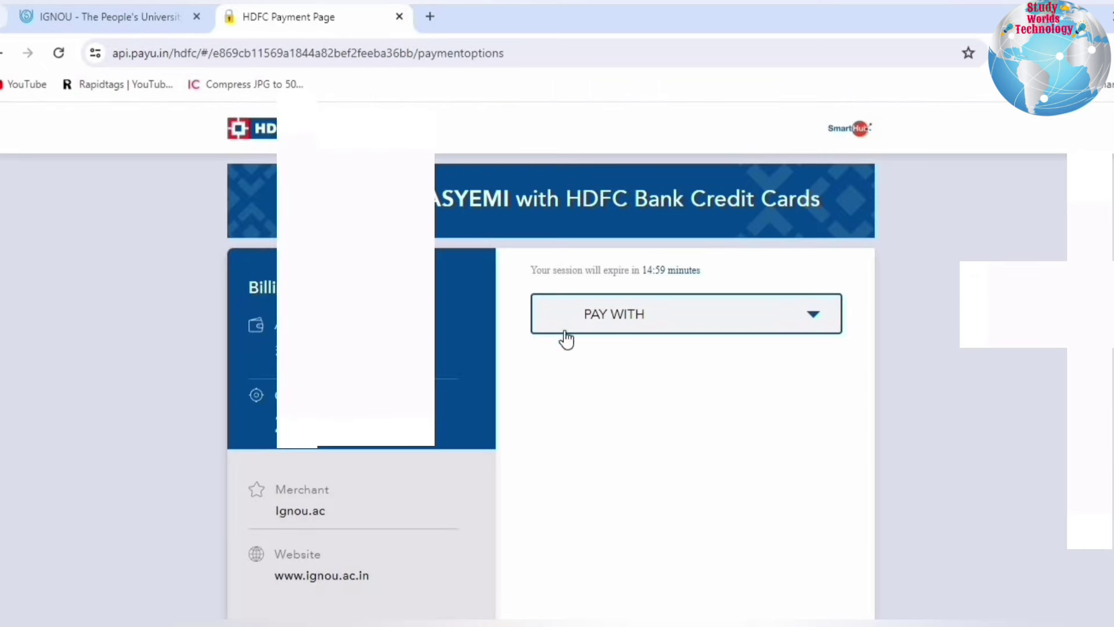
- Select NET BANKING as the payment method and browse the bank list
left_click(654, 318)
left_click(654, 318)
left_click(654, 318)
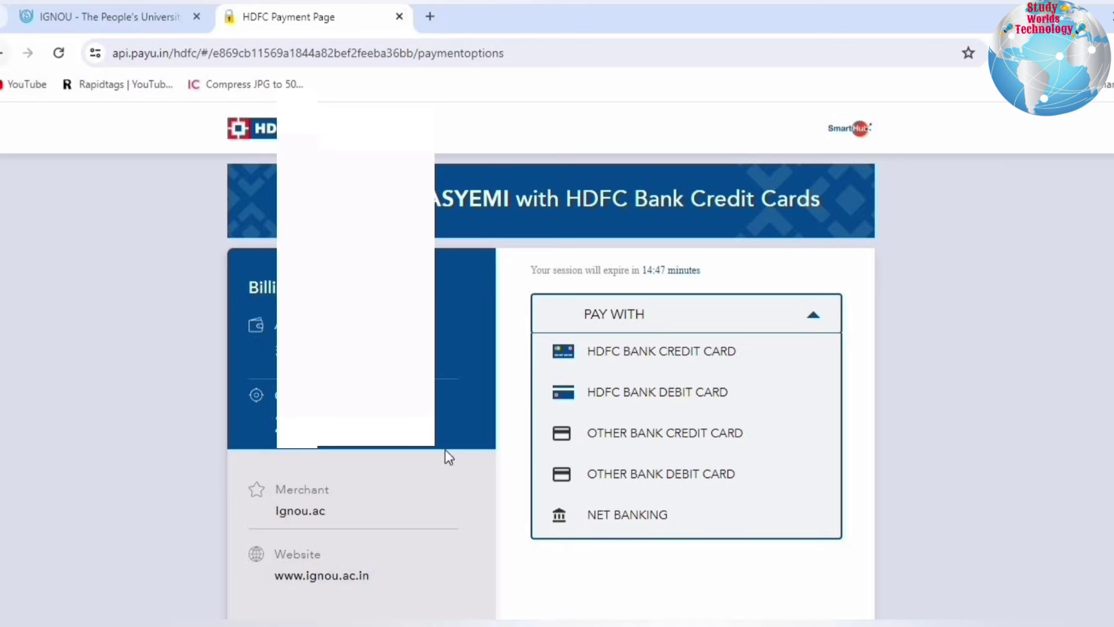
left_click(591, 525)
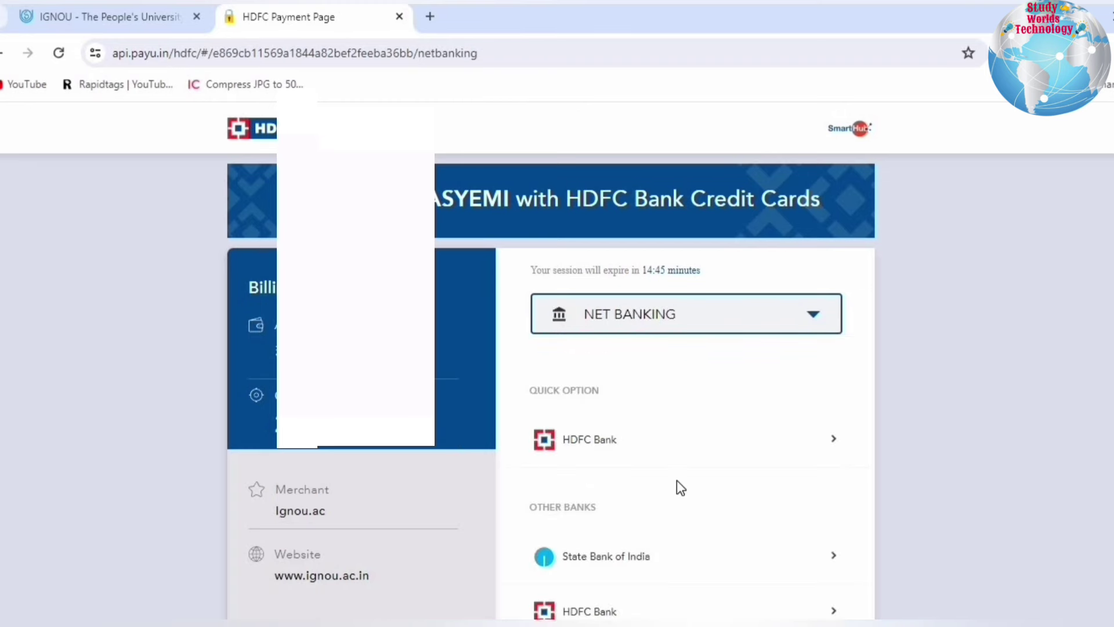
scroll(677, 483, "down", 8)
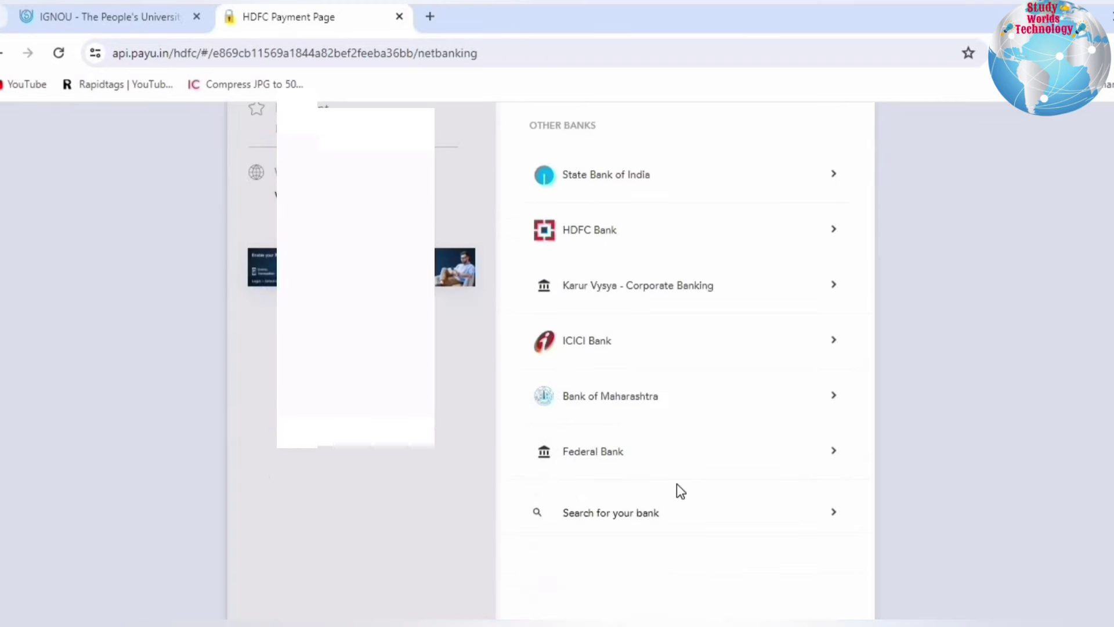
scroll(677, 483, "up", 3)
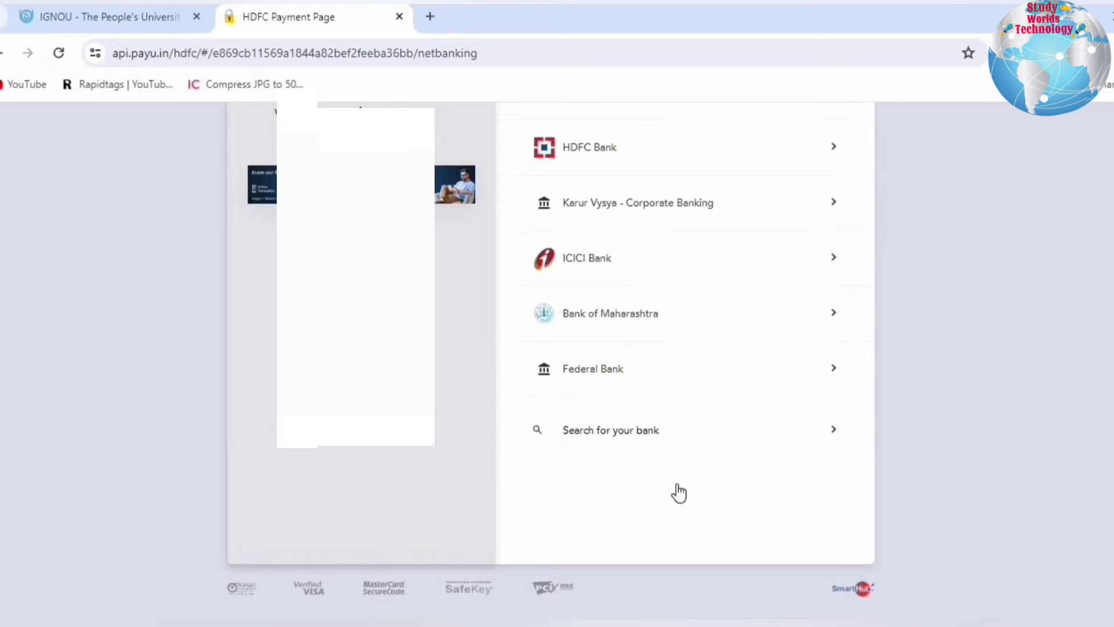
scroll(677, 484, "up", 5)
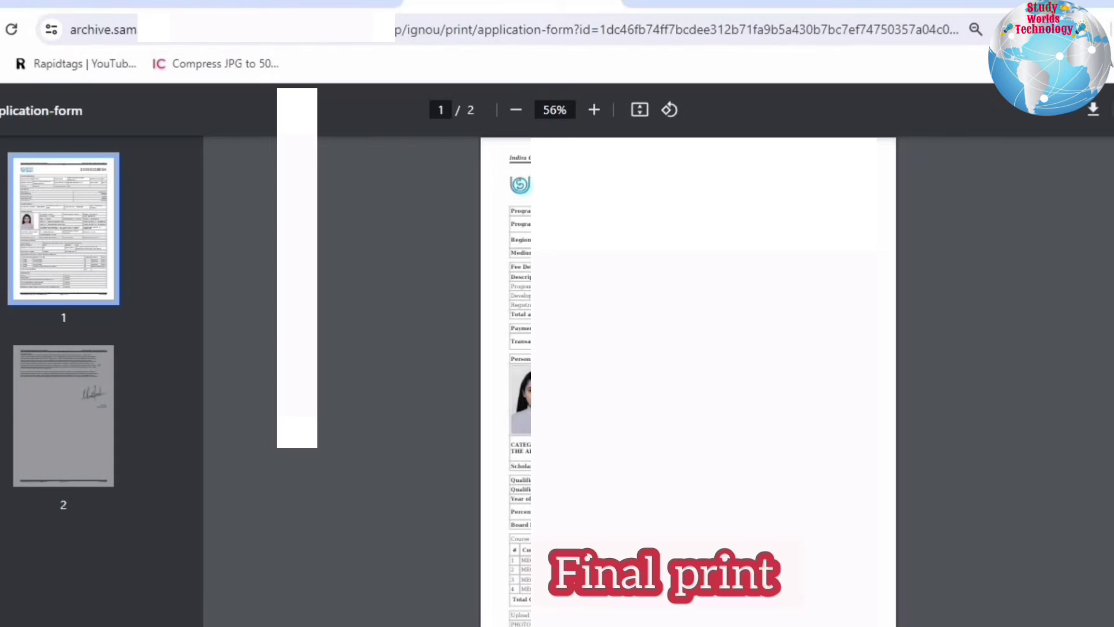
- Bring up the Print dialog for the application form PDF, then cancel without printing
key("ctrl+p")
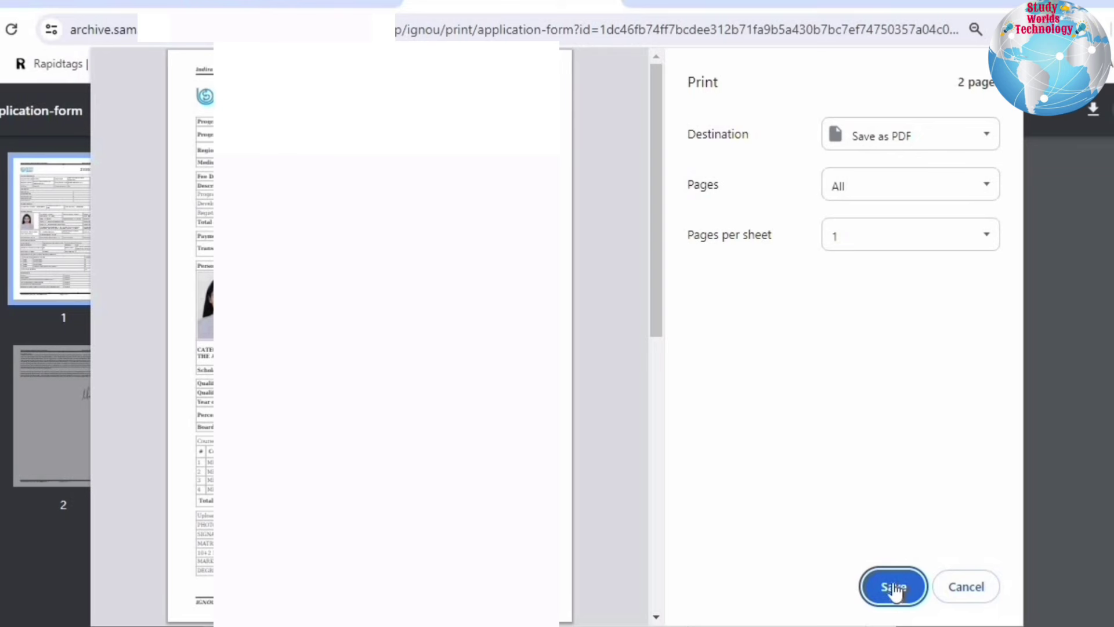
left_click(985, 598)
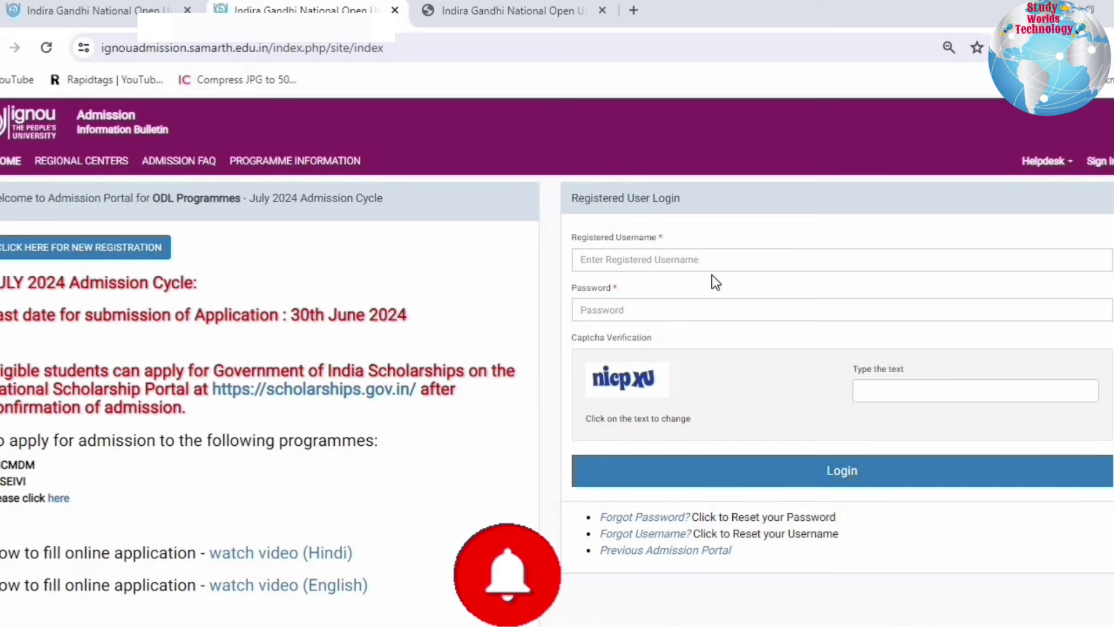
- Show the application summary and open the payment acknowledgement and application form in new tabs
left_click(480, 12)
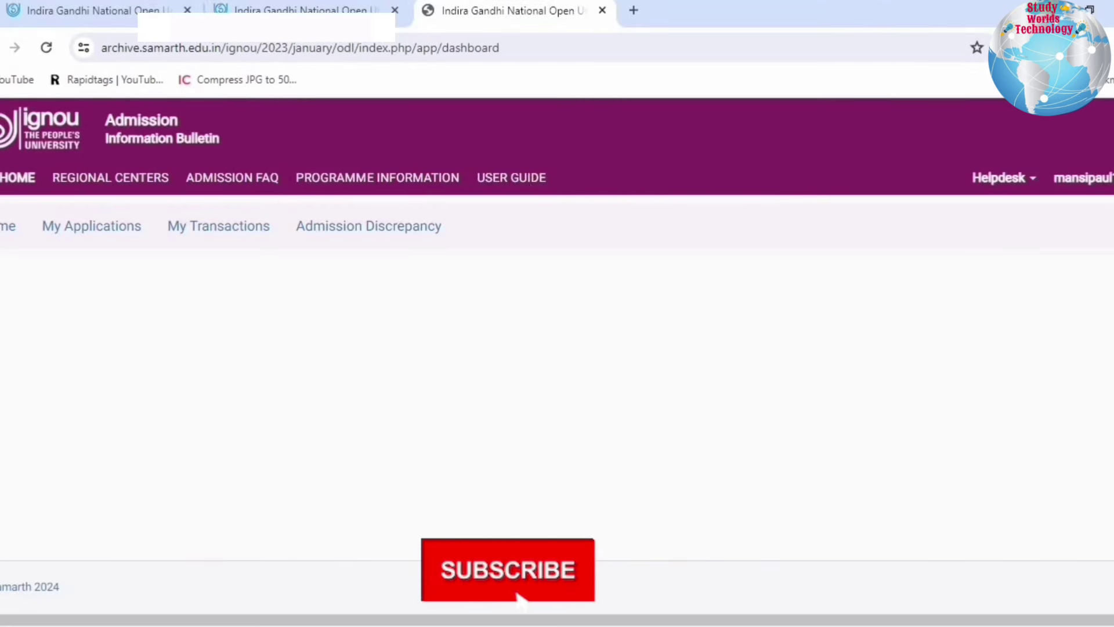
left_click(87, 228)
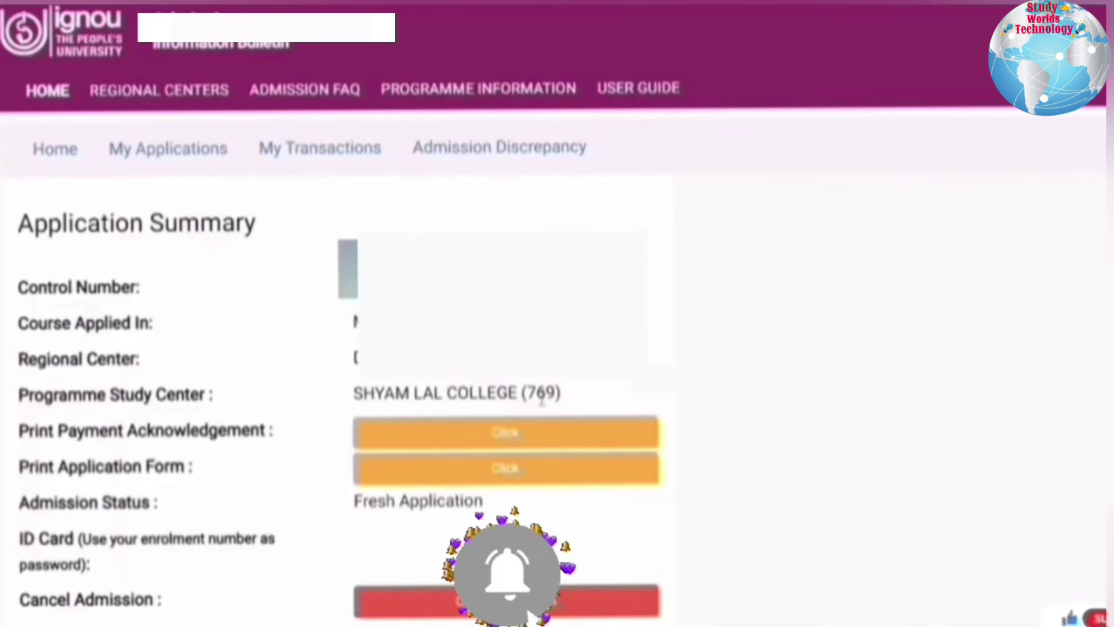
scroll(161, 402, "down", 1)
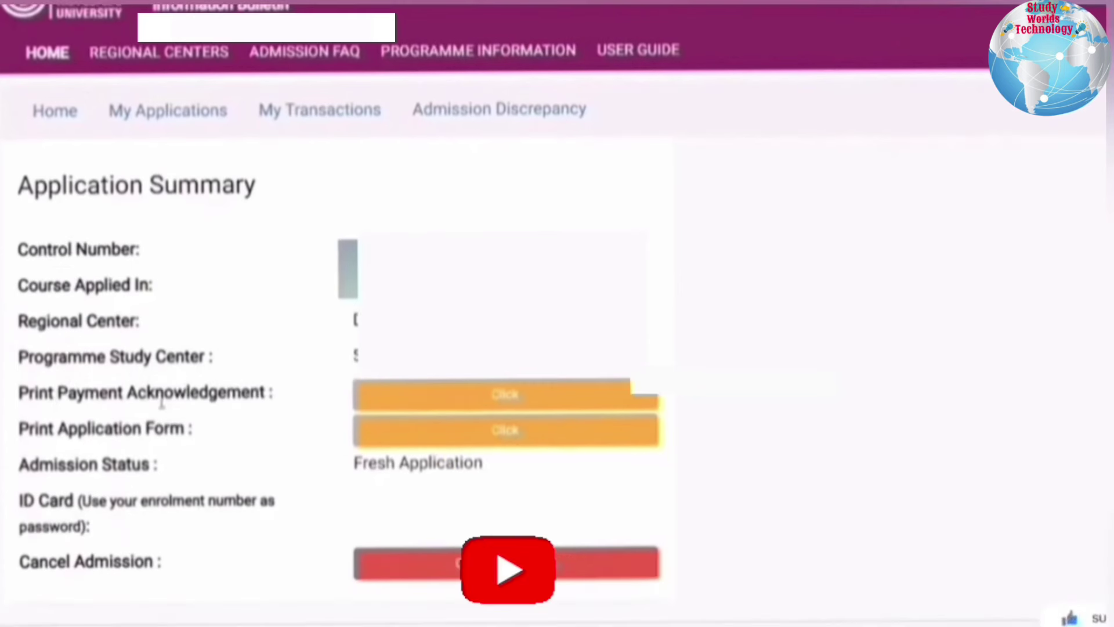
right_click(426, 393)
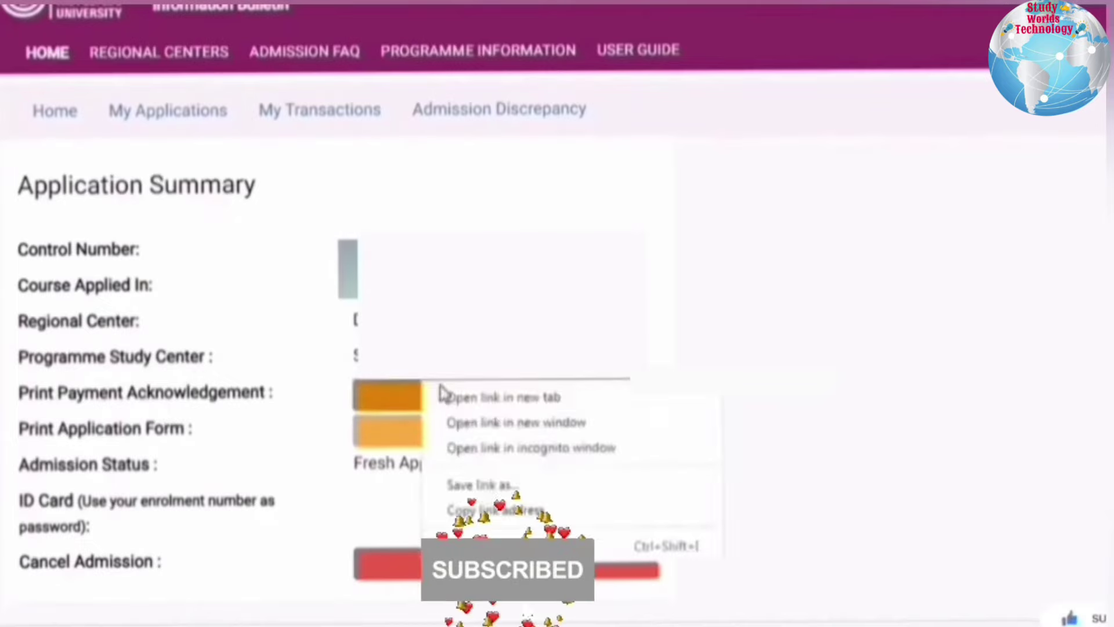
left_click(468, 396)
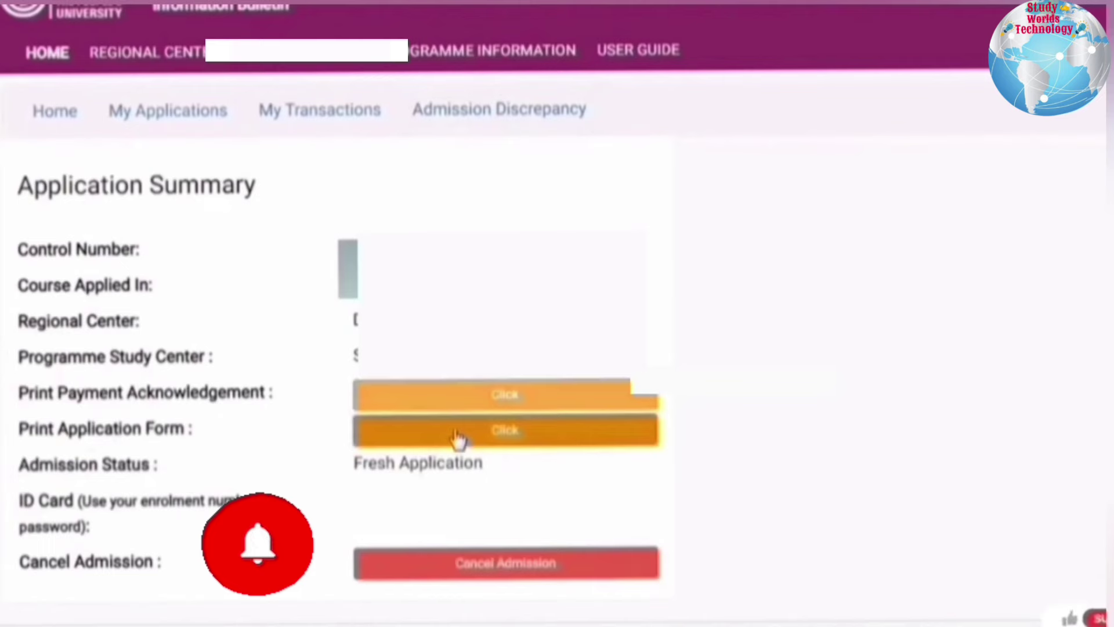
right_click(453, 432)
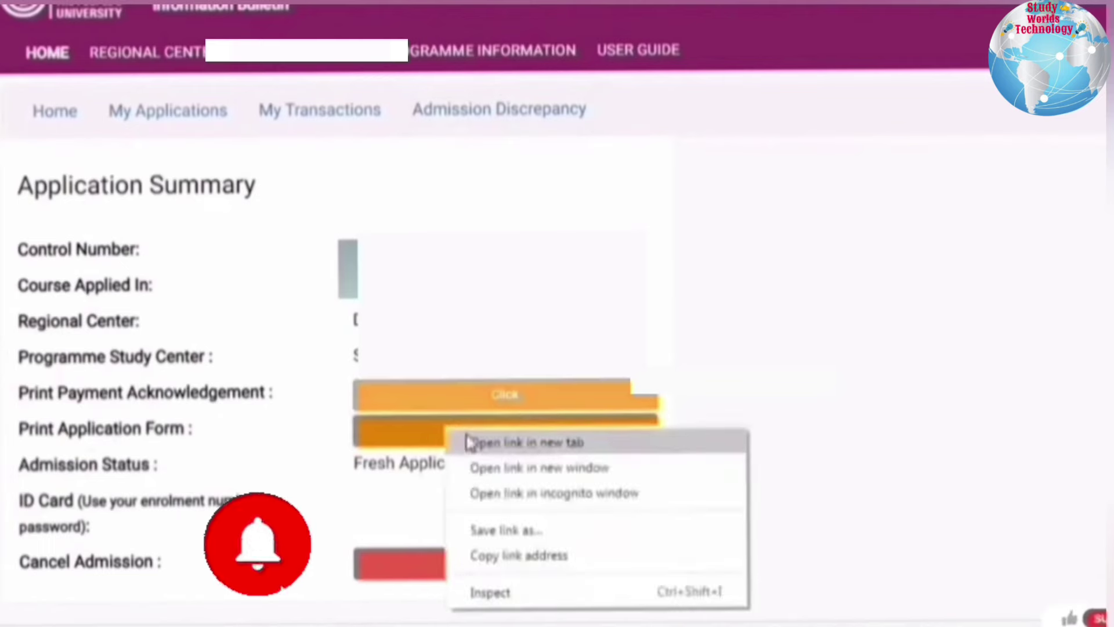
left_click(469, 443)
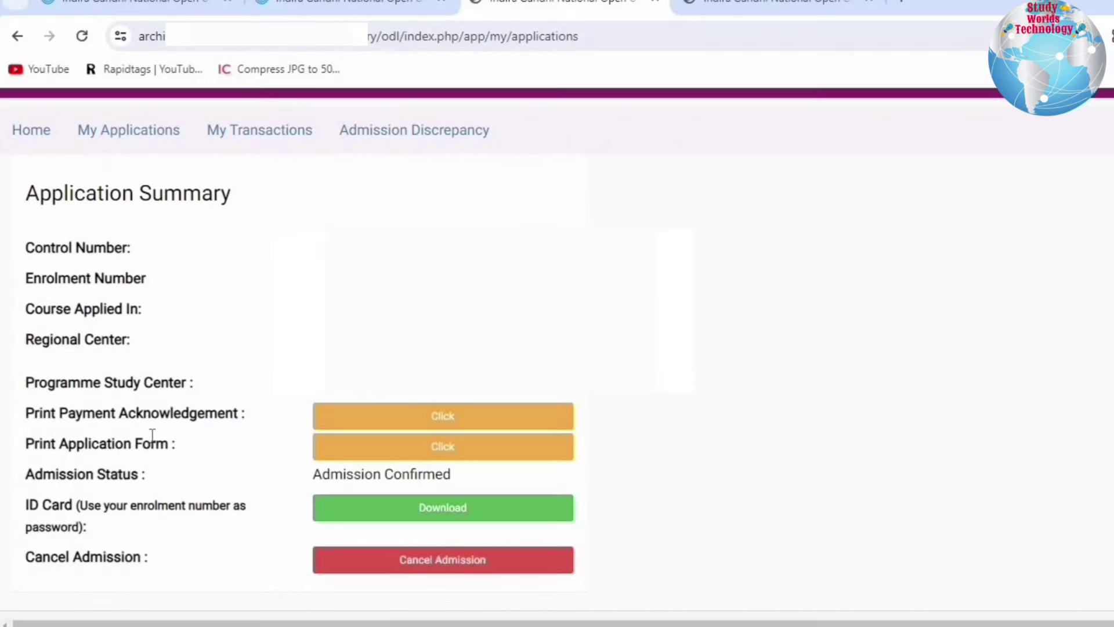
- Review the Print Payment Acknowledgement, Print Application Form and Admission Status entries
left_click_drag(51, 444, 221, 438)
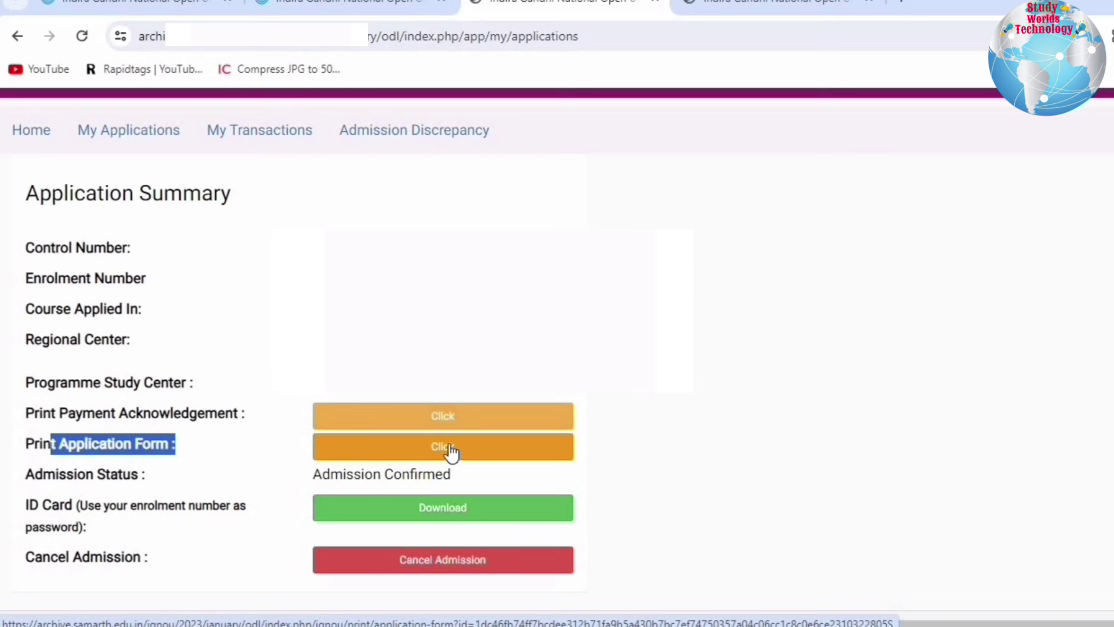
left_click(703, 263)
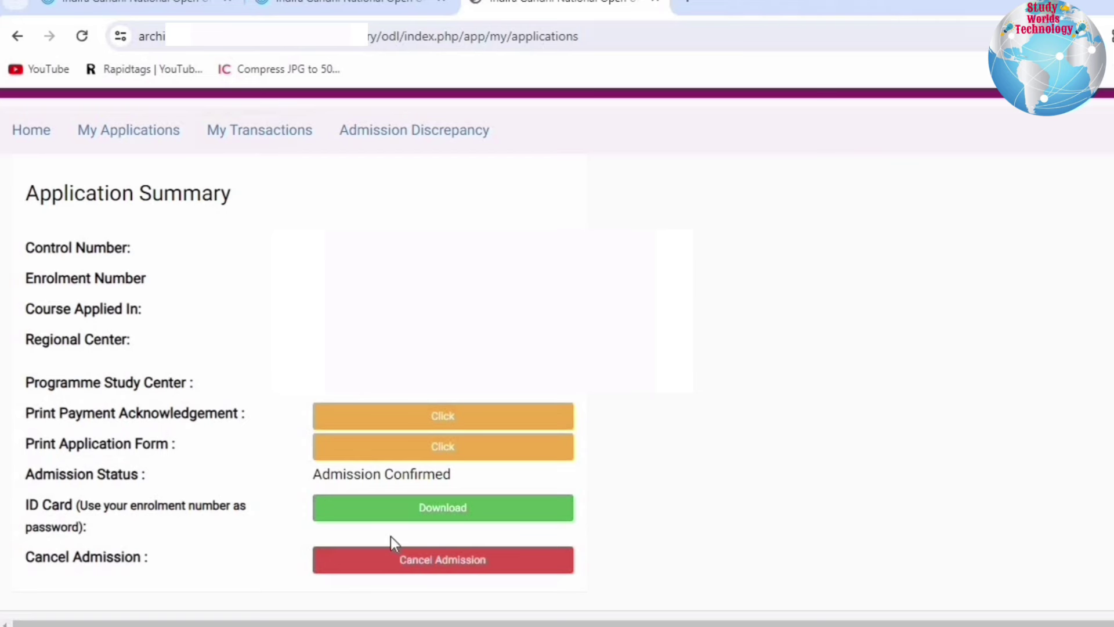
left_click_drag(43, 415, 238, 416)
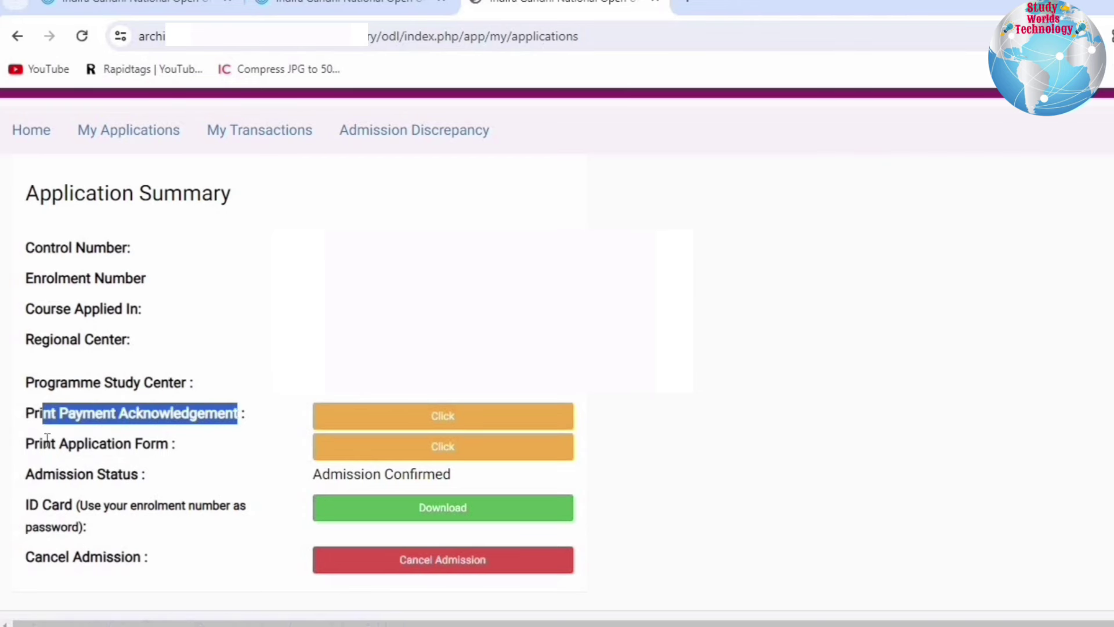
left_click_drag(25, 444, 197, 444)
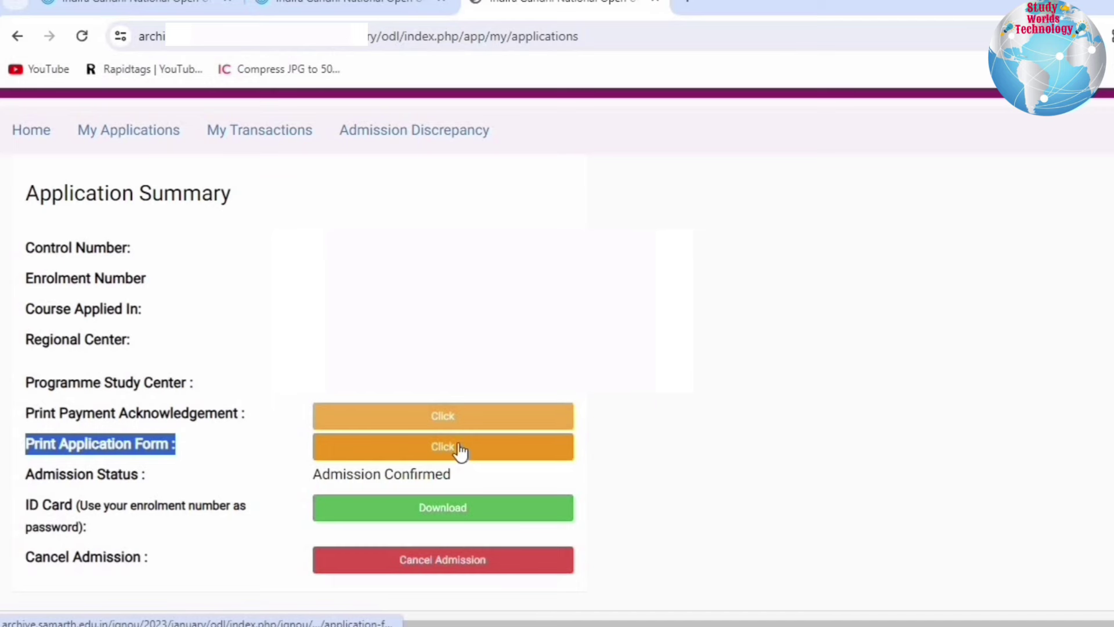
left_click_drag(43, 474, 380, 469)
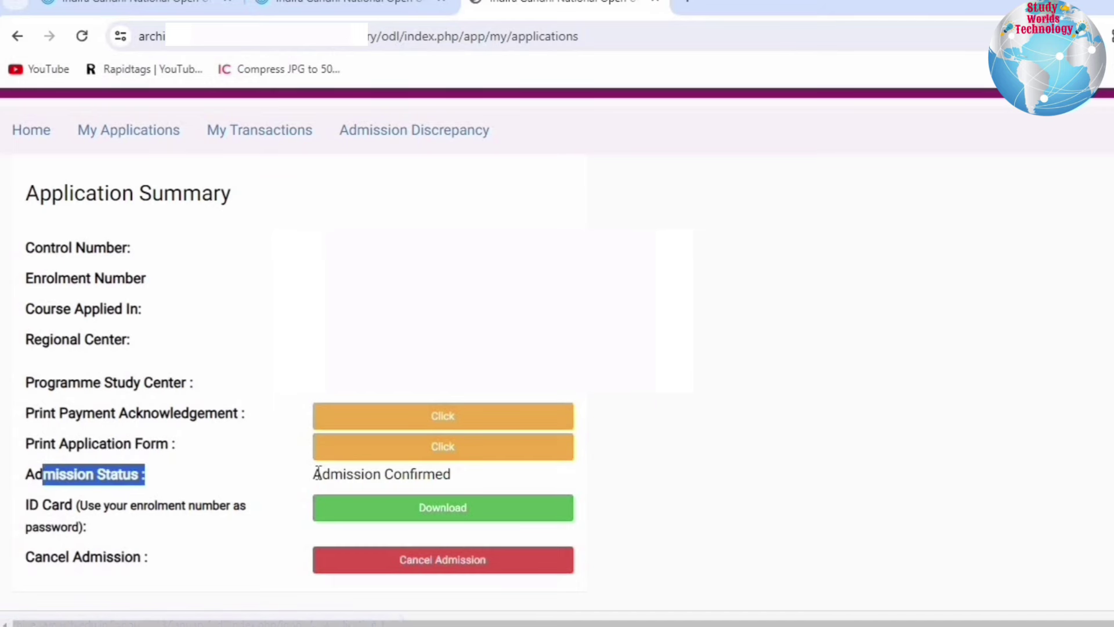